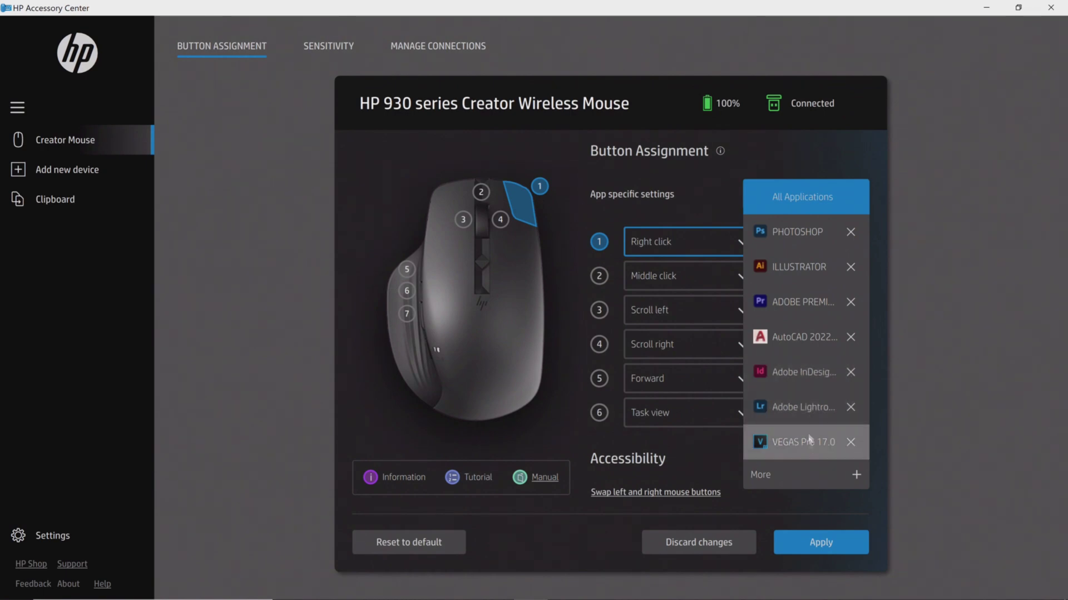
# - Show the app-specific button settings for Illustrator
pyautogui.click(812, 236)
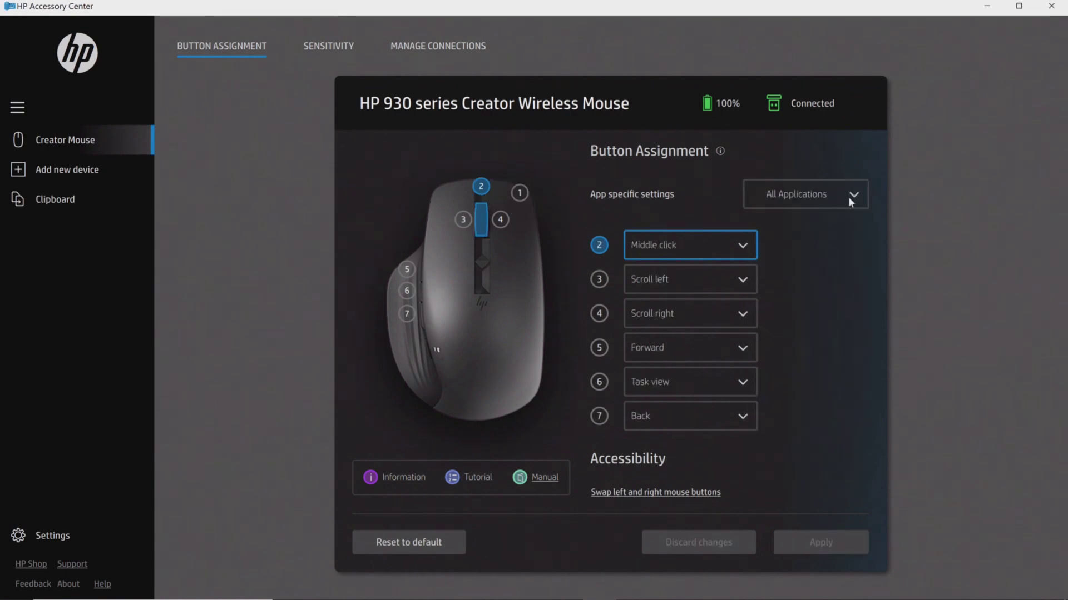
pyautogui.click(849, 198)
pyautogui.click(802, 229)
pyautogui.click(427, 336)
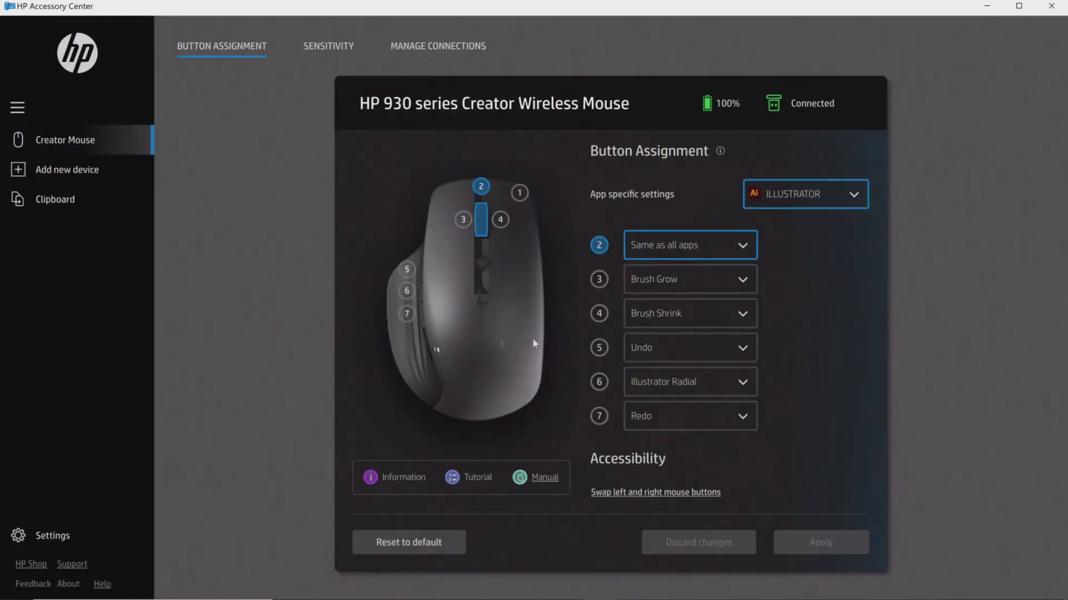
# - Assign mouse button 3 a custom keystroke named Zoom Out with the combination Ctrl+- and save it
pyautogui.scroll(1, 744, 248)
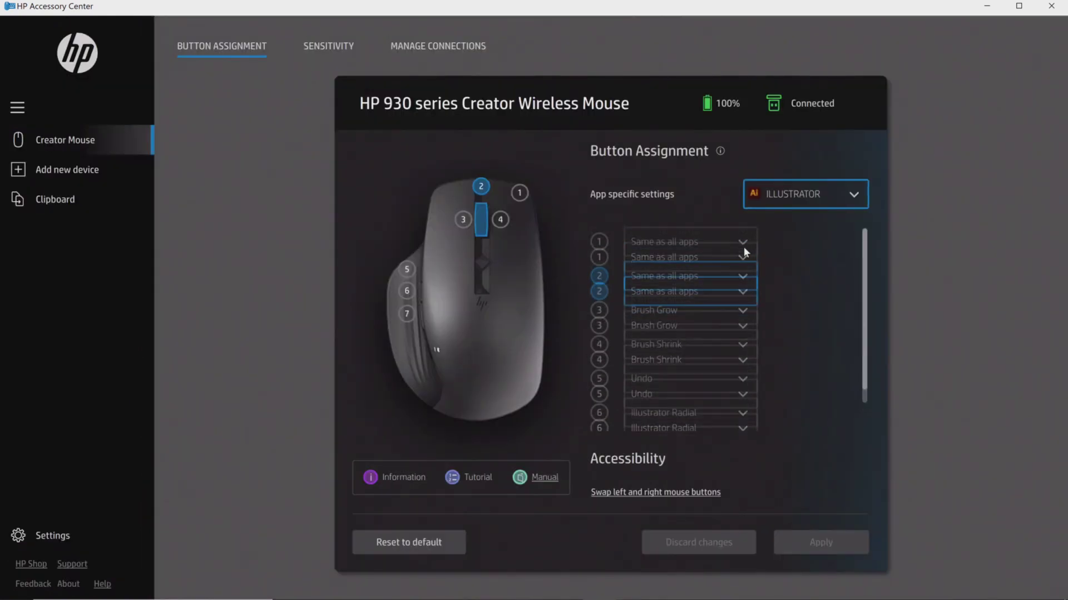
pyautogui.click(746, 309)
pyautogui.click(663, 413)
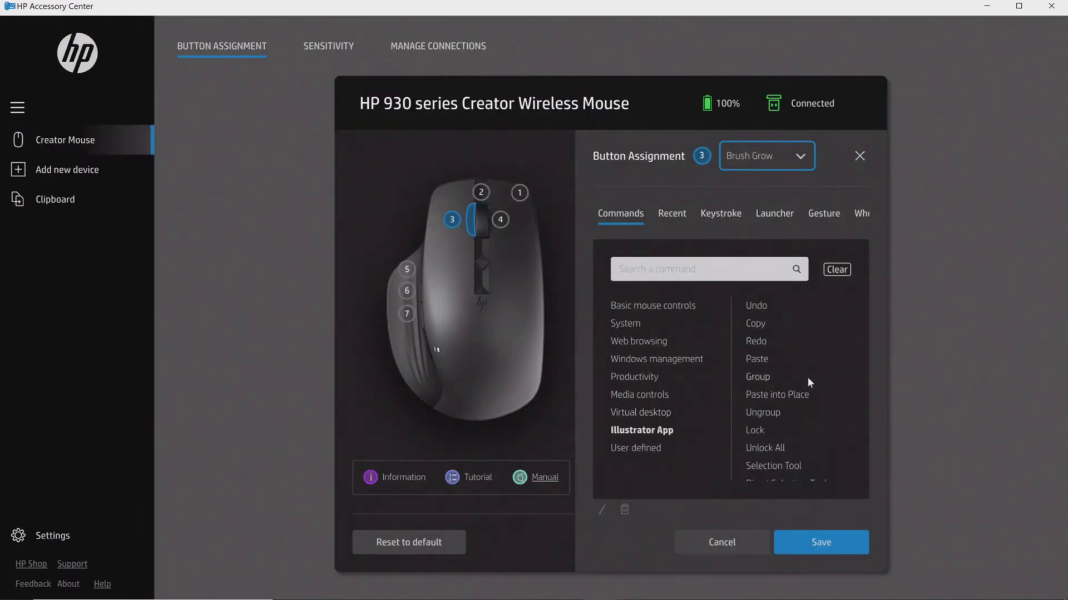
pyautogui.scroll(-2, 807, 377)
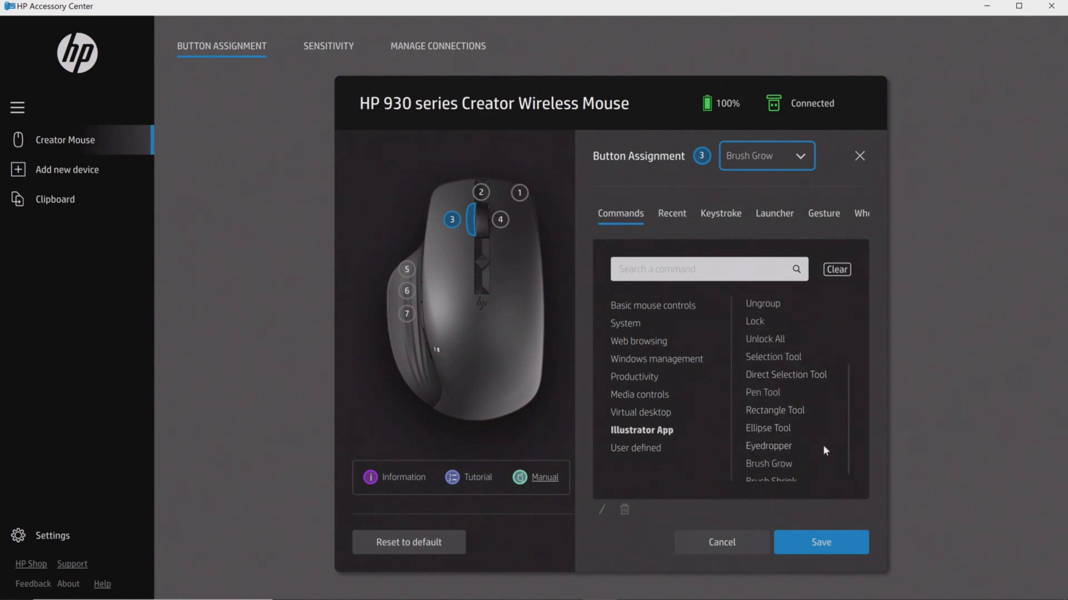
pyautogui.scroll(-1, 823, 445)
pyautogui.click(717, 218)
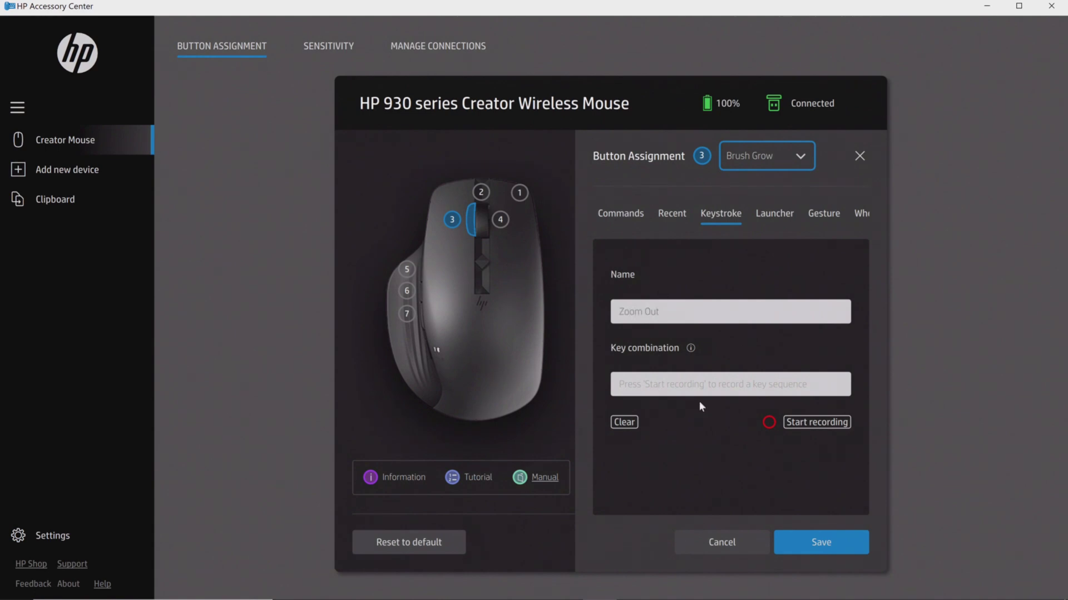
pyautogui.click(763, 429)
pyautogui.hotkey('ctrl', '-')
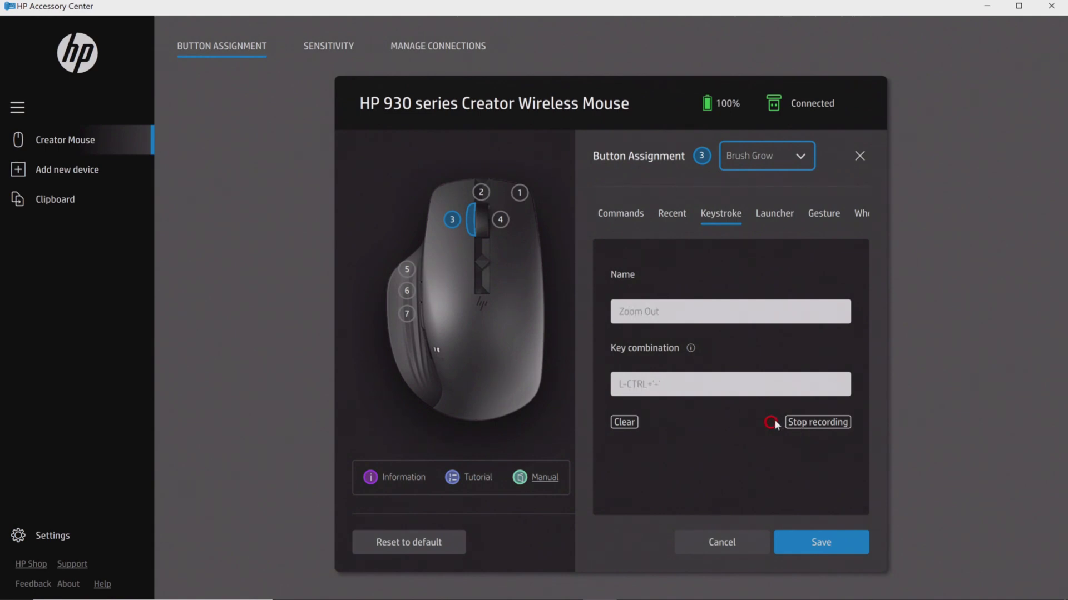
pyautogui.click(809, 547)
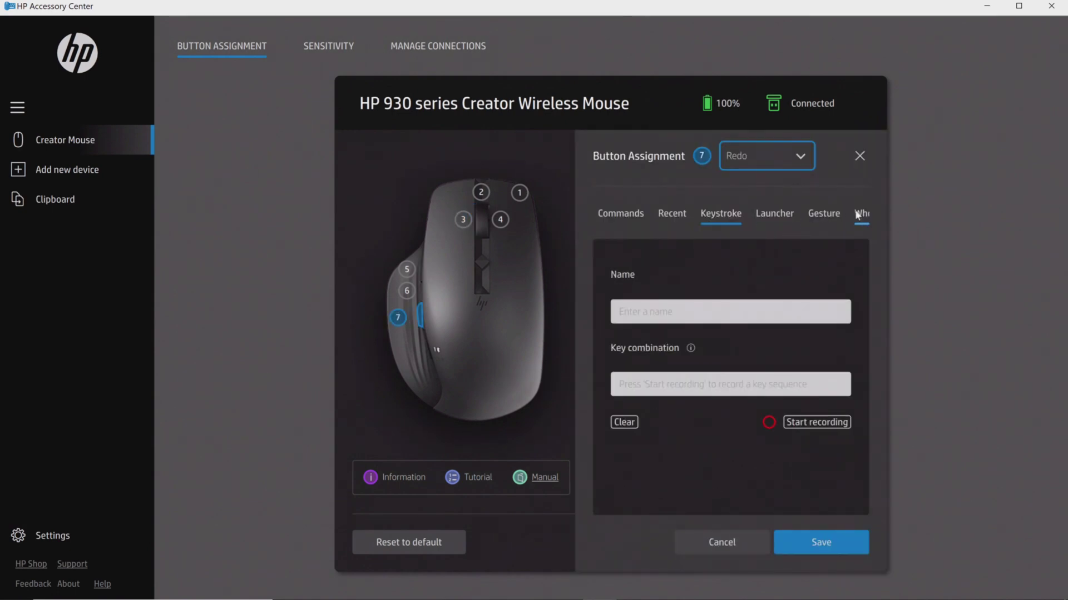
# - Start a wheel menu named 8 Command Wheel for mouse button 7 and put Illustrator's Copy command in its upper segment
pyautogui.click(859, 215)
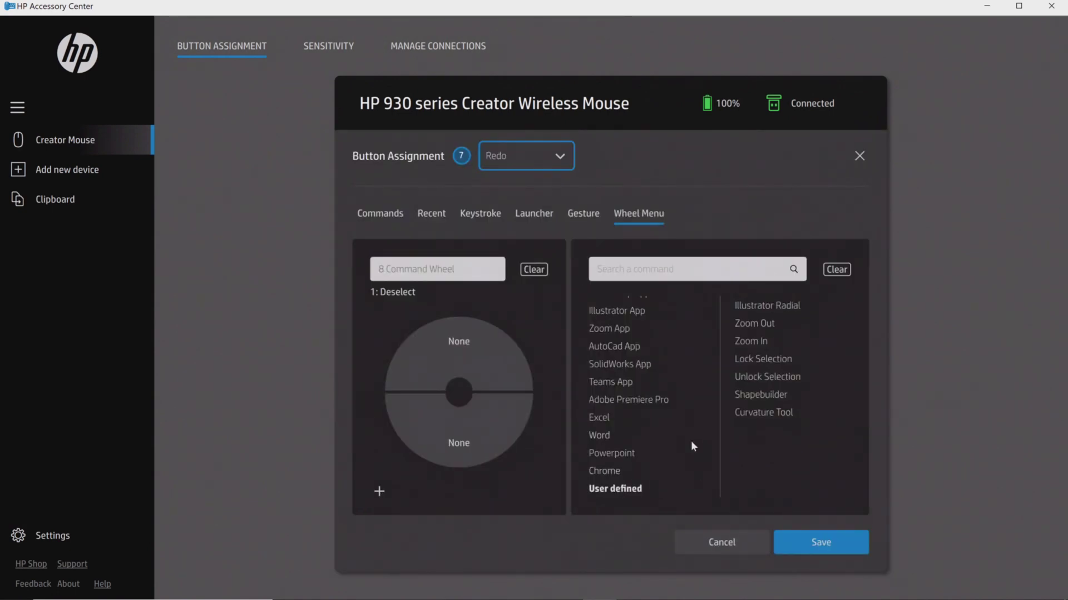
pyautogui.scroll(3, 621, 411)
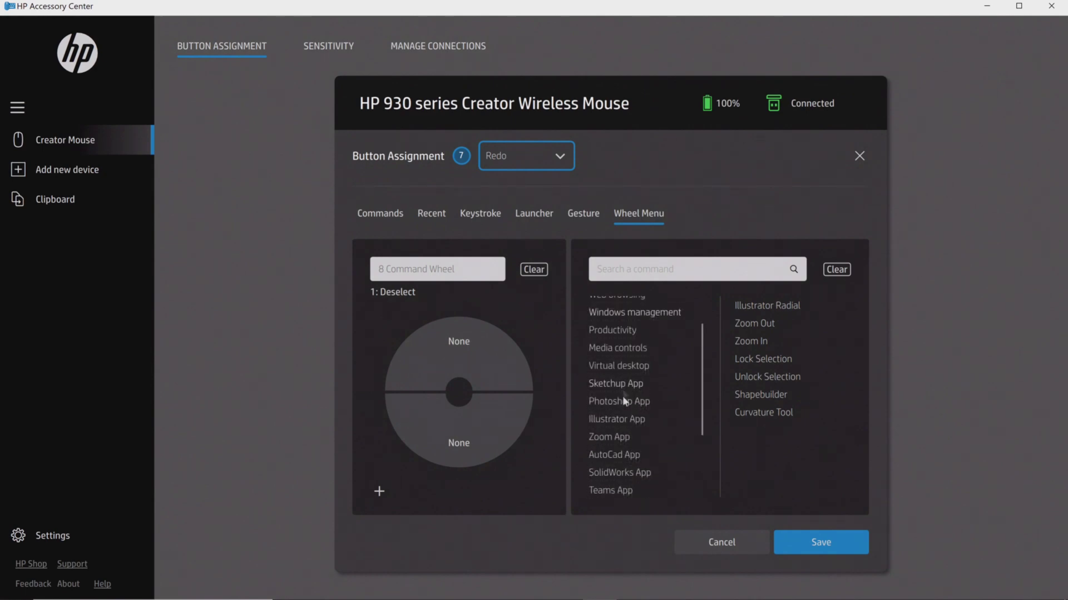
pyautogui.click(621, 420)
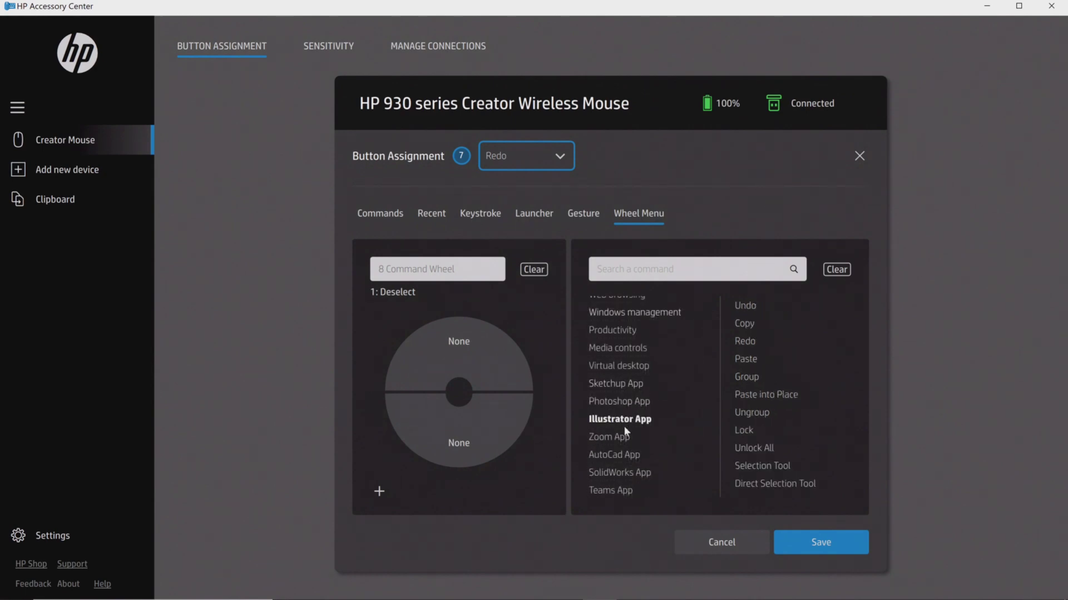
pyautogui.click(485, 369)
pyautogui.click(745, 325)
# - Fill the wheel's second segment with Paste and add segments for the Illustrator commands Group and Ungroup
pyautogui.click(501, 448)
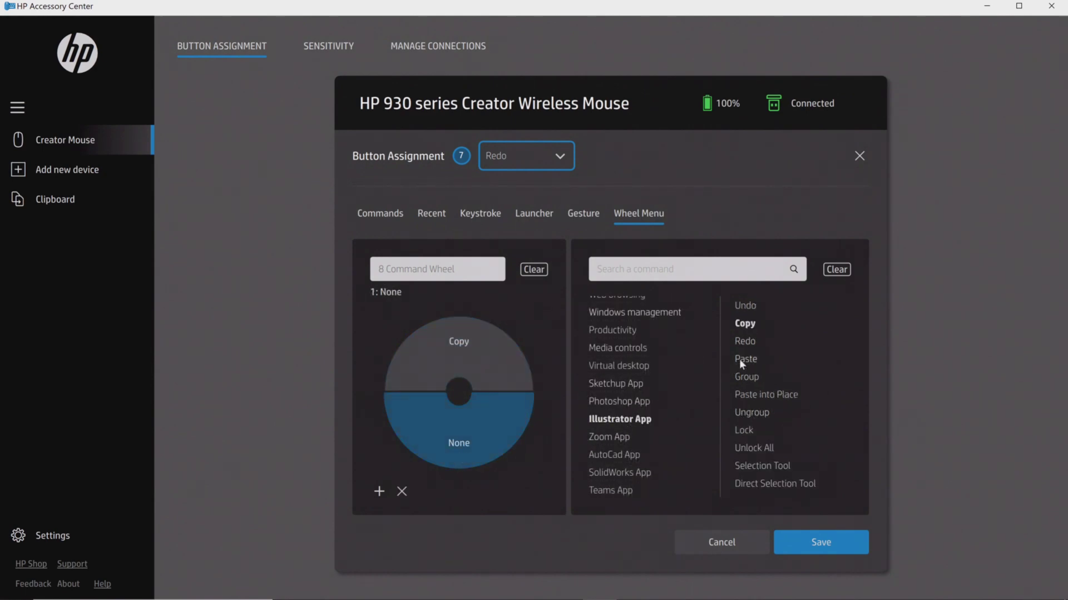
pyautogui.click(381, 492)
pyautogui.click(746, 377)
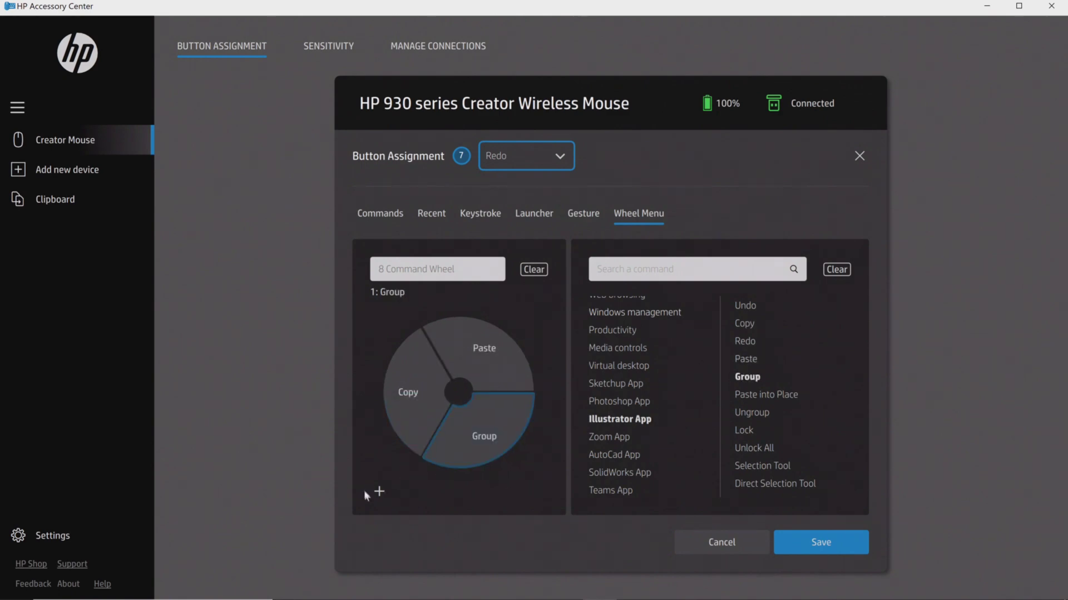
pyautogui.click(379, 491)
pyautogui.click(752, 413)
pyautogui.click(487, 486)
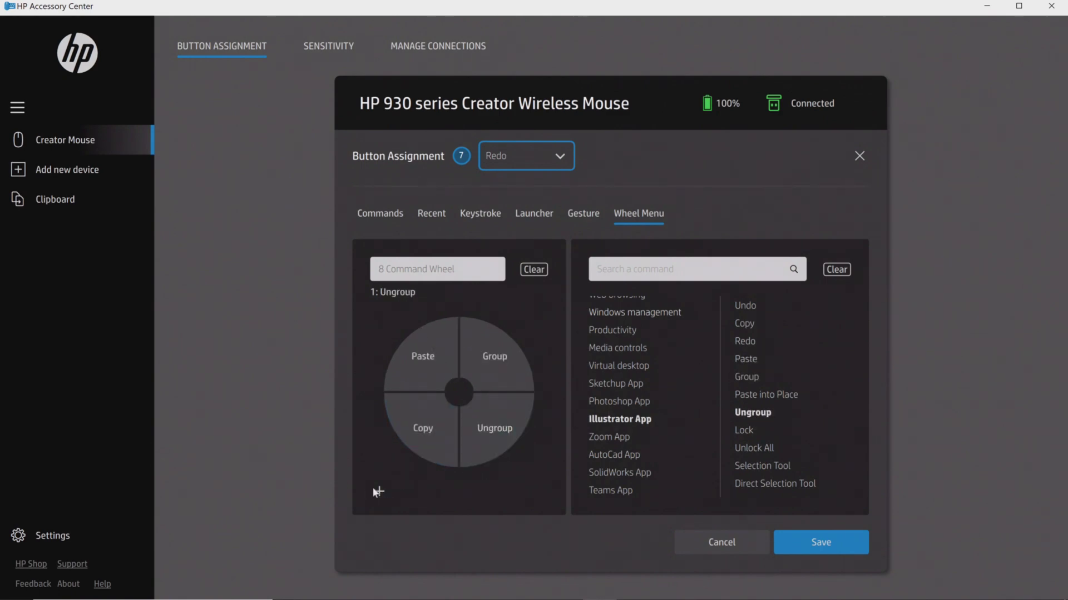
# - Add two more wheel segments for Illustrator's Selection Tool and Direct Selection Tool
pyautogui.click(378, 491)
pyautogui.click(755, 467)
pyautogui.click(379, 491)
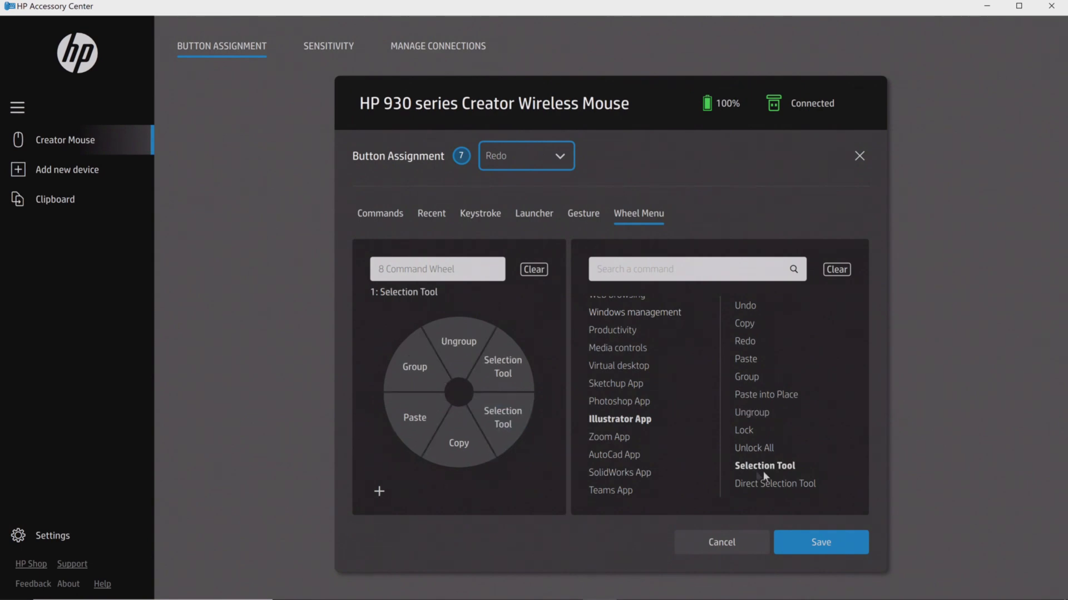
pyautogui.click(762, 484)
pyautogui.click(813, 477)
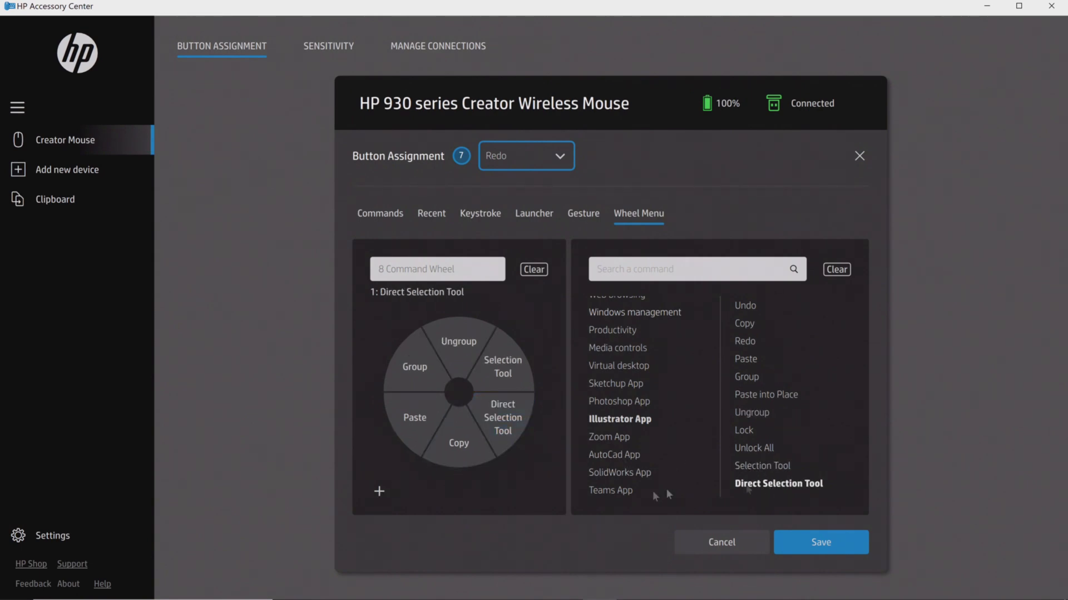
# - Add wheel segments for the user-defined commands Shapebuilder and Curvature Tool, and save the button 7 assignment
pyautogui.click(379, 492)
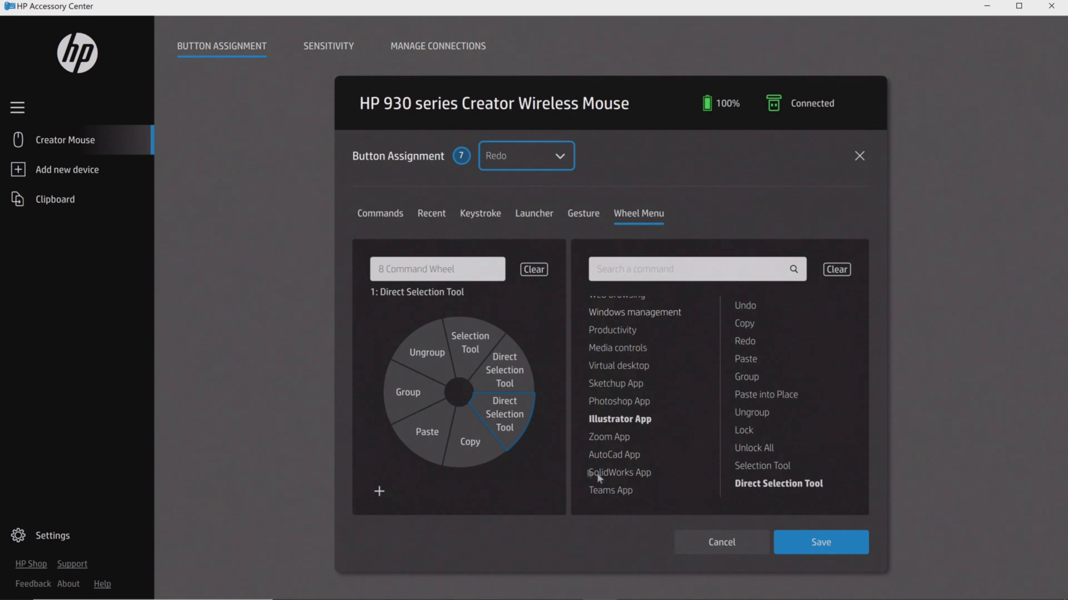
pyautogui.scroll(-3, 621, 455)
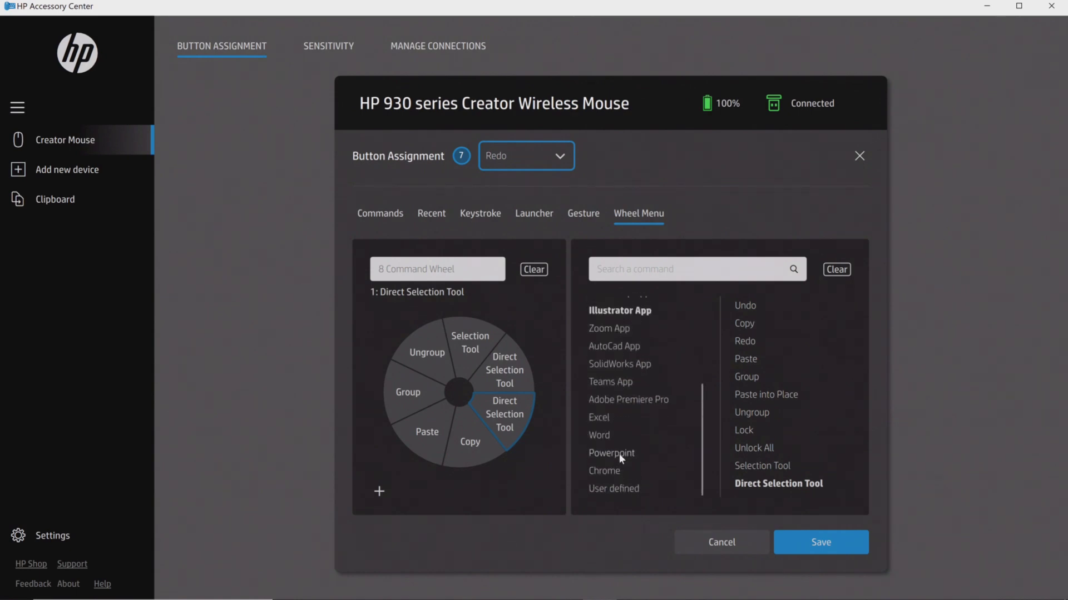
pyautogui.click(614, 489)
pyautogui.click(761, 395)
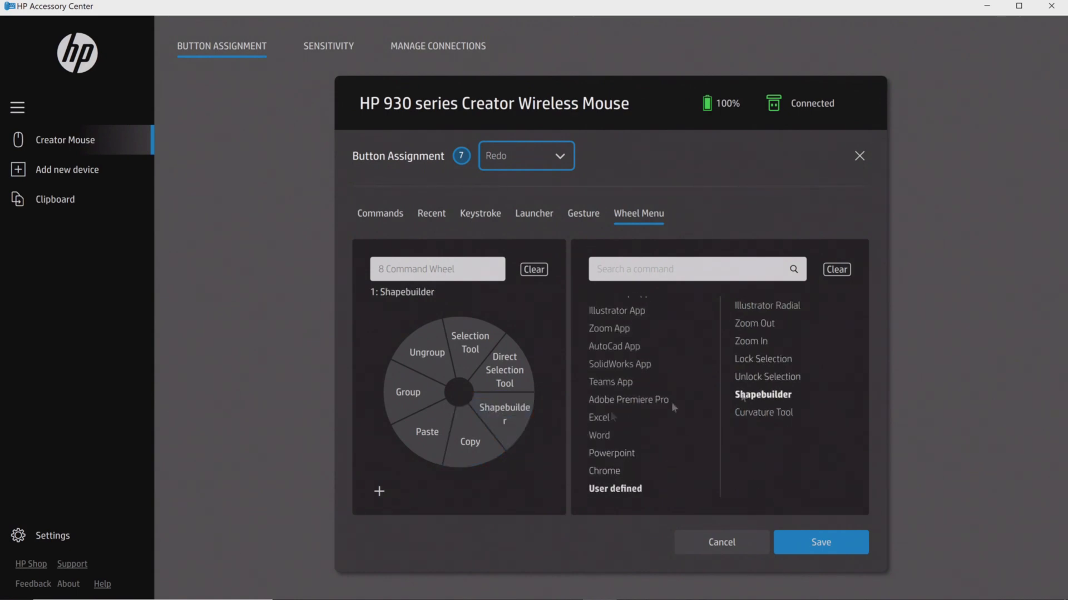
pyautogui.click(380, 490)
pyautogui.click(771, 414)
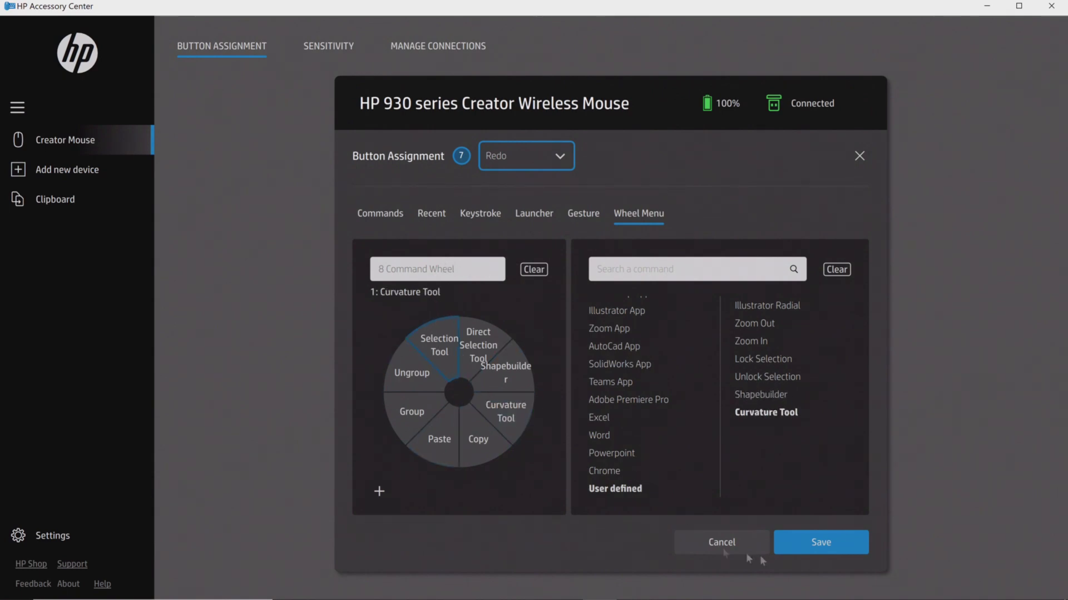
pyautogui.click(790, 546)
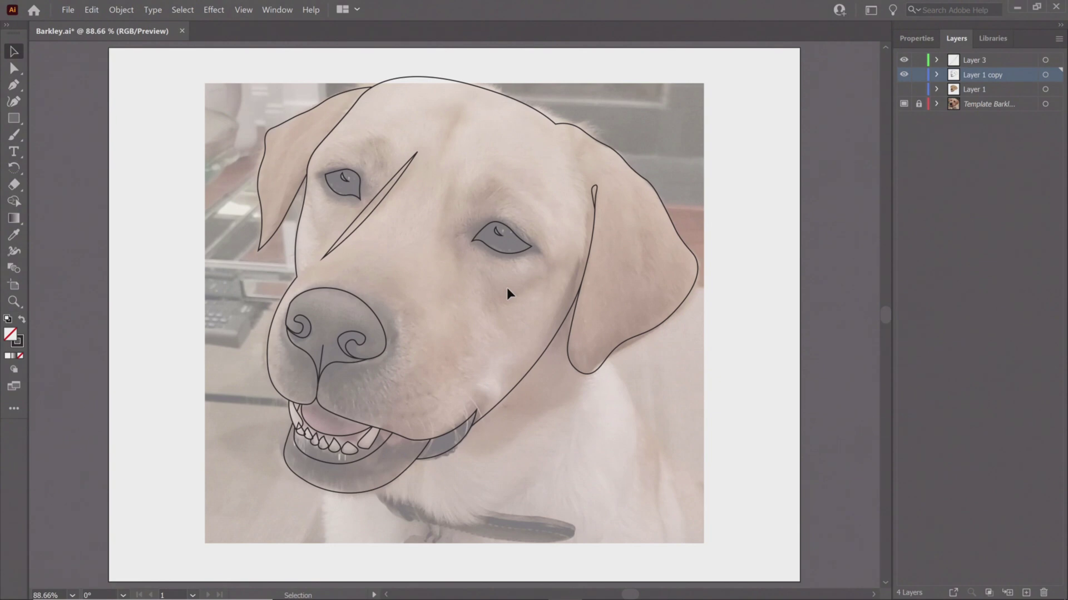
# - In Illustrator, draw a thin closed crescent about 0.32 in wide and 1.8 in high between the dog's eyes with the Curvature Tool
pyautogui.middleClick(507, 289)
pyautogui.click(557, 312)
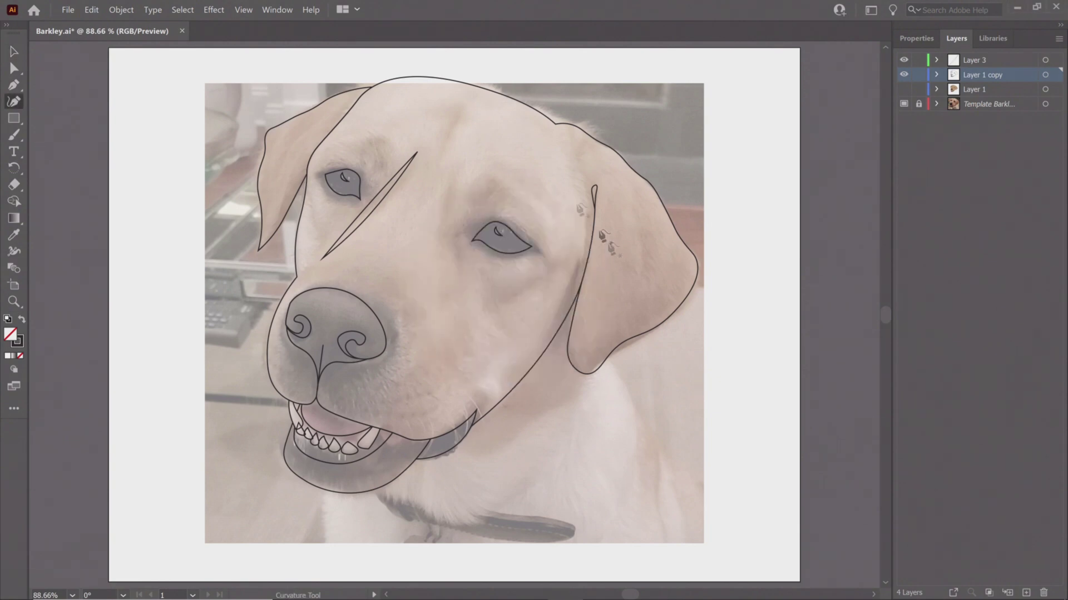
pyautogui.click(905, 37)
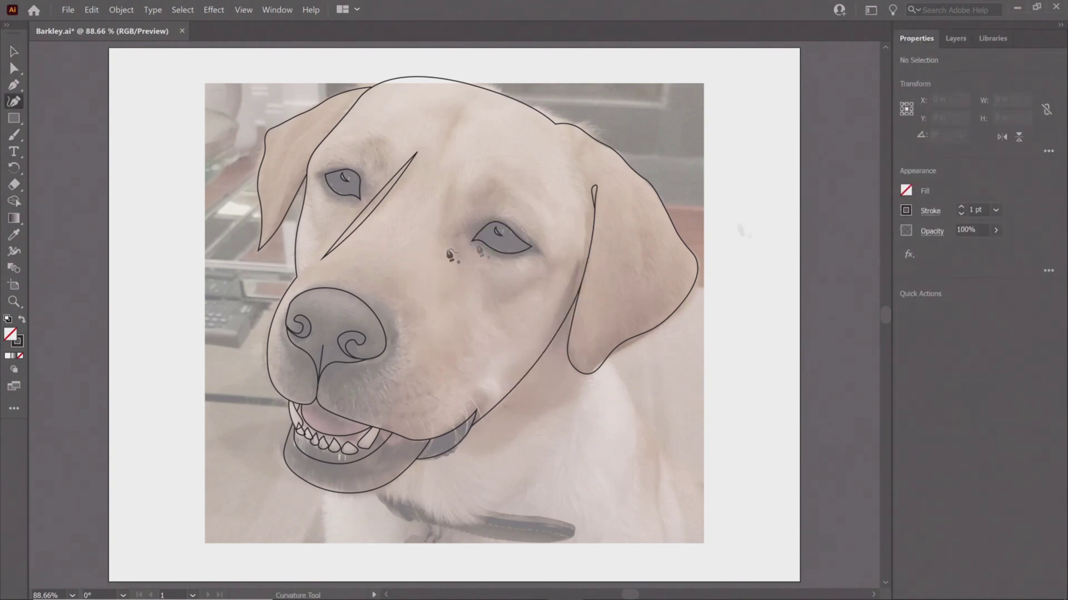
pyautogui.click(458, 190)
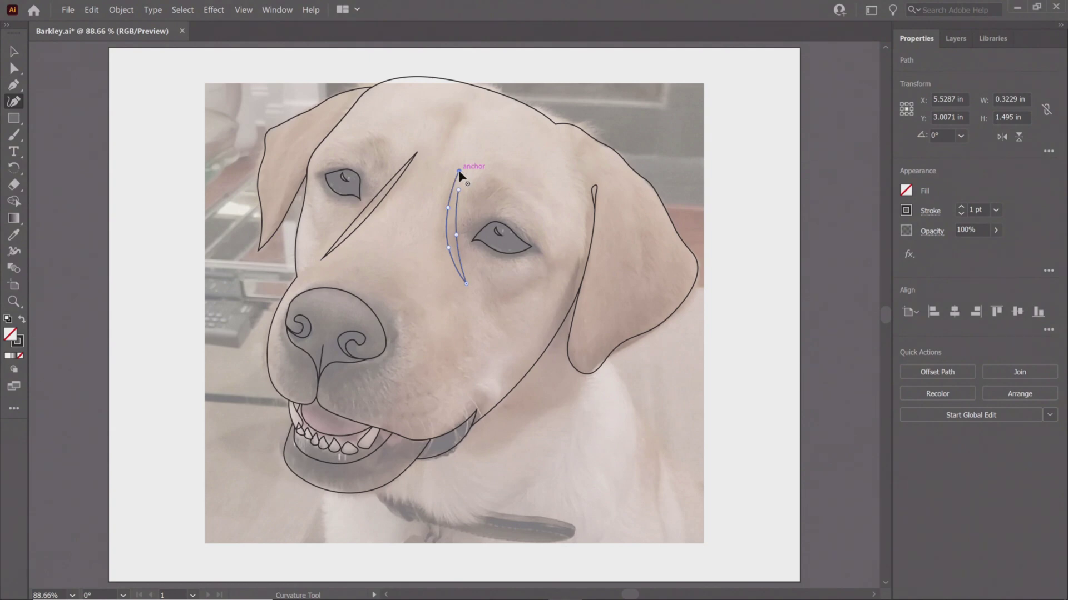
pyautogui.click(459, 191)
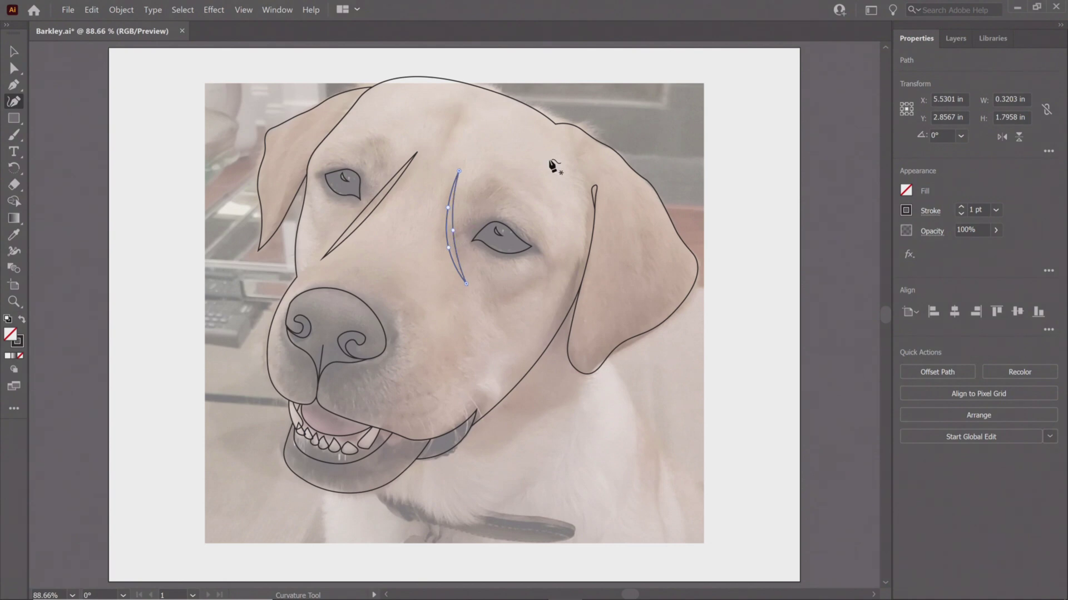
# - Draw a closed curved brow shape above the dog's right-hand eye with the Curvature Tool
pyautogui.middleClick(553, 166)
pyautogui.click(468, 200)
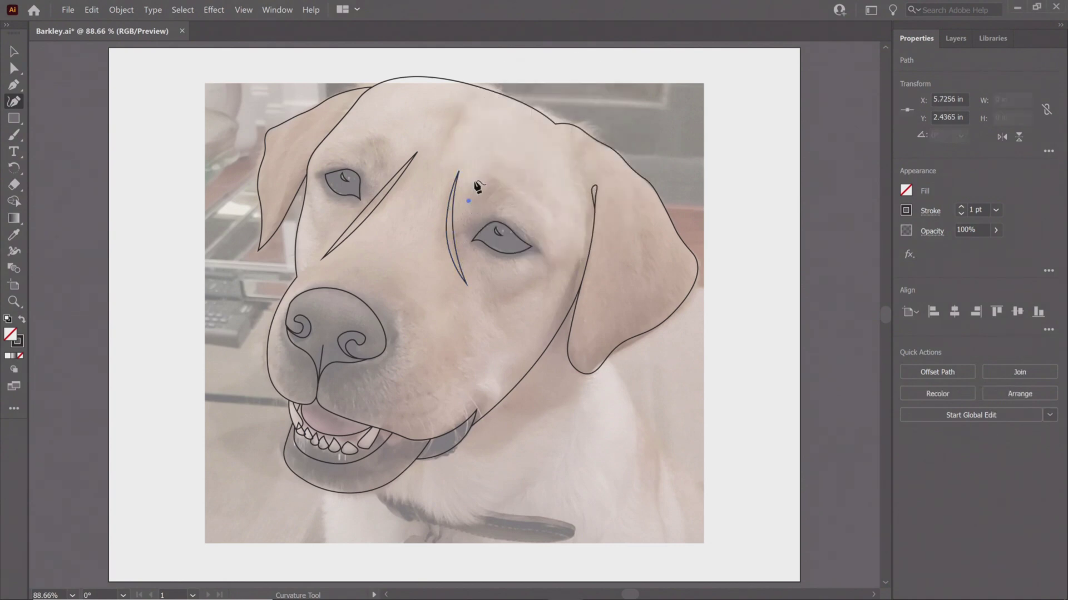
pyautogui.click(474, 180)
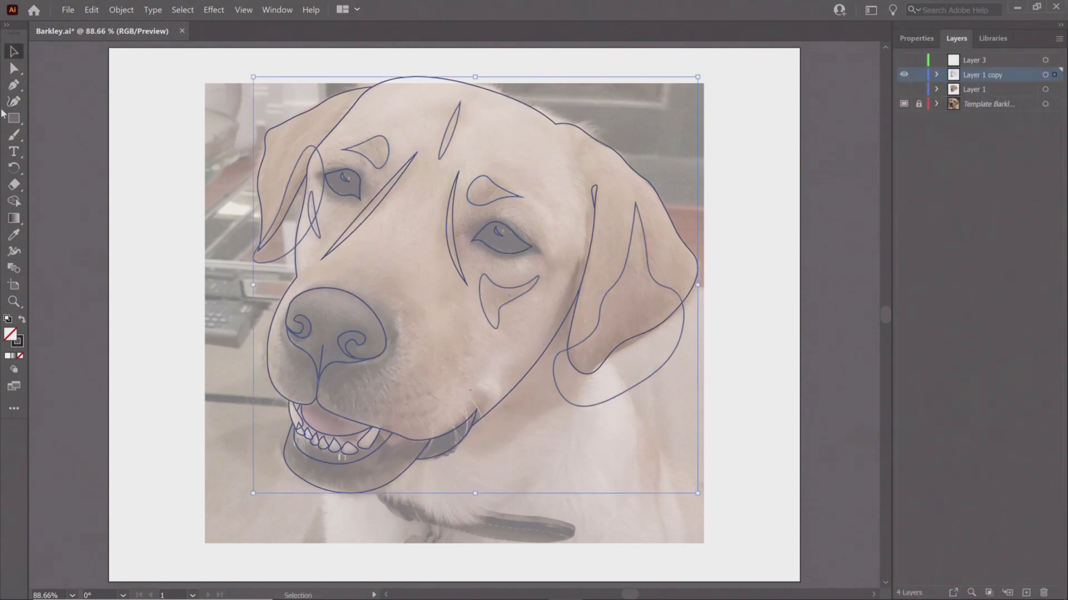
# - Remove the excess areas outside the dog's ear outlines with the Shape Builder, and return to the Selection Tool
pyautogui.middleClick(468, 218)
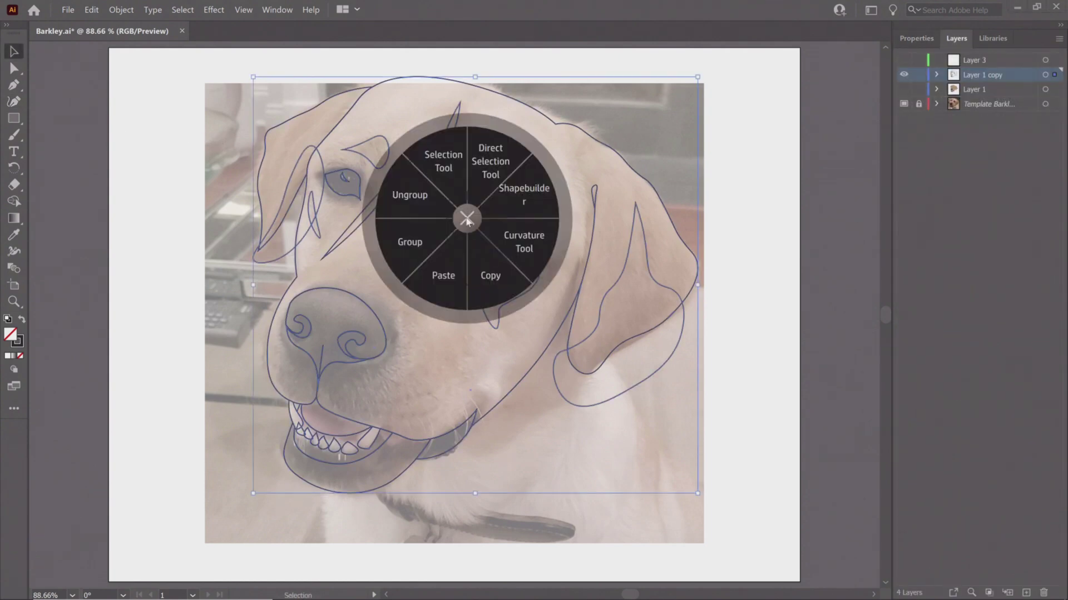
pyautogui.click(525, 201)
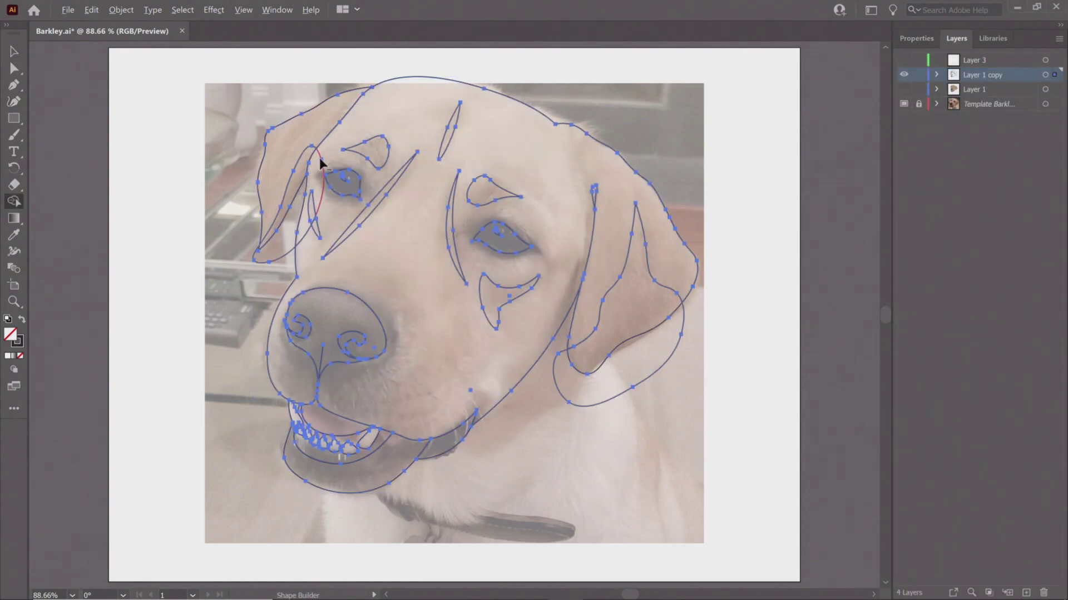
pyautogui.keyDown('alt'); pyautogui.click(659, 368); pyautogui.keyUp('alt')
pyautogui.middleClick(439, 248)
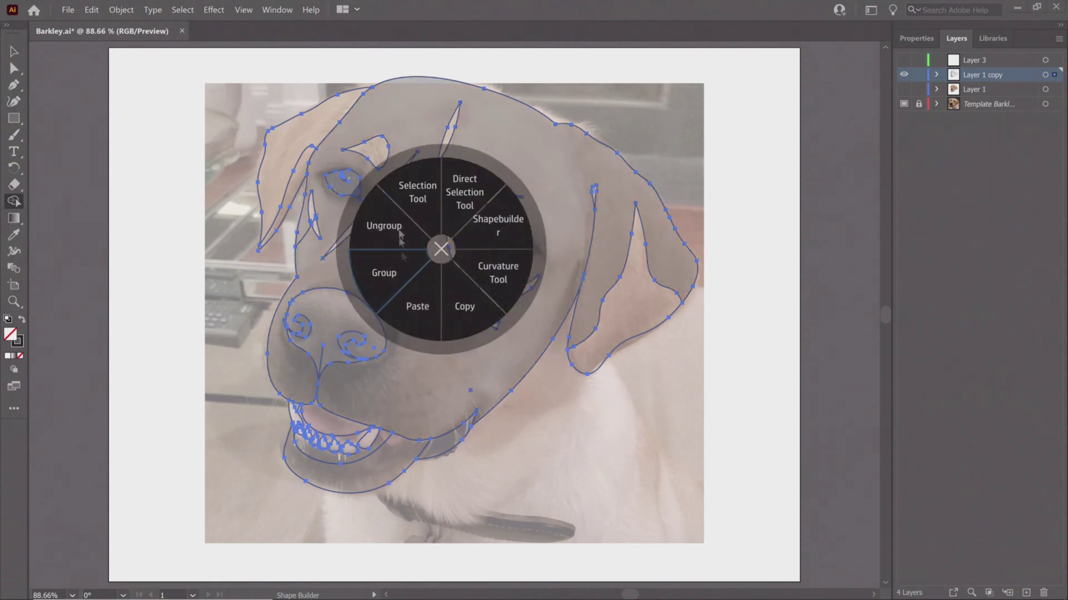
pyautogui.click(410, 191)
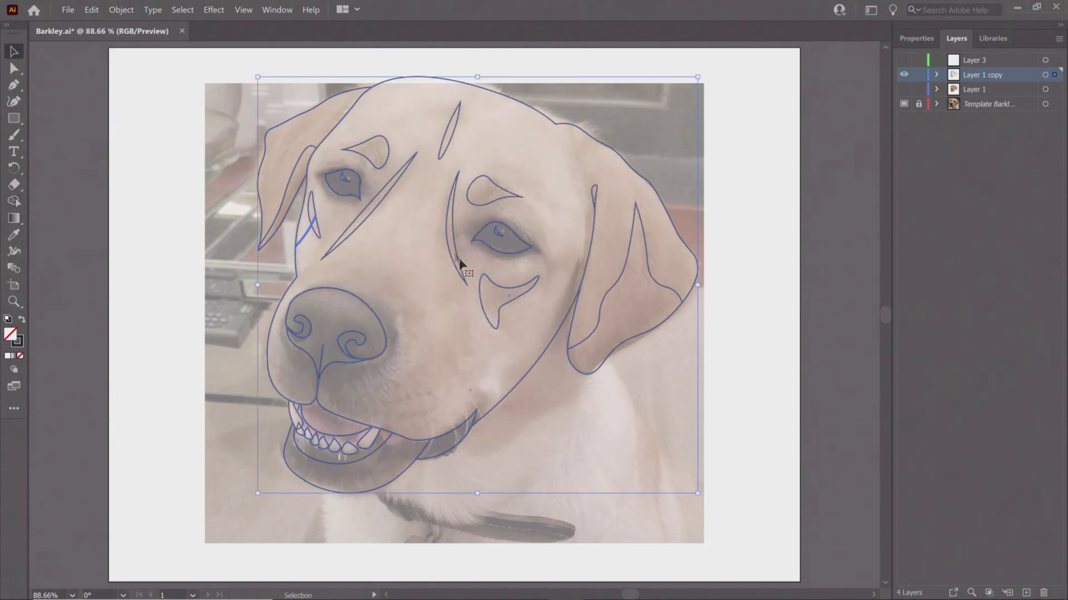
# - Select all the dog artwork, activate the Shape Builder, and set the fill to the light brown swatch
pyautogui.click(740, 329)
pyautogui.hotkey('ctrl', 'a')
pyautogui.middleClick(557, 176)
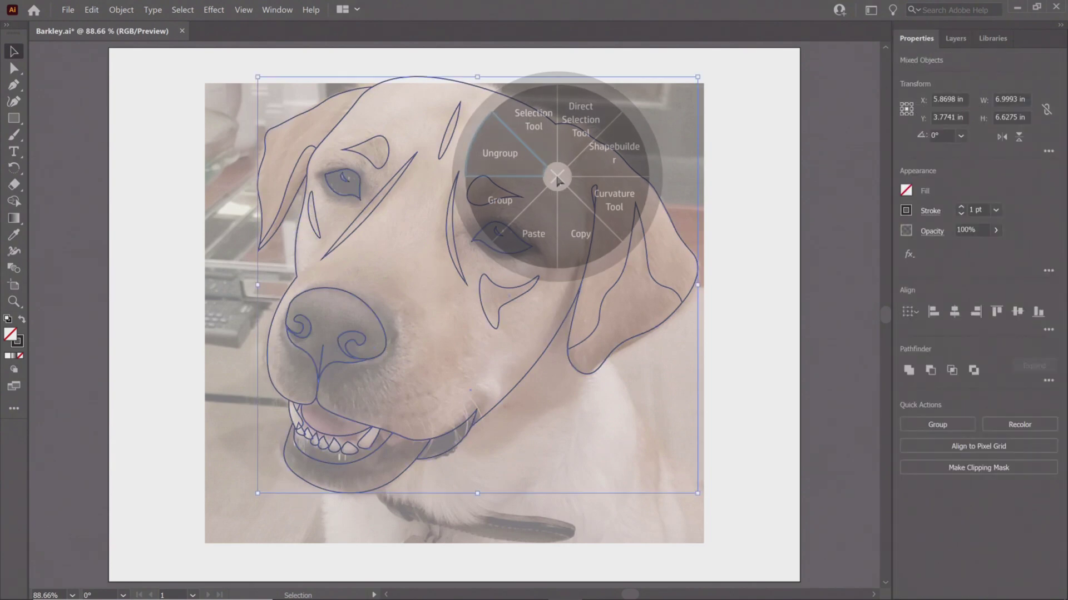
pyautogui.click(631, 158)
pyautogui.click(907, 191)
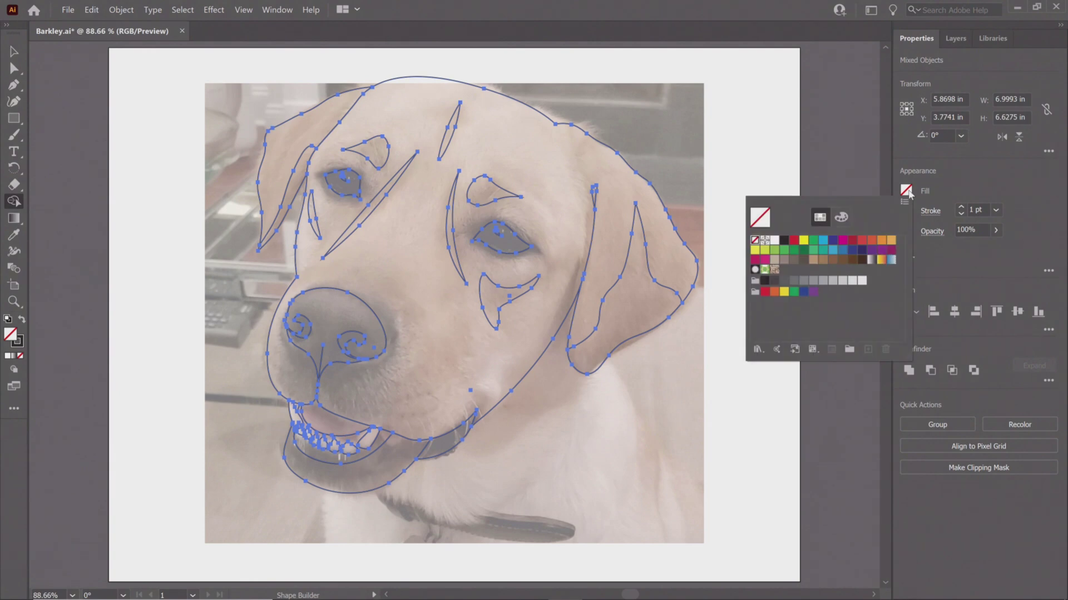
pyautogui.click(812, 261)
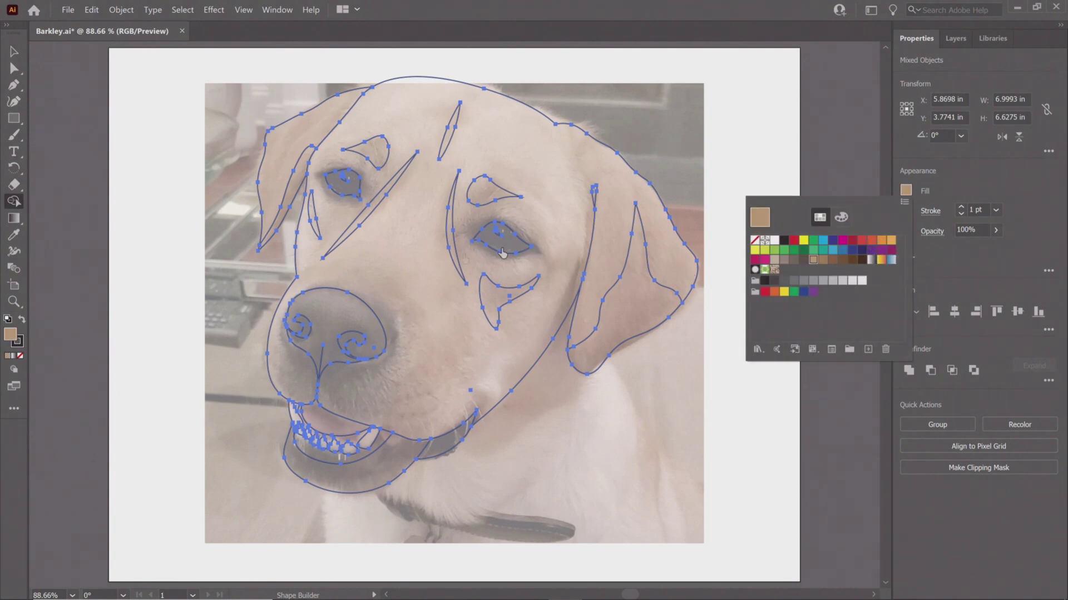
# - Set the stroke to none and fill the main face area of the dog with light brown using the Shape Builder
pyautogui.click(906, 210)
pyautogui.click(906, 211)
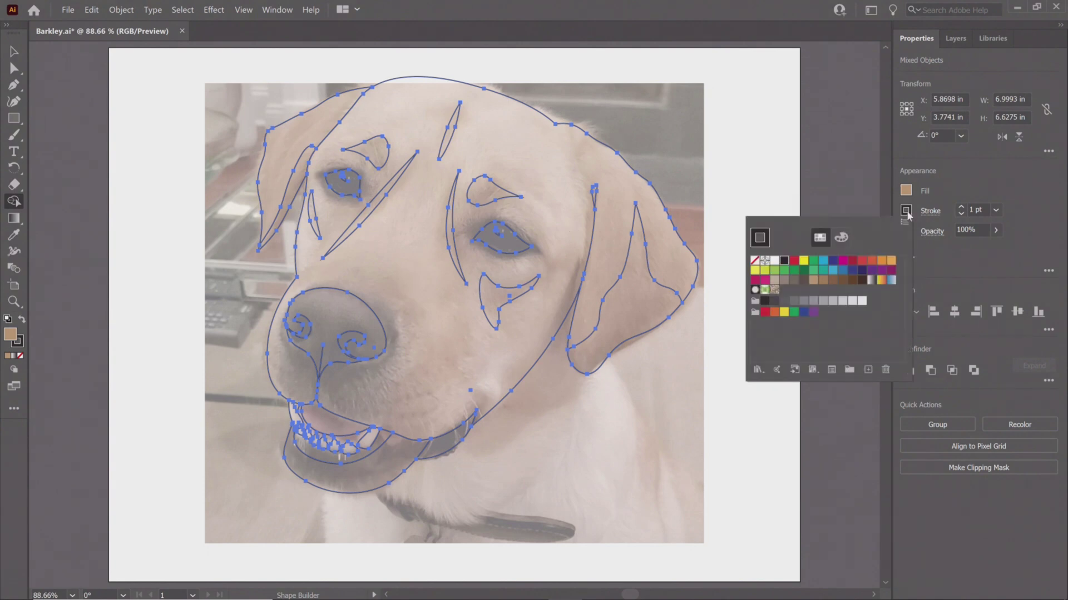
pyautogui.click(755, 261)
pyautogui.click(406, 263)
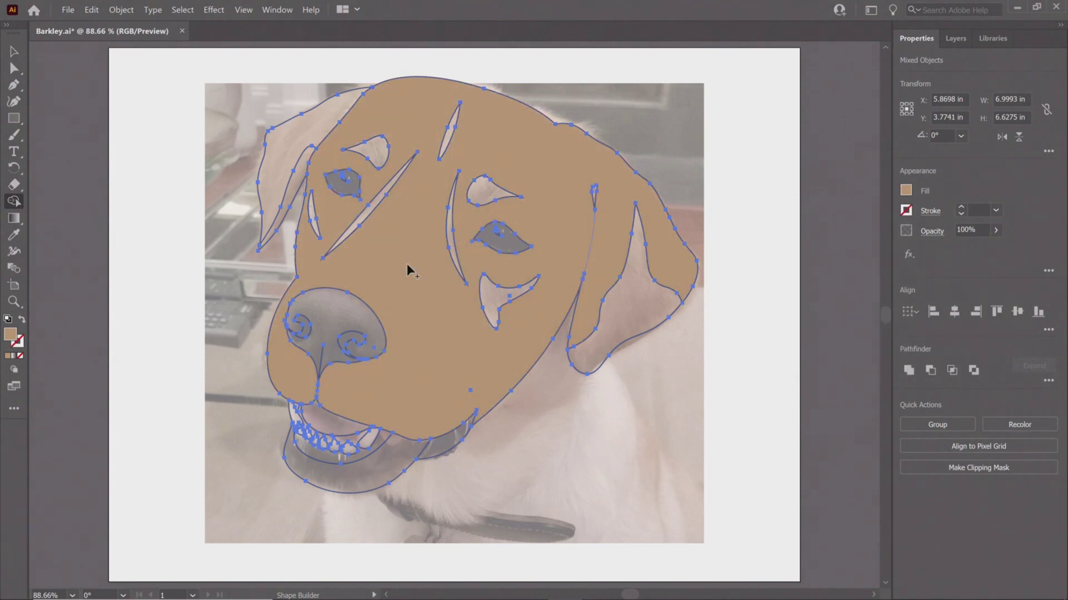
# - Set the fill to the very dark brown swatch and fill the dog's nose with the Shape Builder
pyautogui.hotkey('ctrl', '+')
pyautogui.hotkey('ctrl', '+')
pyautogui.hotkey('ctrl', '+')
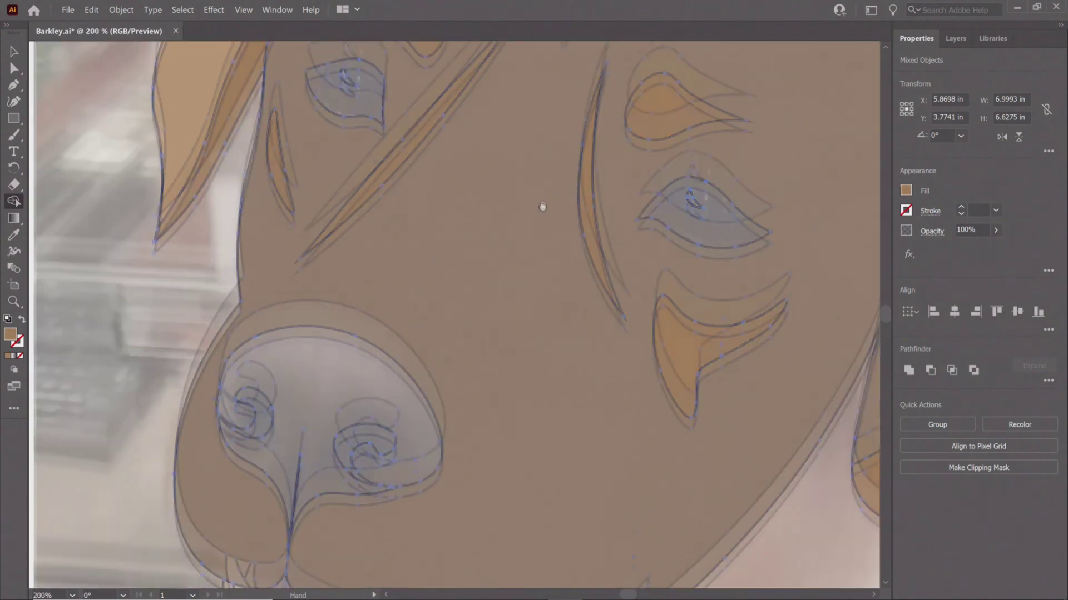
pyautogui.click(906, 190)
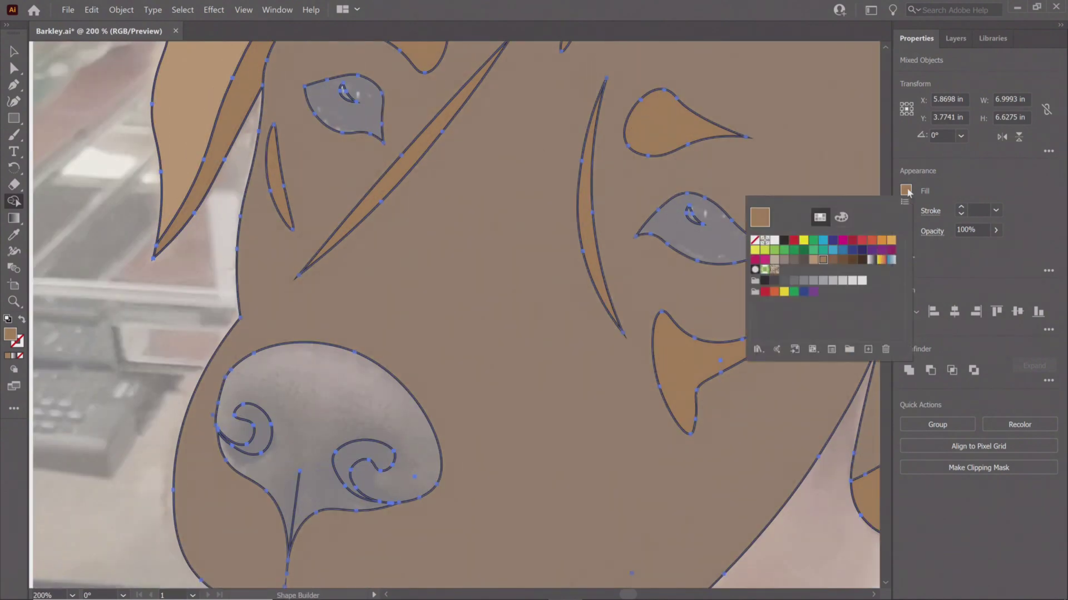
pyautogui.click(855, 260)
pyautogui.click(334, 414)
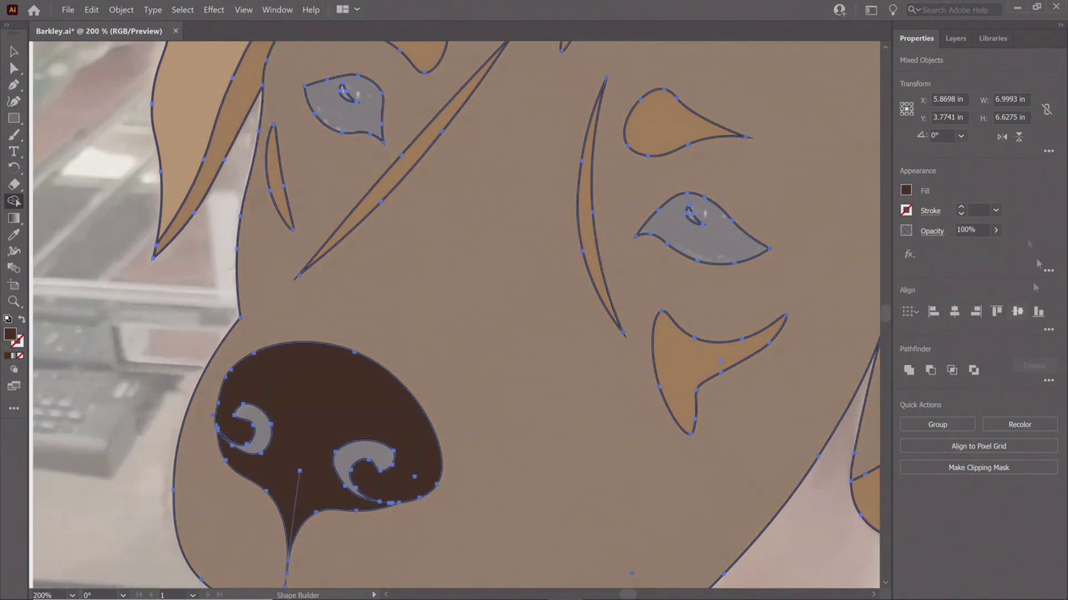
# - Set the fill to black and fill both of the dog's eyes and both nostrils
pyautogui.click(906, 191)
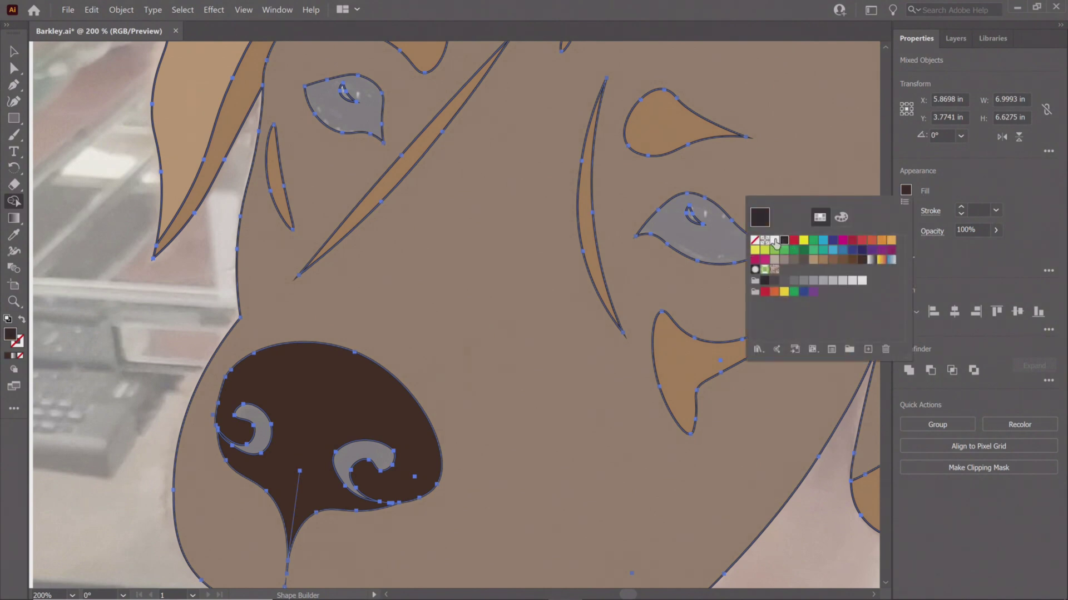
pyautogui.click(784, 240)
pyautogui.click(710, 245)
pyautogui.click(345, 111)
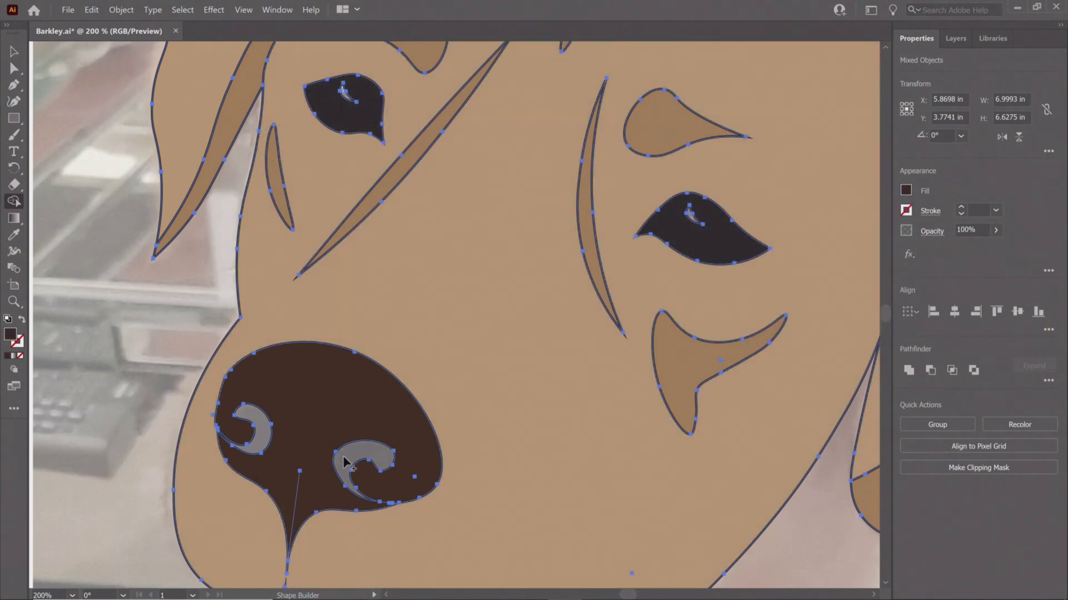
pyautogui.click(342, 456)
pyautogui.click(245, 431)
pyautogui.hotkey('ctrl', '-')
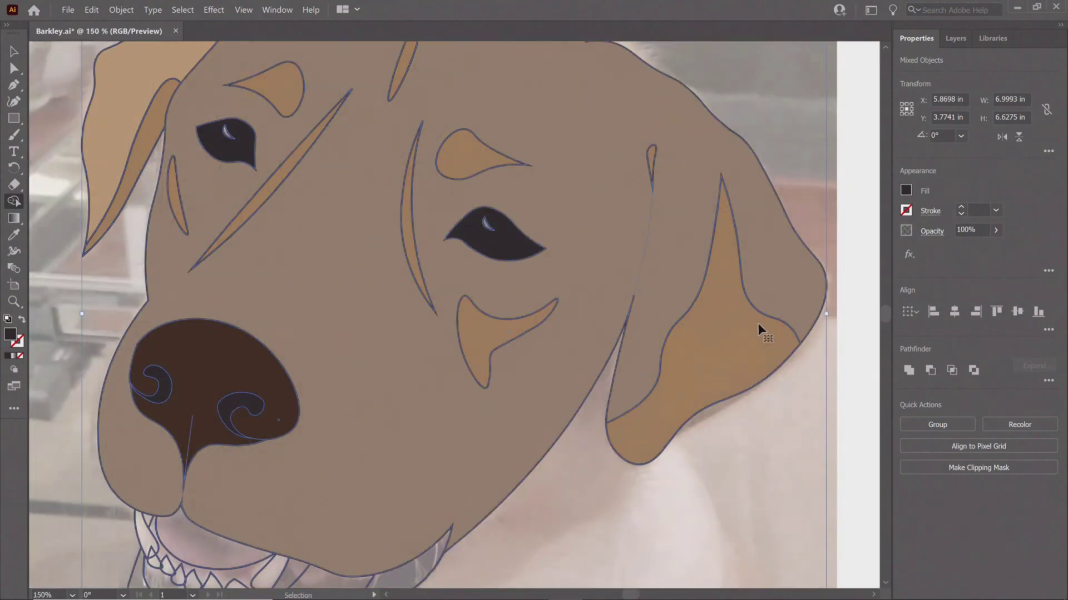
pyautogui.hotkey('ctrl', '0')
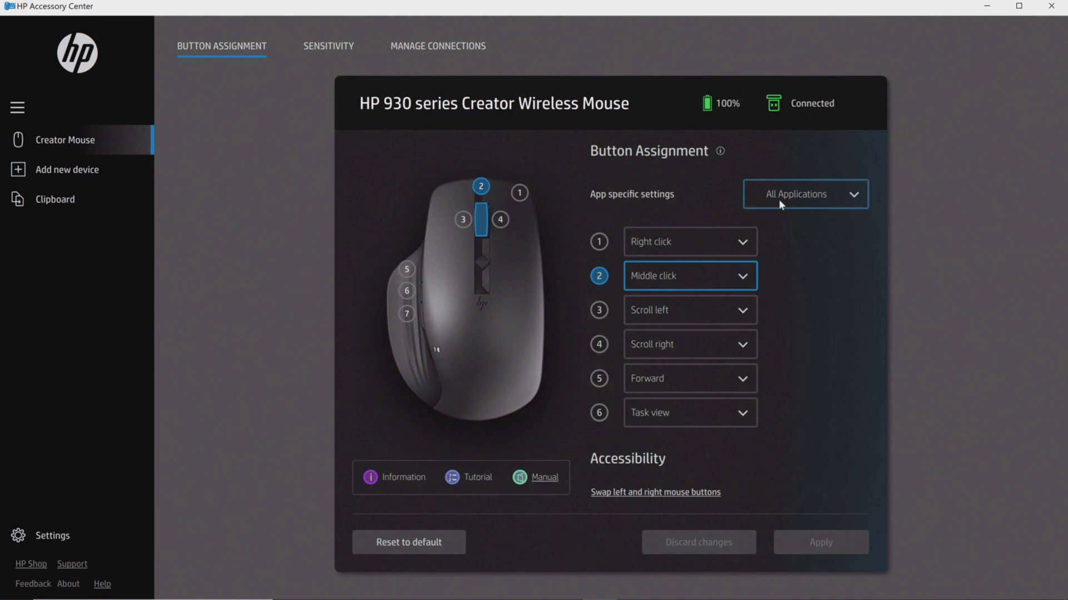
# - In HP Accessory Center, open the Photoshop-specific settings and assign the Zoom out command to mouse button 3
pyautogui.click(779, 199)
pyautogui.click(789, 238)
pyautogui.click(533, 342)
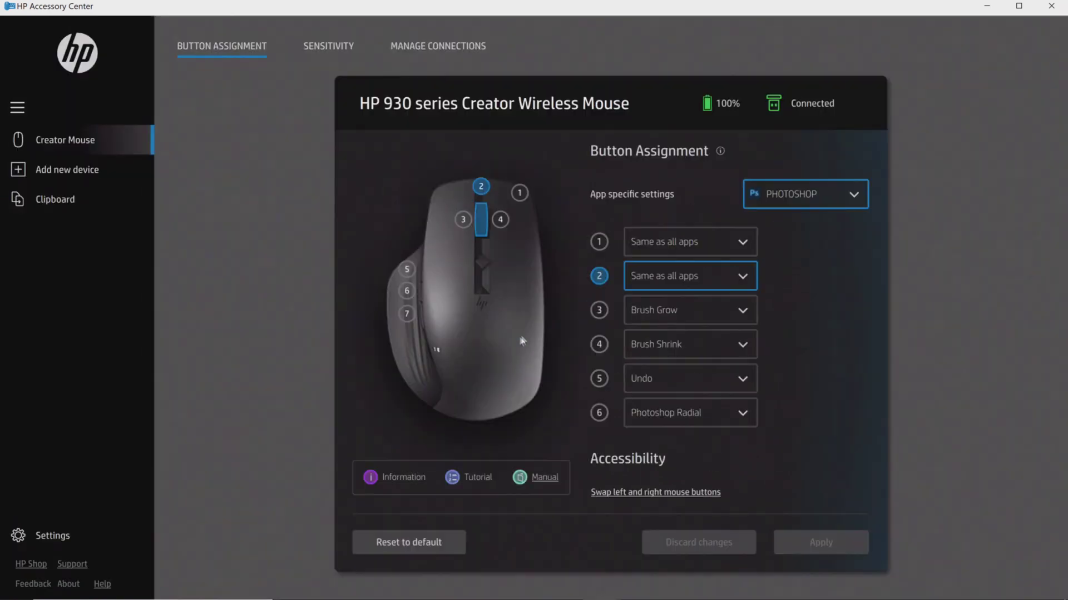
pyautogui.click(745, 315)
pyautogui.click(658, 408)
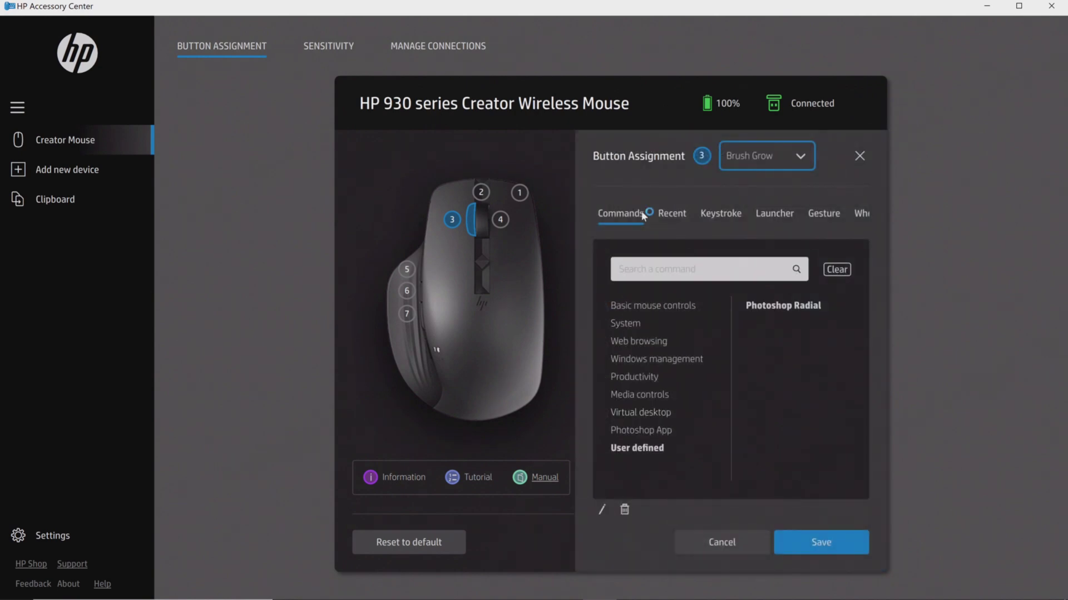
pyautogui.click(634, 428)
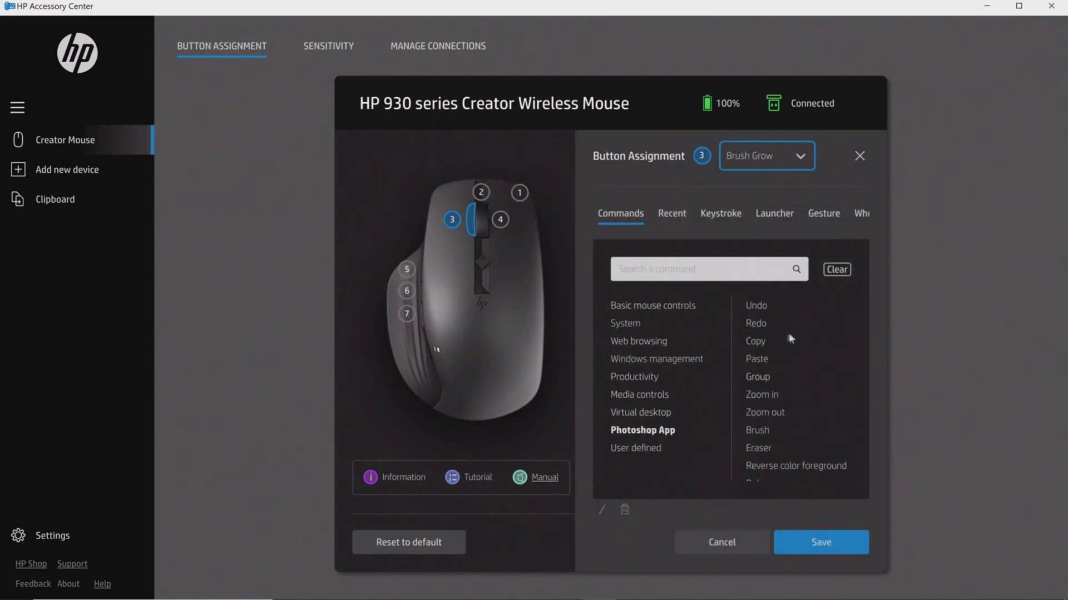
pyautogui.click(765, 396)
pyautogui.click(800, 542)
# - Assign the Zoom in command to mouse button 4 and save the assignment
pyautogui.click(739, 347)
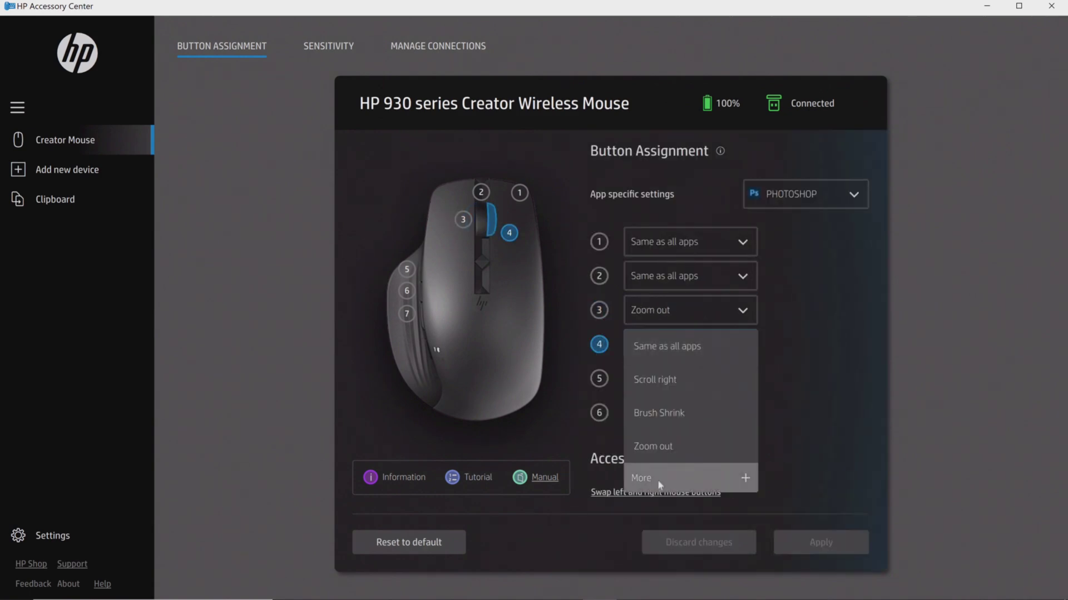
pyautogui.click(719, 478)
pyautogui.click(795, 540)
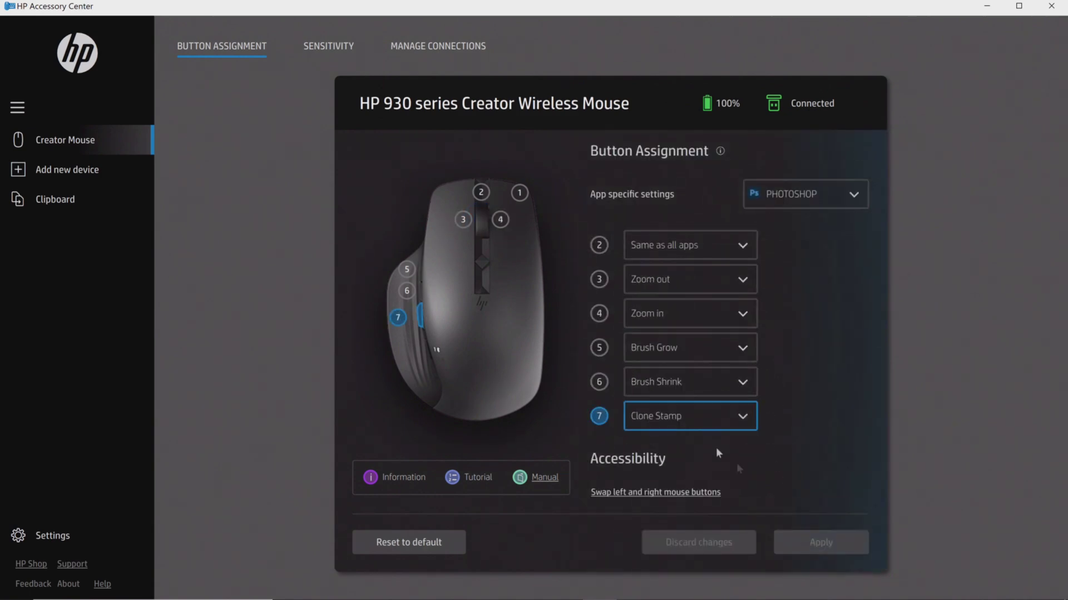
# - Open the assignment for mouse button 7 and record a keystroke named Free Transform with the combination L-CTRL+T
pyautogui.click(695, 416)
pyautogui.click(681, 419)
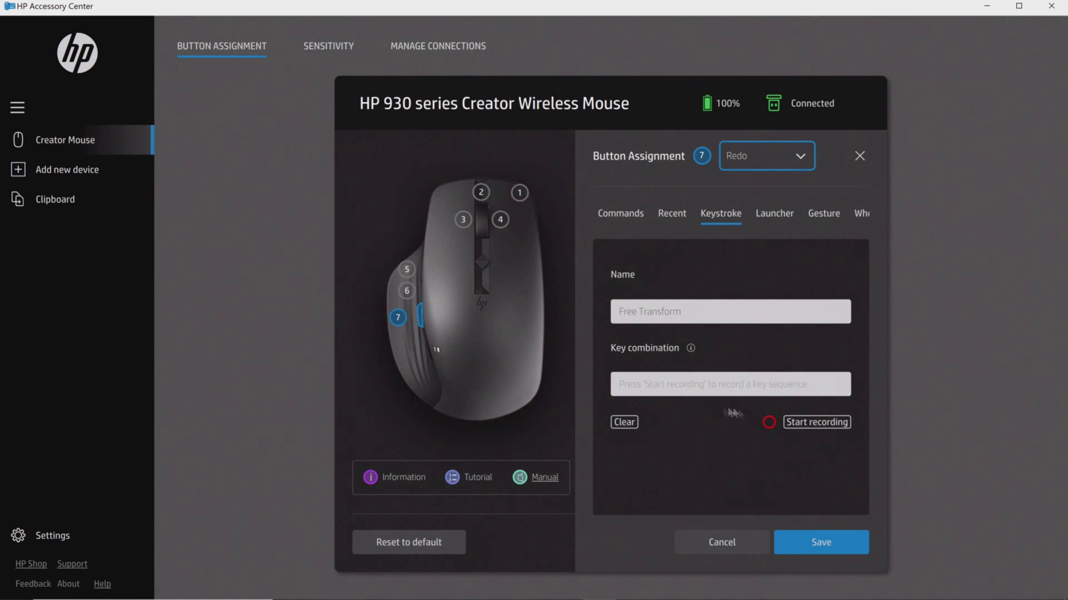
pyautogui.click(771, 422)
pyautogui.hotkey('ctrl', 't')
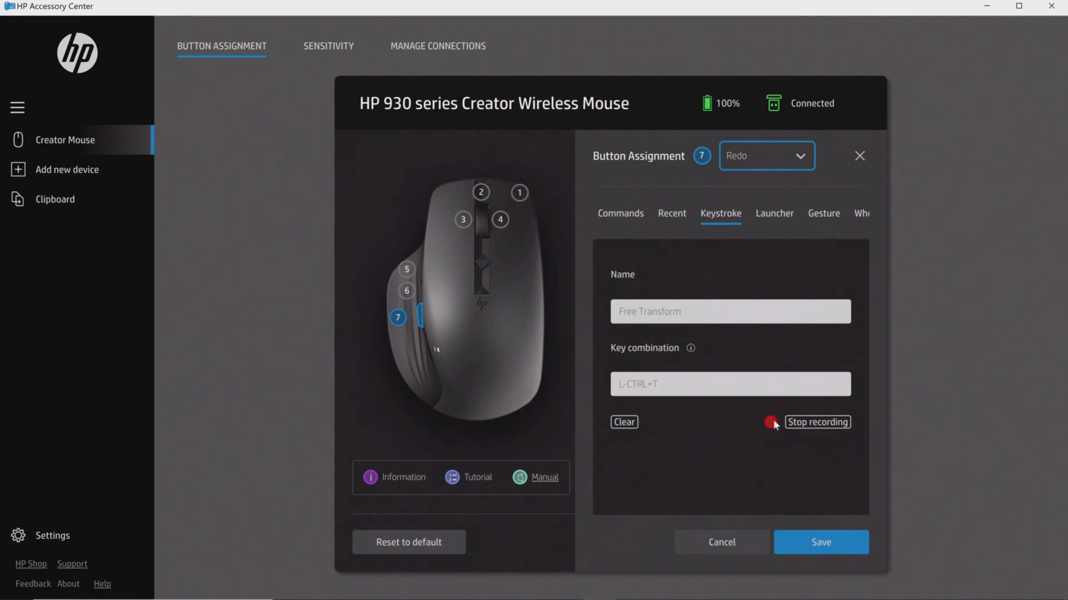
# - Start a wheel menu named 8 Command Wheel for button 7 and assign Copy and Paste to its first two segments
pyautogui.click(862, 213)
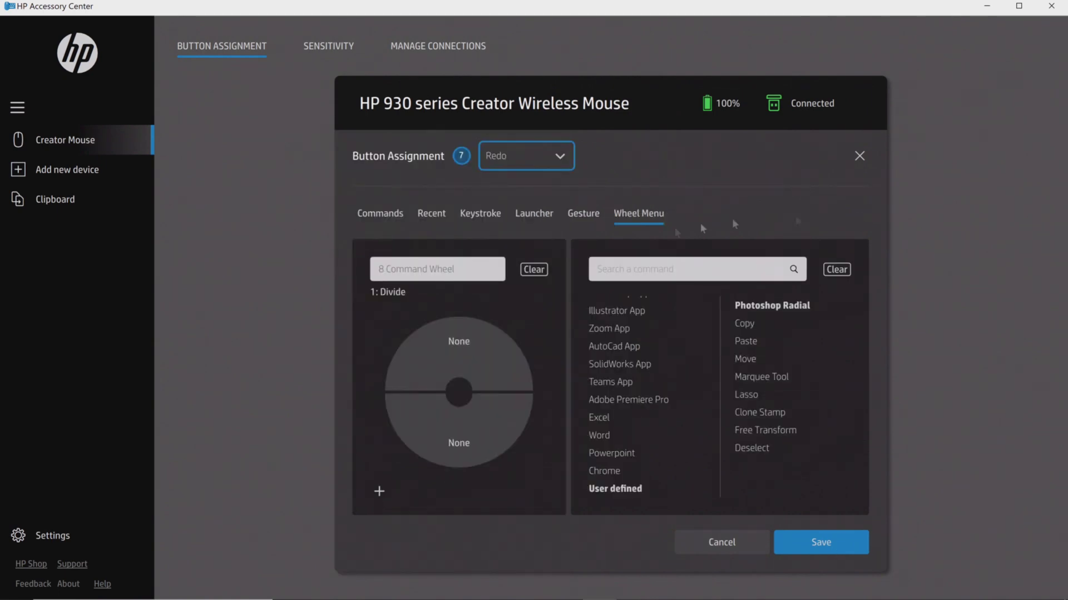
pyautogui.click(439, 362)
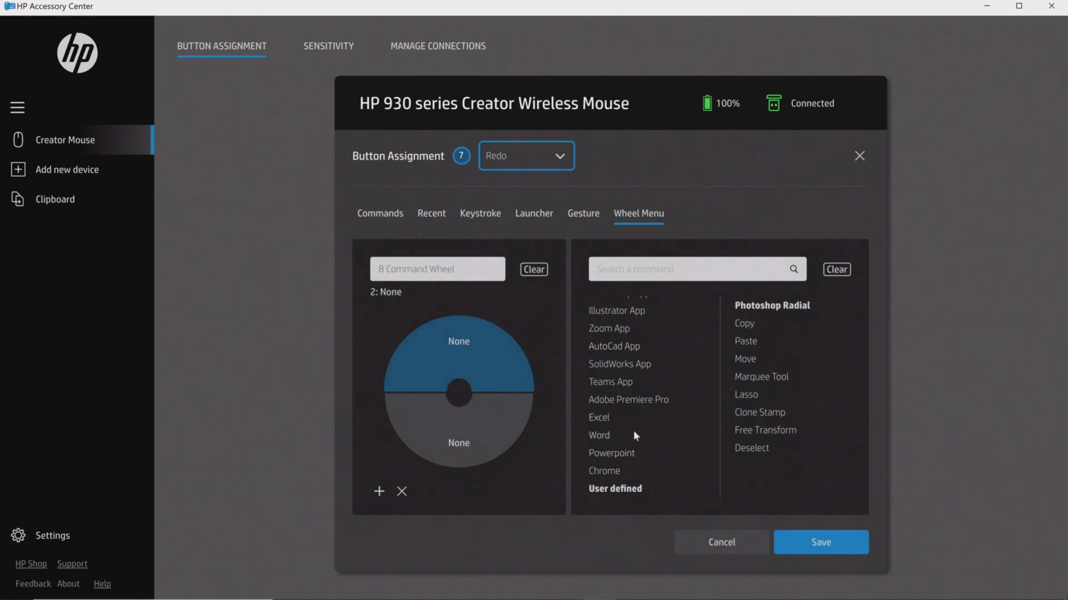
pyautogui.click(745, 323)
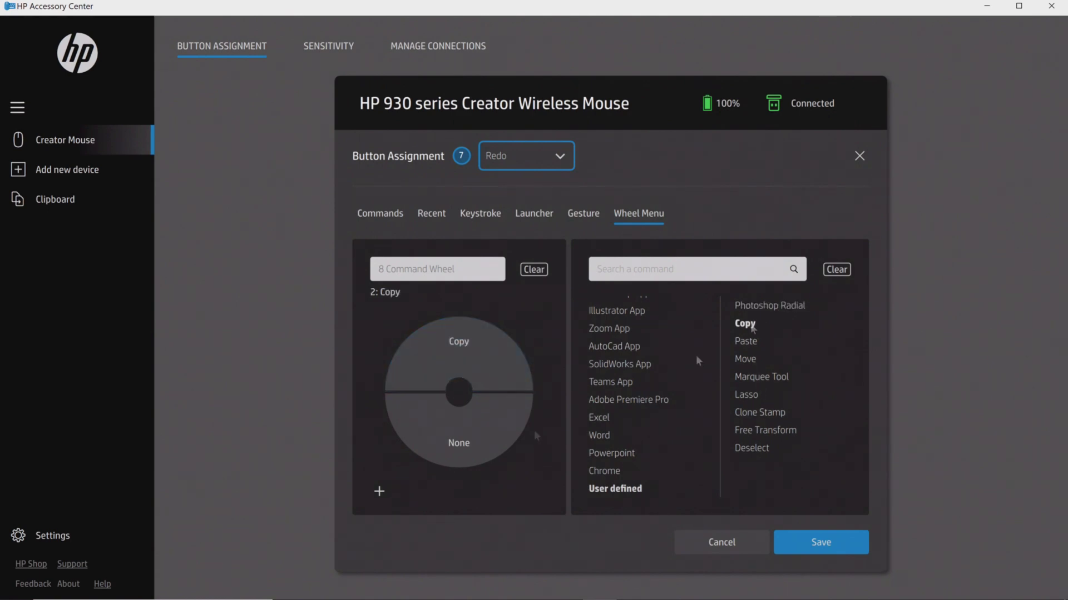
pyautogui.click(483, 446)
pyautogui.click(745, 341)
# - Add three more segments to the command wheel and assign Move, Marquee Tool and Lasso to them
pyautogui.click(379, 492)
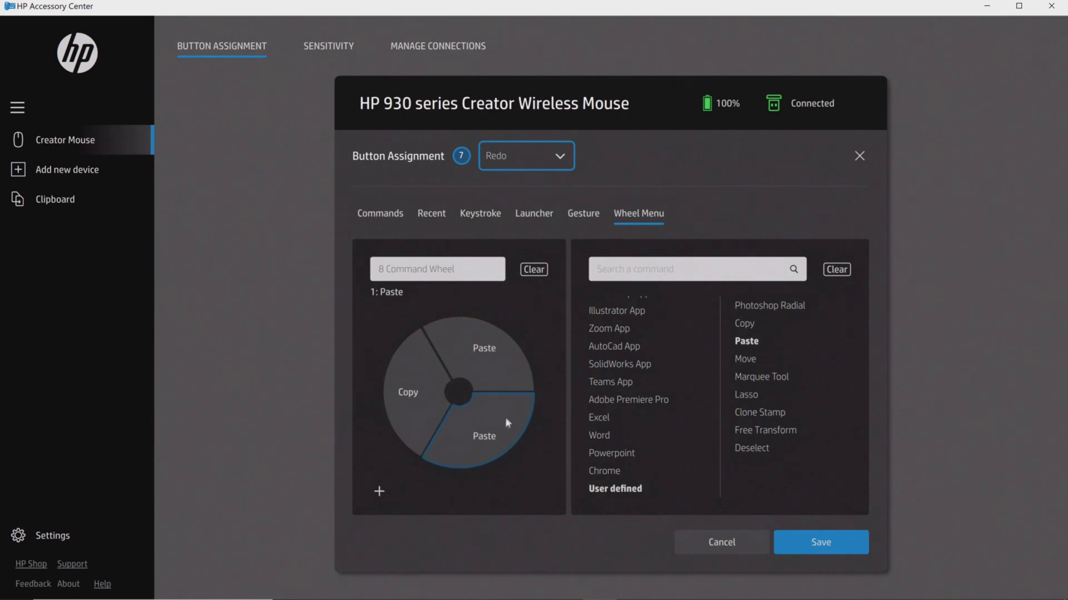
pyautogui.click(505, 417)
pyautogui.click(746, 358)
pyautogui.click(379, 492)
pyautogui.click(489, 436)
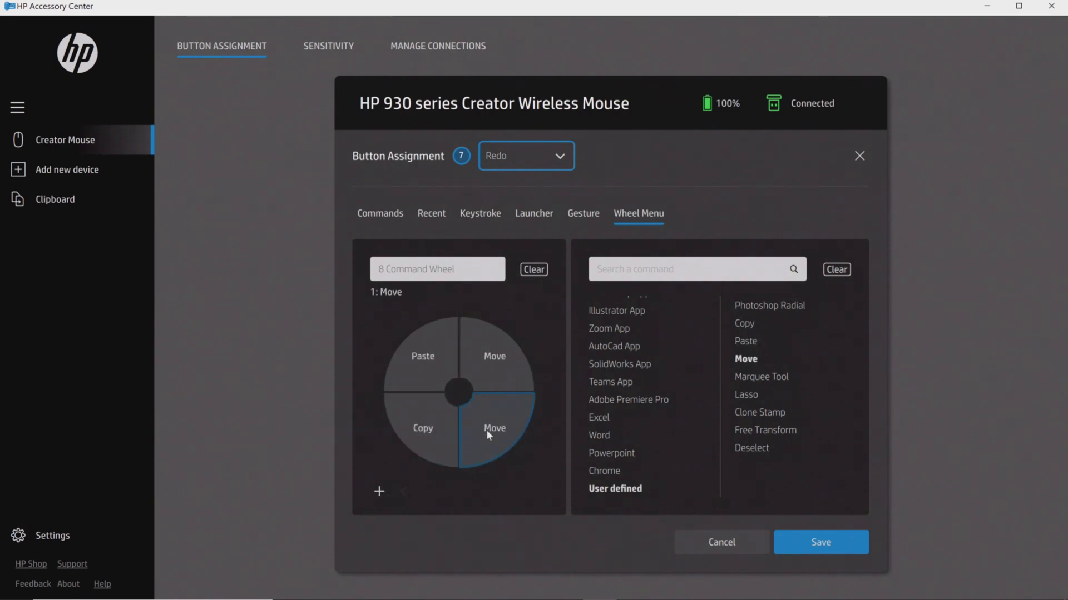
pyautogui.click(743, 377)
pyautogui.click(379, 491)
pyautogui.click(745, 394)
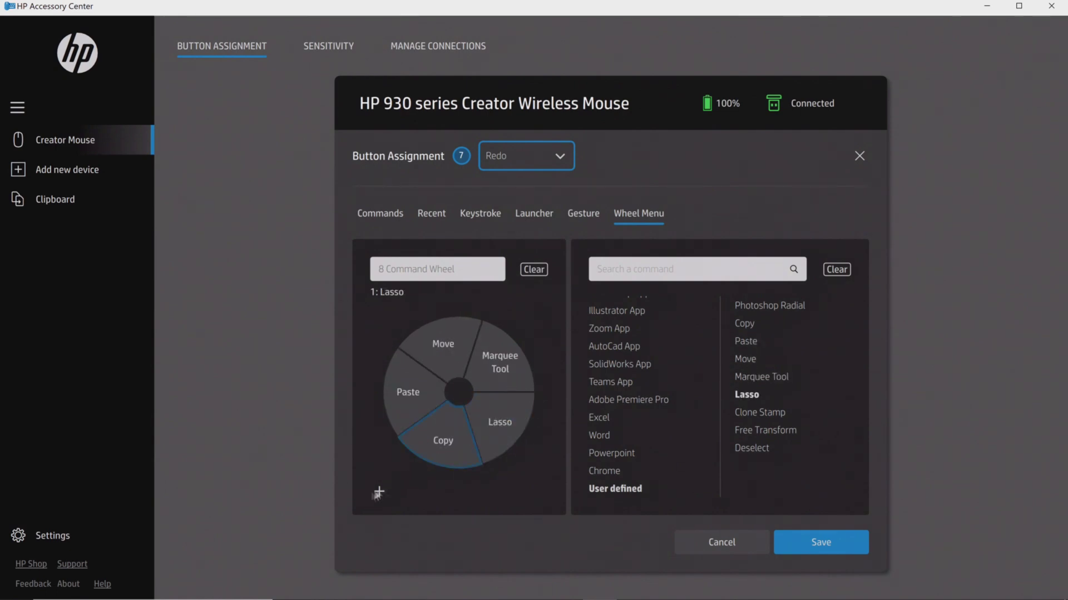
# - Add the last three wheel segments with Clone Stamp, Free Transform and Deselect, and save the command wheel
pyautogui.click(378, 491)
pyautogui.click(759, 413)
pyautogui.click(379, 492)
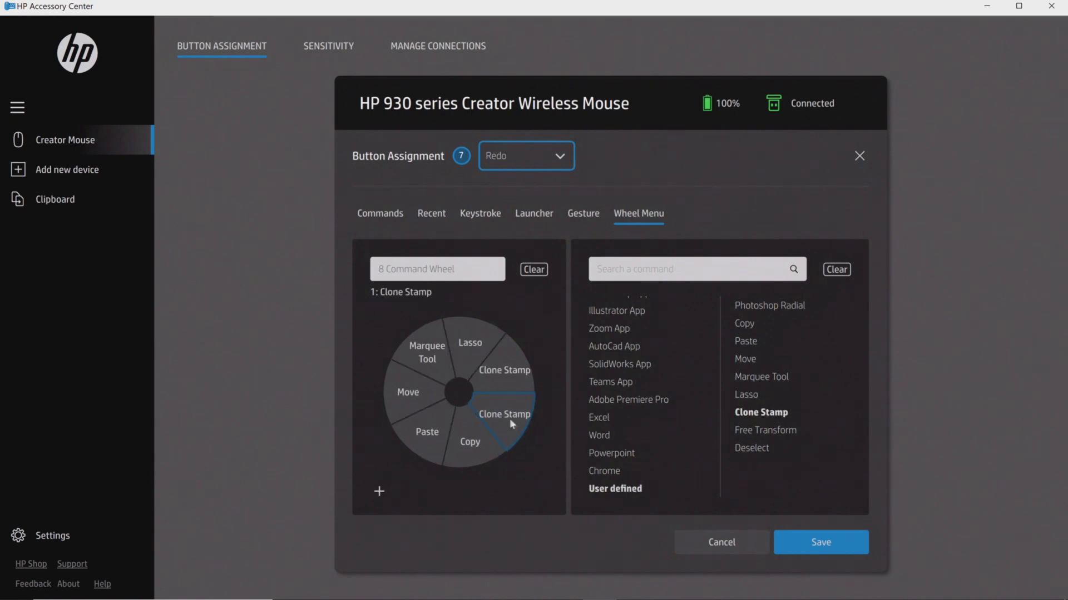
pyautogui.click(772, 430)
pyautogui.click(379, 491)
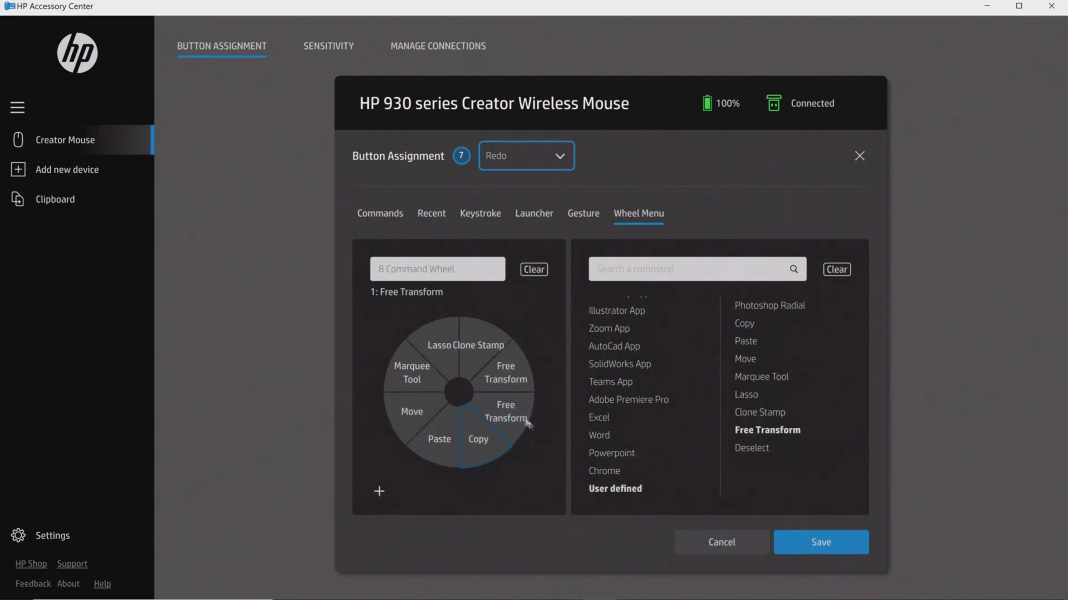
pyautogui.click(769, 448)
pyautogui.click(810, 544)
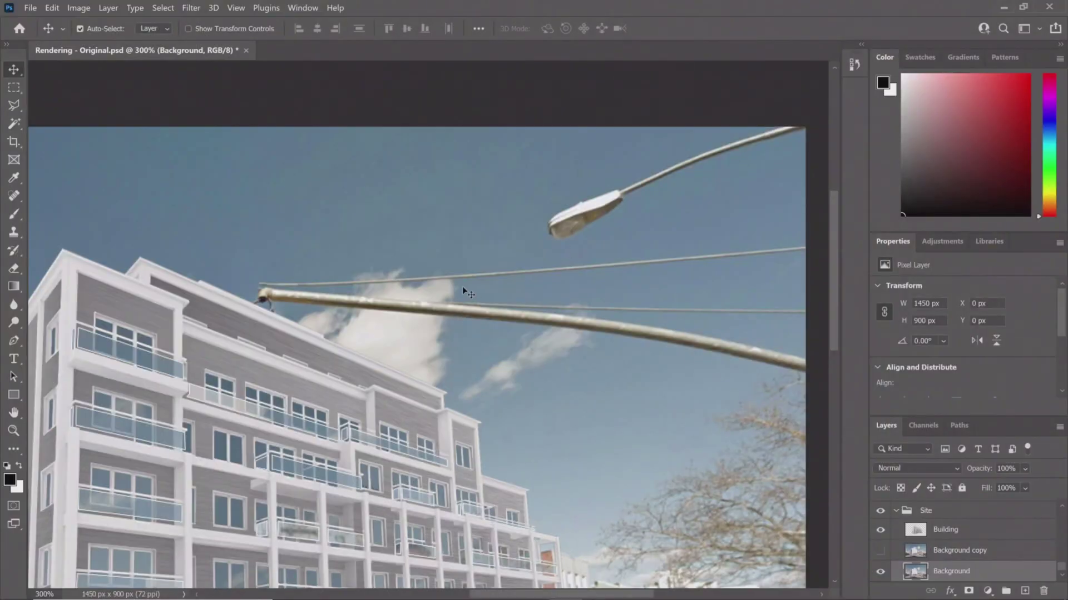
# - Switch to Photoshop and paint over the horizontal pole and wires in the sky with the Clone Stamp, sampling nearby sky
pyautogui.middleClick(466, 292)
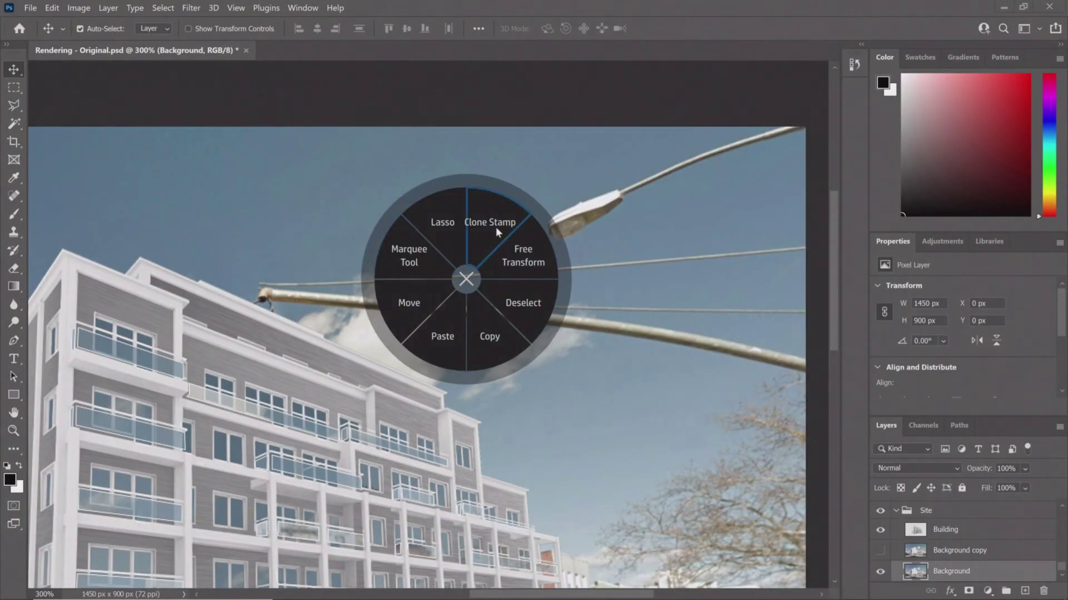
pyautogui.click(489, 103)
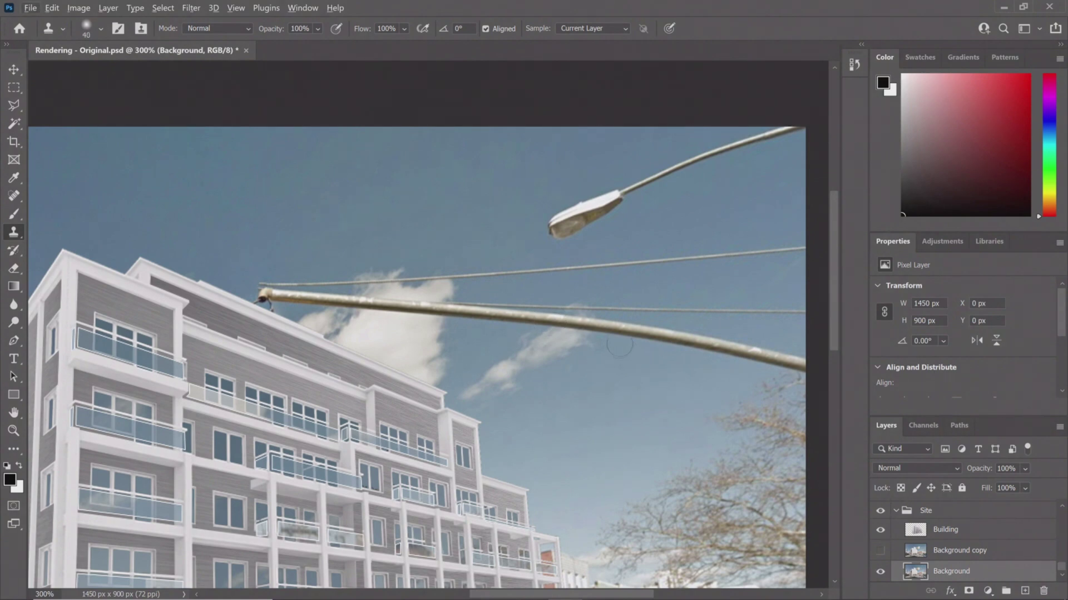
pyautogui.keyDown('alt'); pyautogui.click(646, 367); pyautogui.keyUp('alt')
pyautogui.moveTo(659, 335)
pyautogui.mouseDown()
pyautogui.moveTo(687, 339)
pyautogui.moveTo(640, 332)
pyautogui.moveTo(697, 342)
pyautogui.mouseUp()
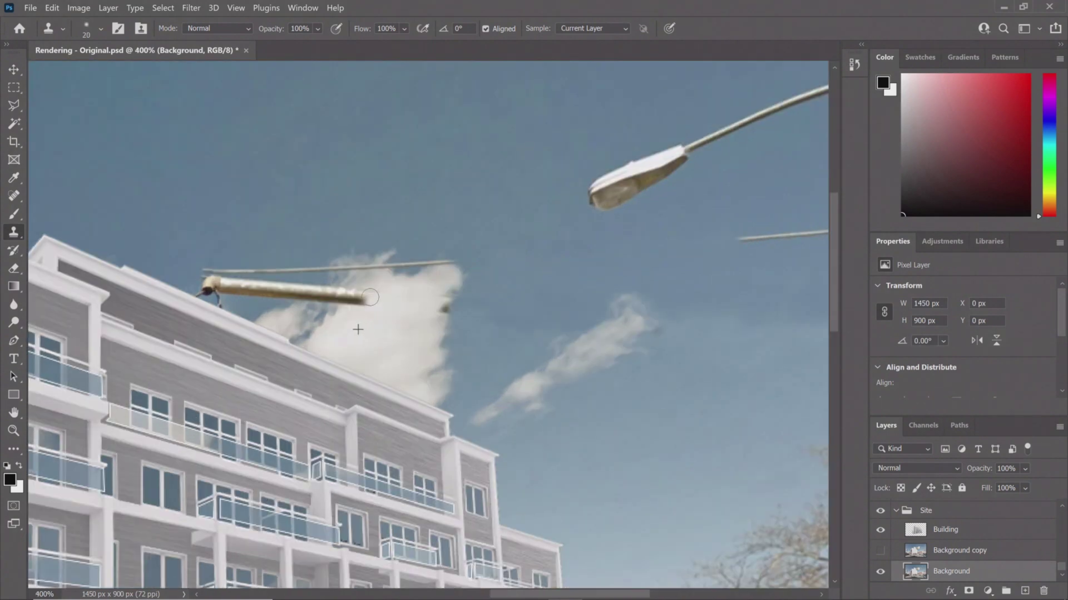
pyautogui.moveTo(364, 303)
pyautogui.mouseDown()
pyautogui.moveTo(395, 322)
pyautogui.moveTo(349, 300)
pyautogui.moveTo(359, 294)
pyautogui.moveTo(332, 314)
pyautogui.mouseUp()
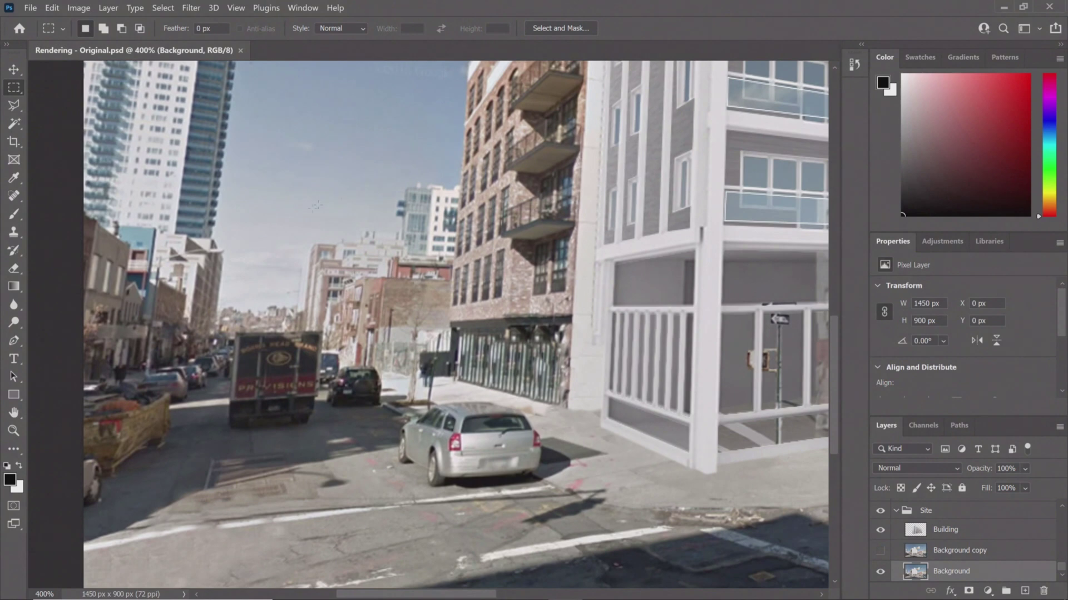
# - Select a rectangle of about 121 × 236 px over the buildings on the street's far left, and copy and paste it as a new layer
pyautogui.middleClick(246, 312)
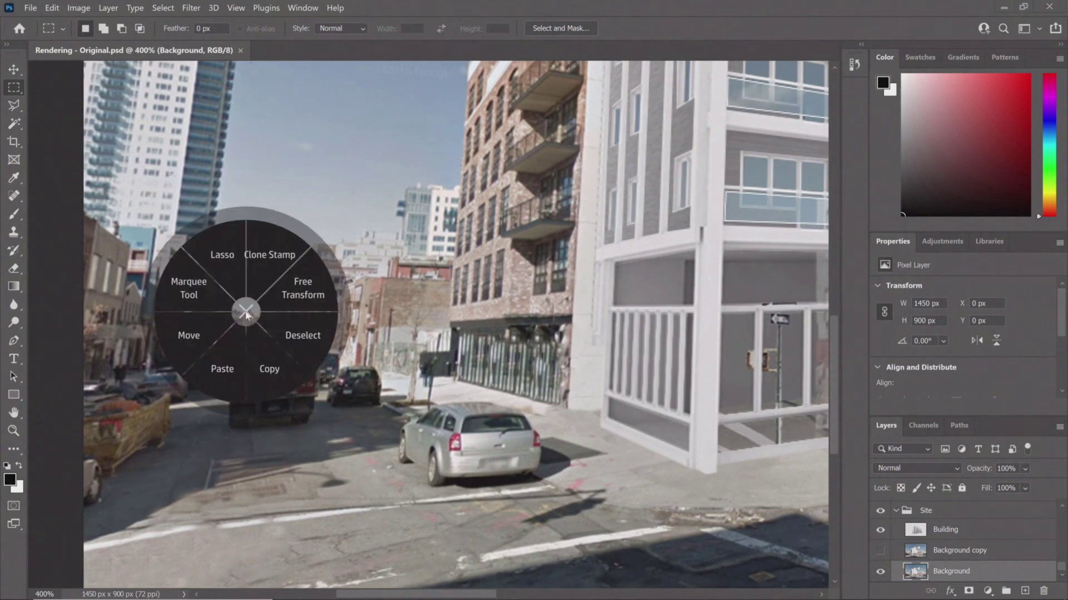
pyautogui.click(200, 287)
pyautogui.moveTo(92, 174); pyautogui.dragTo(226, 435)
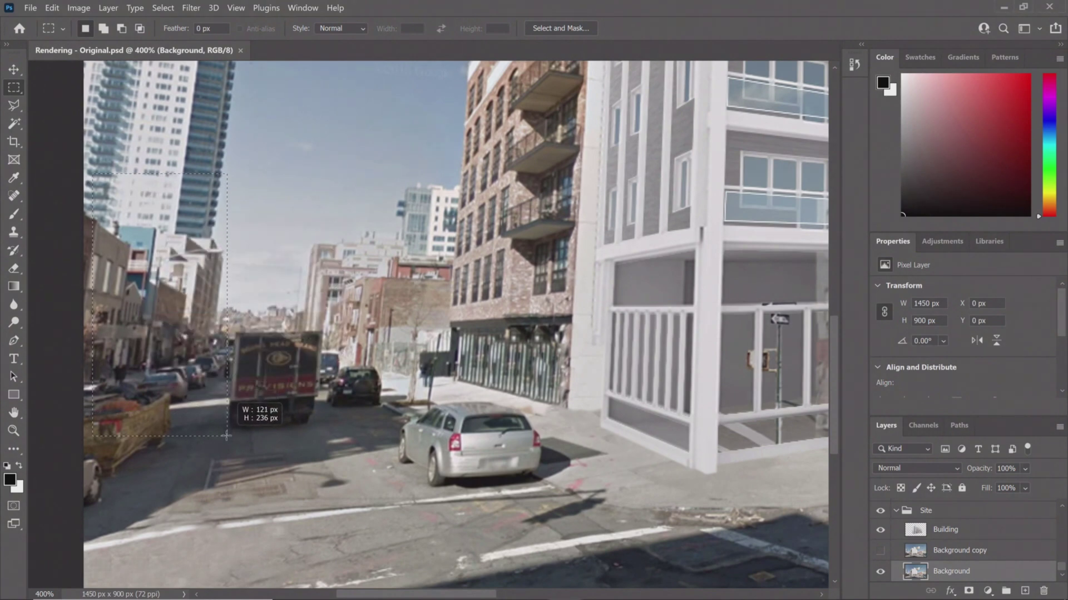
pyautogui.middleClick(286, 245)
pyautogui.click(308, 313)
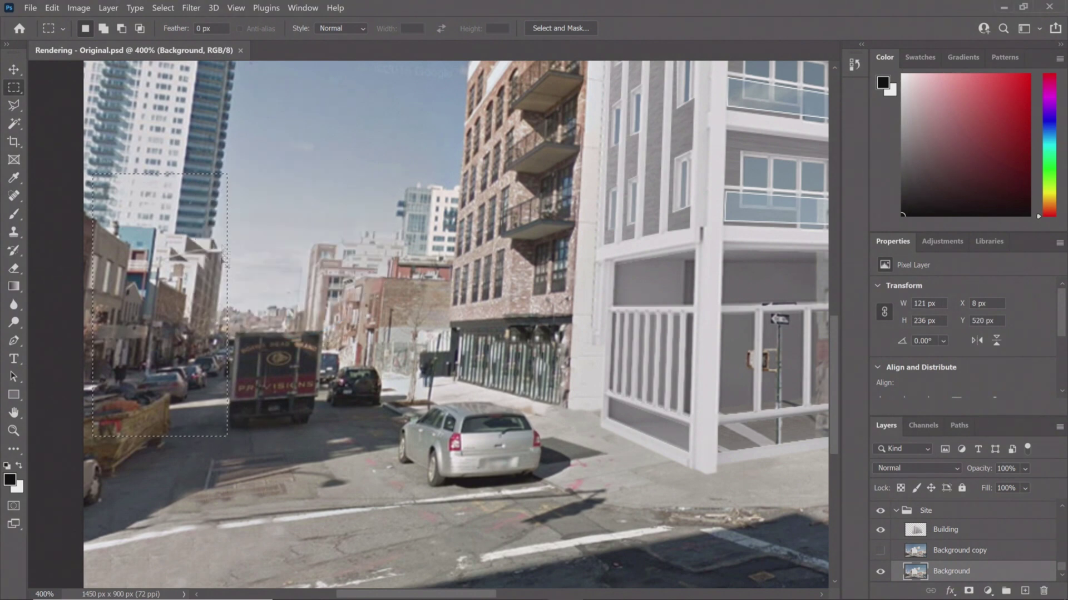
pyautogui.middleClick(287, 213)
pyautogui.click(226, 303)
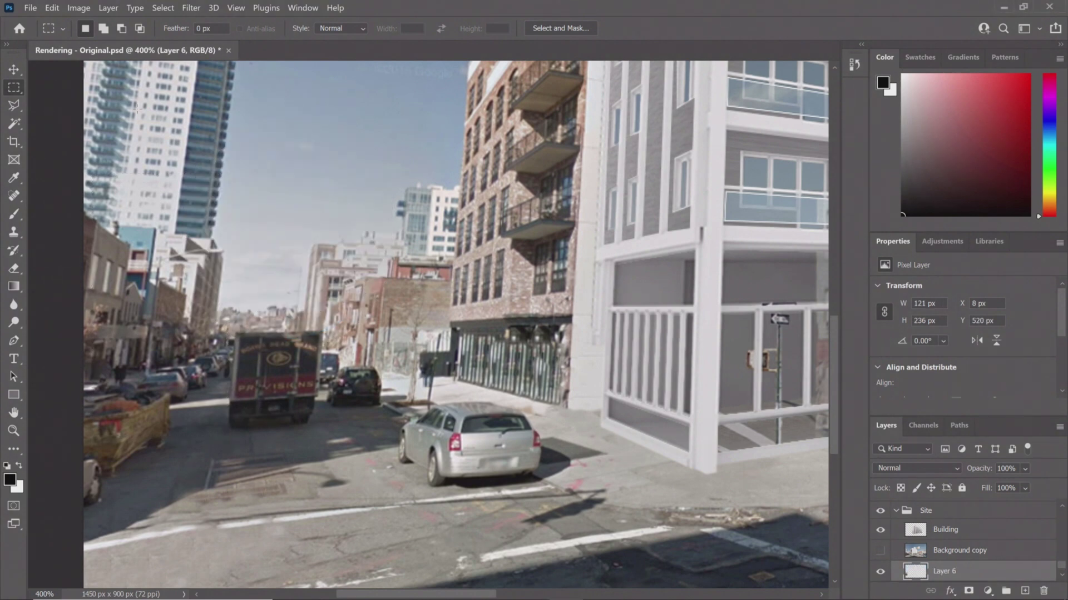
# - Move the pasted street piece over the silver car to about X 255 px, Y 523 px, and raise its layer above Building
pyautogui.middleClick(232, 216)
pyautogui.click(150, 224)
pyautogui.moveTo(209, 256); pyautogui.dragTo(503, 444)
pyautogui.hotkey('ctrl', ']')
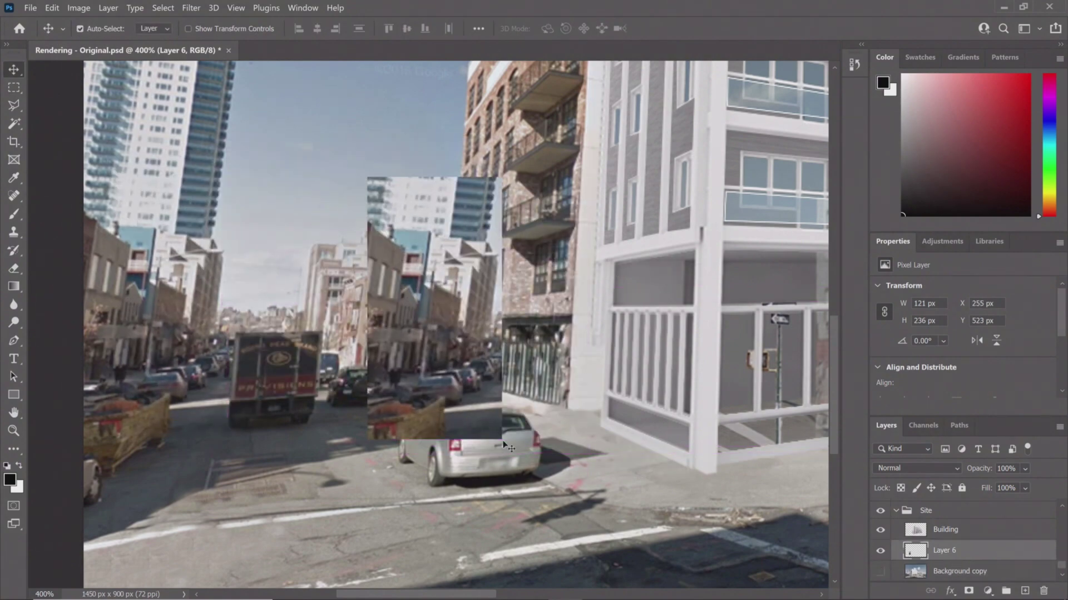
pyautogui.hotkey('ctrl', ']')
# - Mirror, rotate and scale the street piece over the corner storefront window to about 136 × 215 px, and lower its opacity to 43%
pyautogui.hotkey('ctrl', 't')
pyautogui.moveTo(395, 322); pyautogui.dragTo(703, 321)
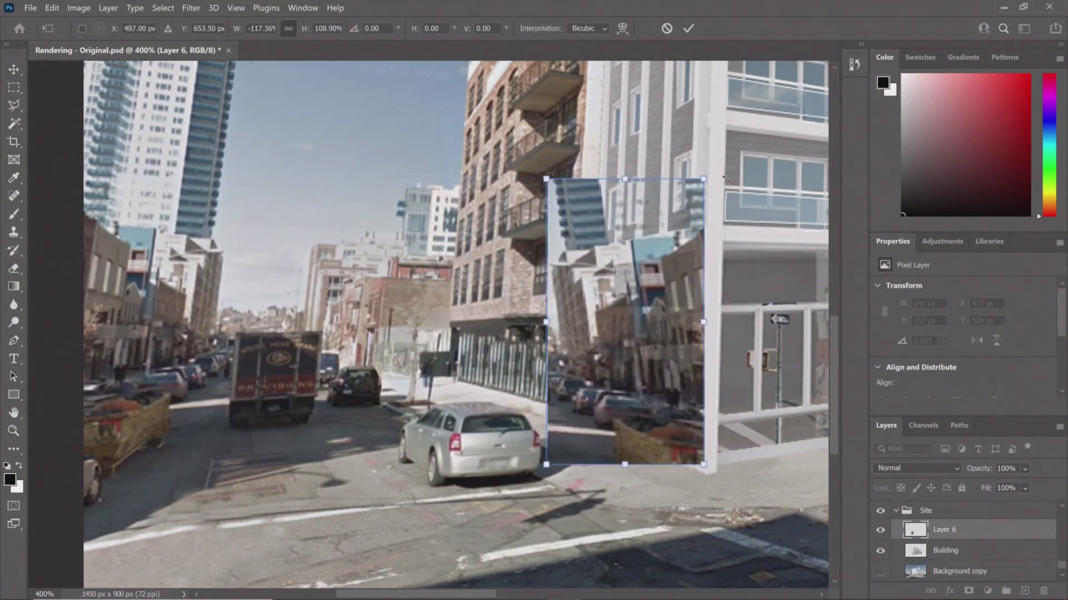
pyautogui.moveTo(724, 177); pyautogui.dragTo(747, 197)
pyautogui.moveTo(642, 365); pyautogui.dragTo(676, 388)
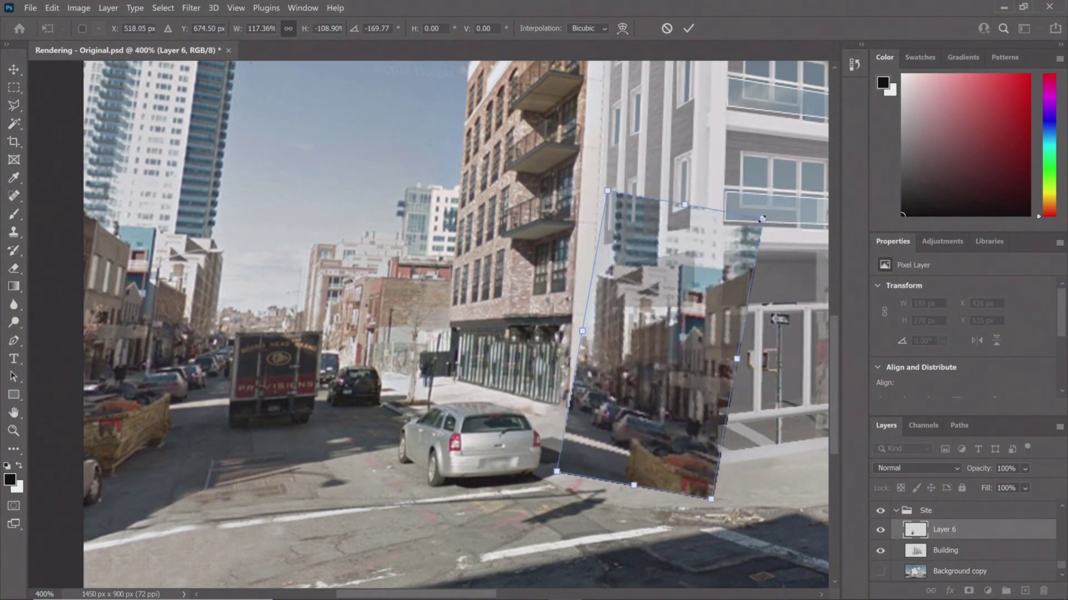
pyautogui.moveTo(762, 219); pyautogui.dragTo(723, 264)
pyautogui.moveTo(634, 250); pyautogui.dragTo(680, 311)
pyautogui.press('Return')
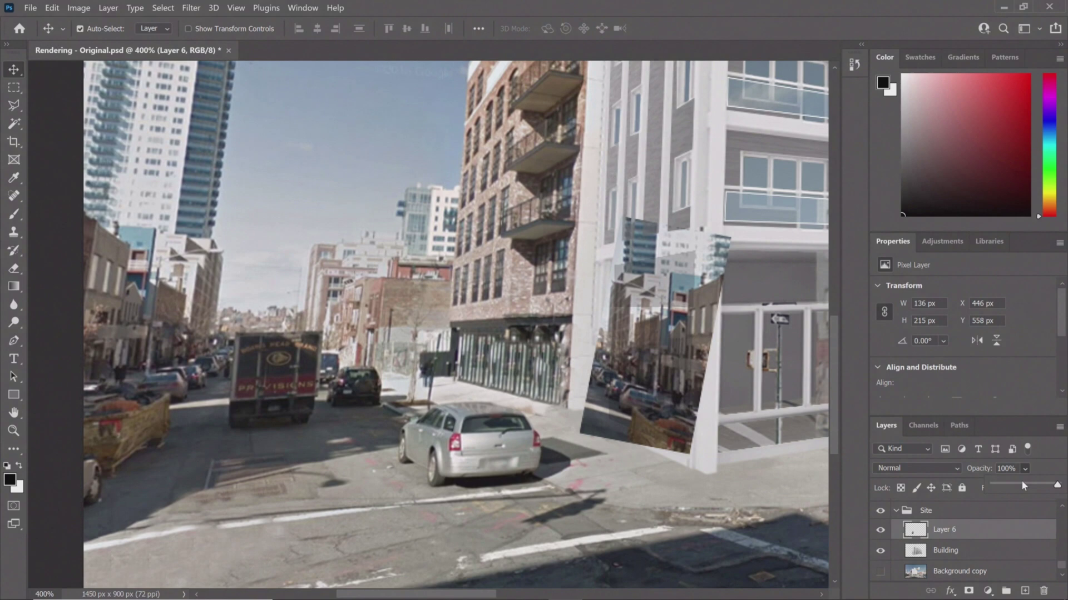
pyautogui.click(1022, 483)
pyautogui.click(1058, 470)
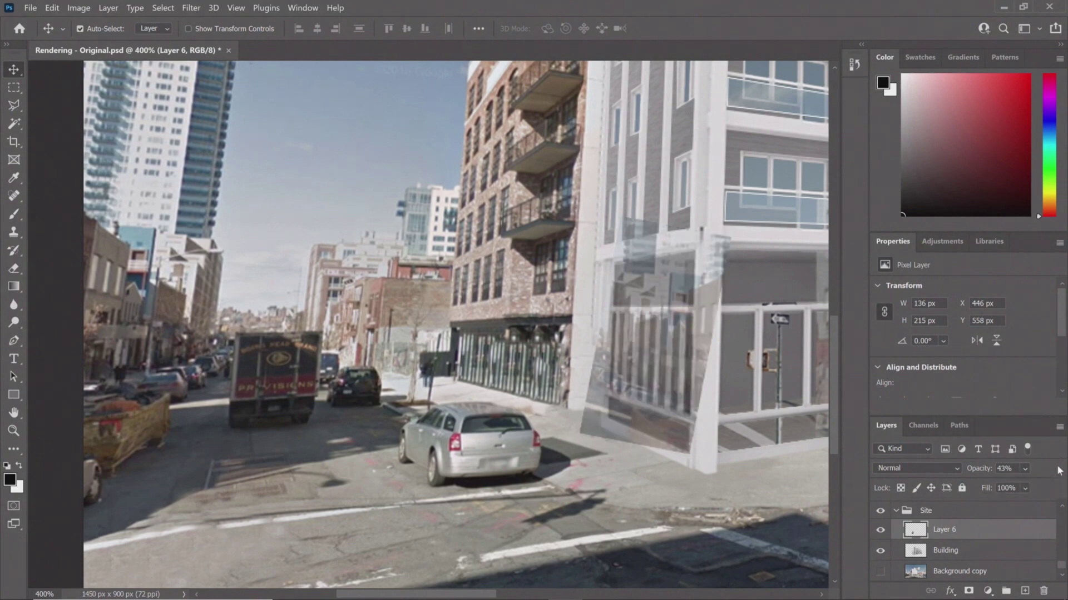
# - Outline the corner storefront's whole window opening, about 79 × 183 px, with the Polygonal Lasso
pyautogui.middleClick(610, 339)
pyautogui.click(572, 319)
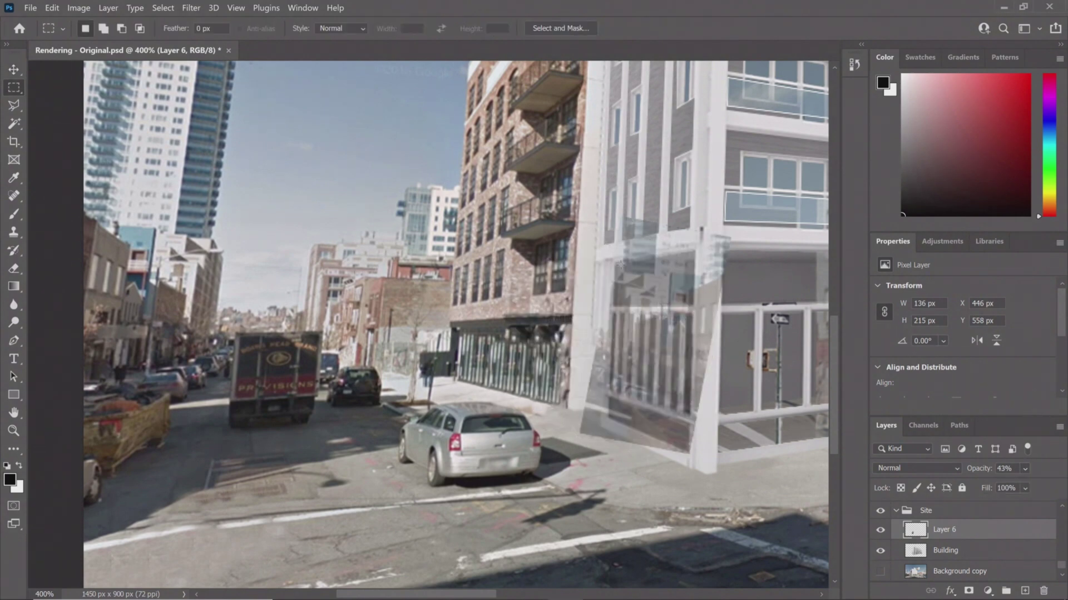
pyautogui.hotkey('ctrl', '+')
pyautogui.hotkey('ctrl', '+')
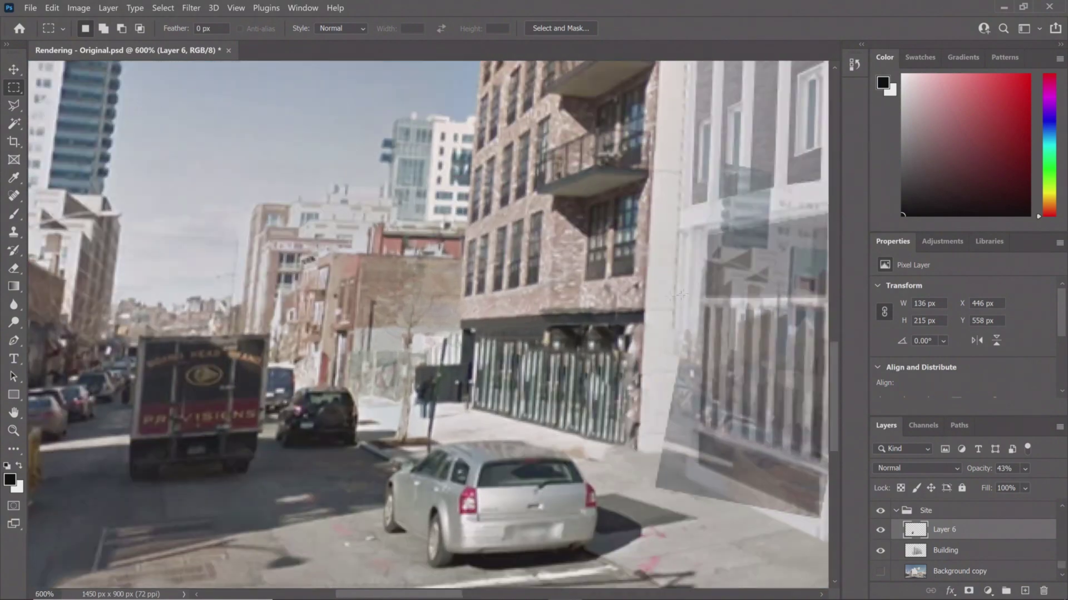
pyautogui.moveTo(672, 272); pyautogui.dragTo(455, 258)
pyautogui.middleClick(519, 234)
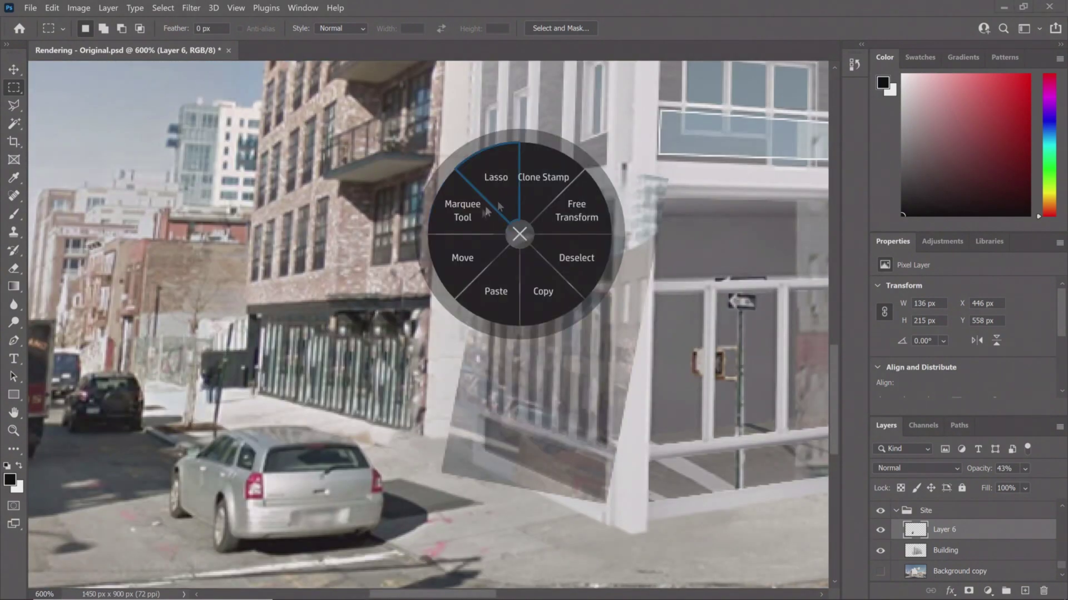
pyautogui.click(461, 220)
pyautogui.middleClick(487, 209)
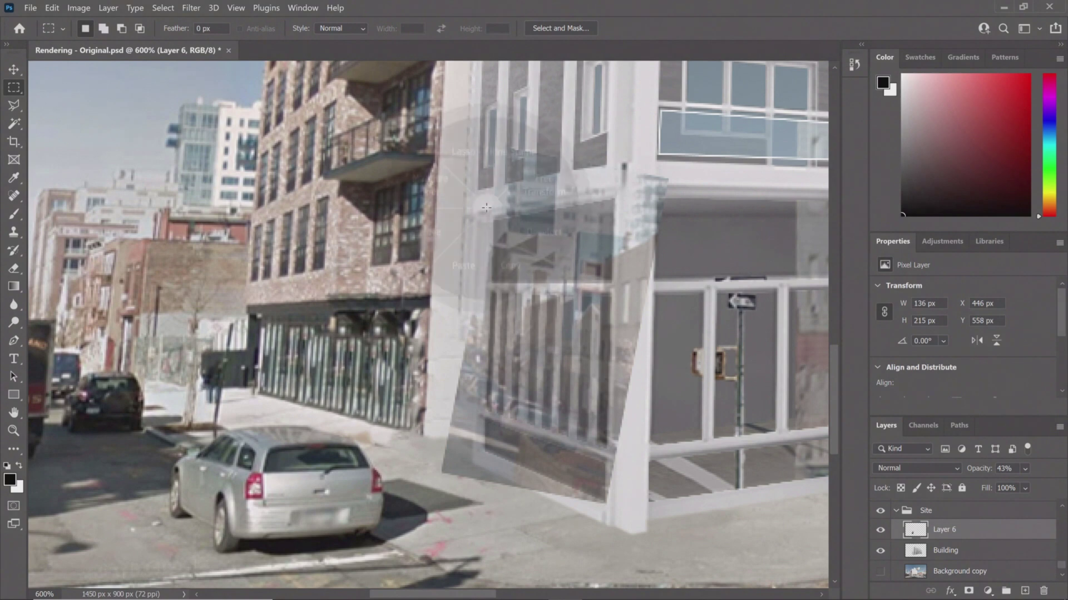
pyautogui.click(458, 158)
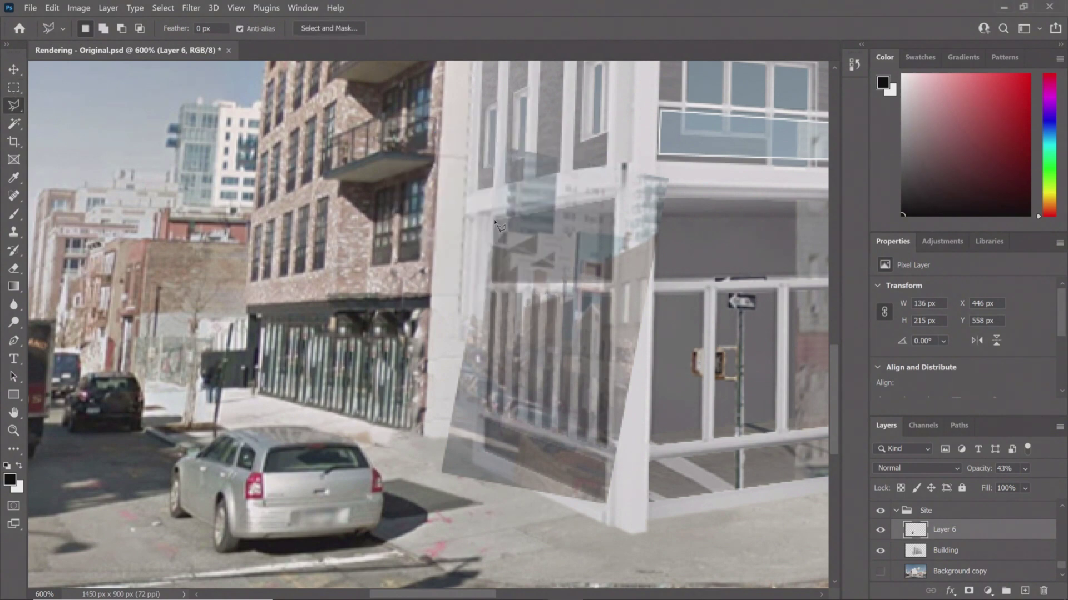
pyautogui.click(615, 202)
pyautogui.click(606, 501)
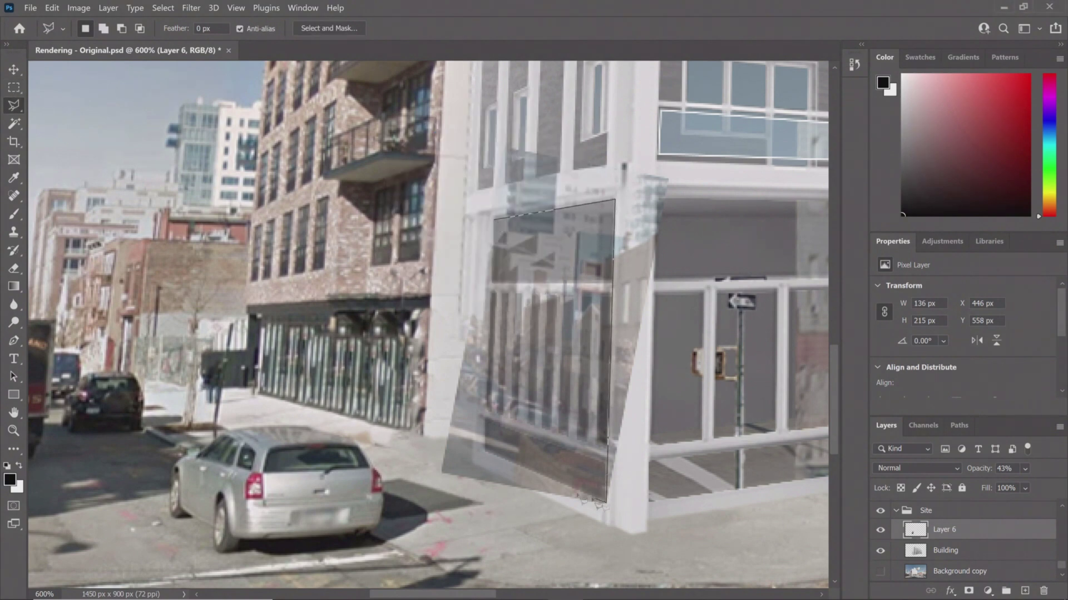
pyautogui.click(487, 453)
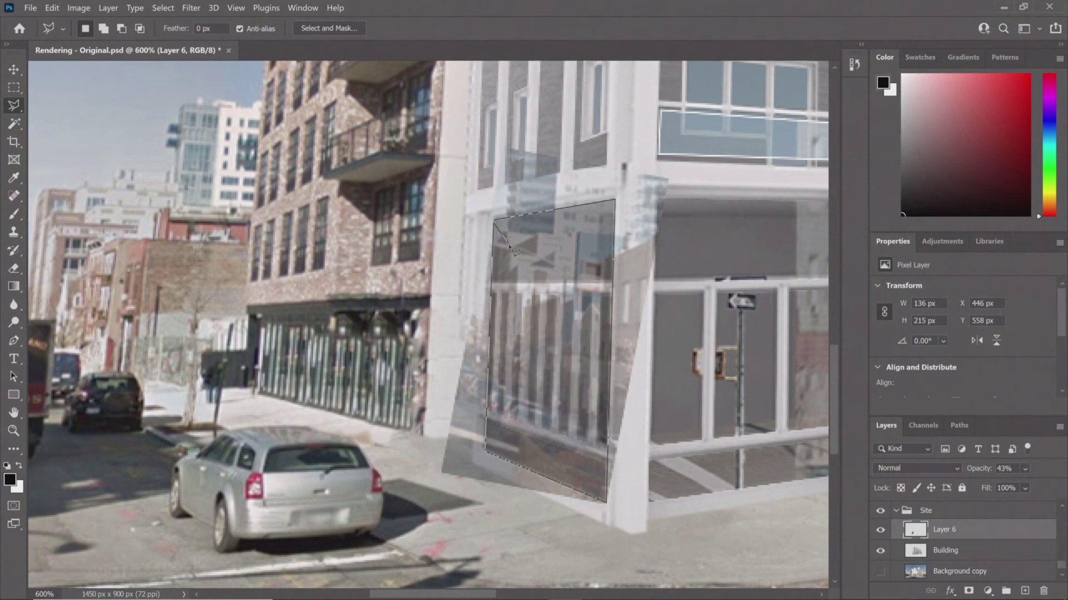
pyautogui.click(498, 226)
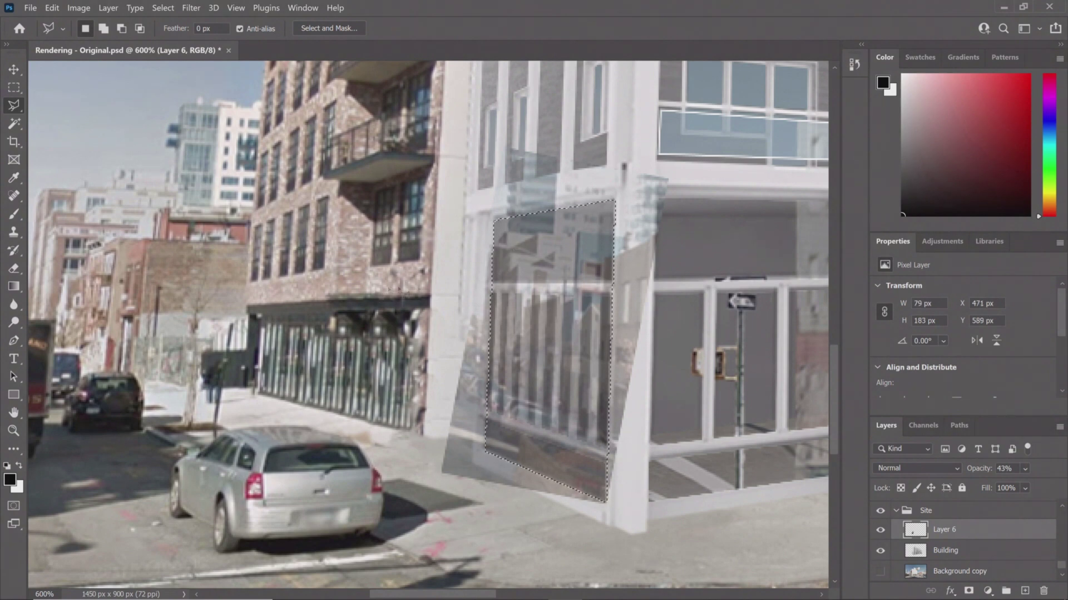
# - Subtract the window's rails and vertical bars from the selection, trim the street piece to the remaining glass panes and deselect
pyautogui.keyDown('alt'); pyautogui.click(488, 283); pyautogui.keyUp('alt')
pyautogui.keyDown('alt'); pyautogui.click(637, 283); pyautogui.keyUp('alt')
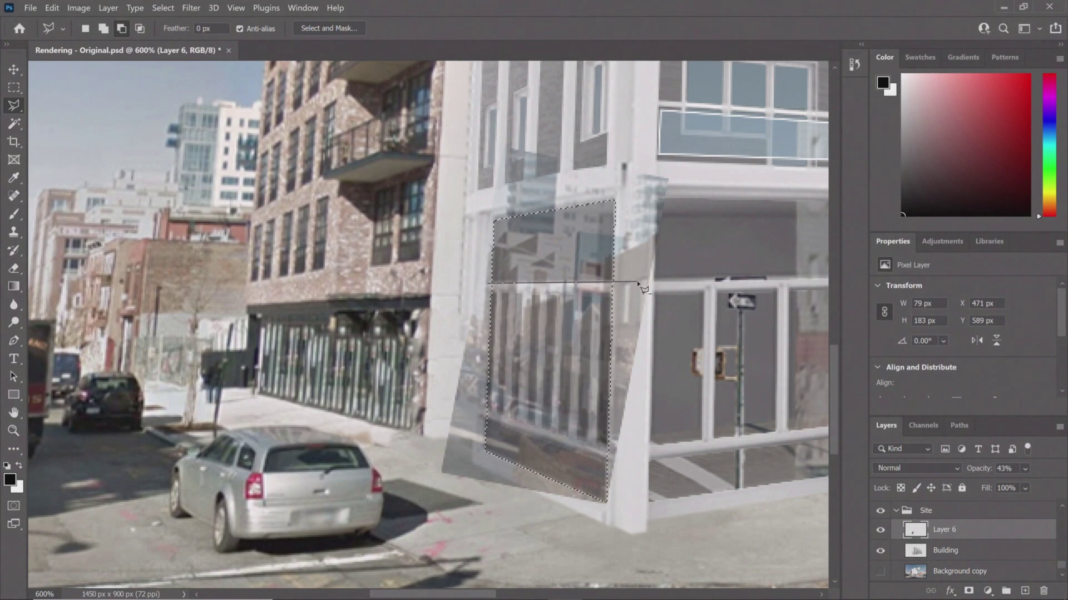
pyautogui.click(616, 294)
pyautogui.click(478, 296)
pyautogui.click(487, 283)
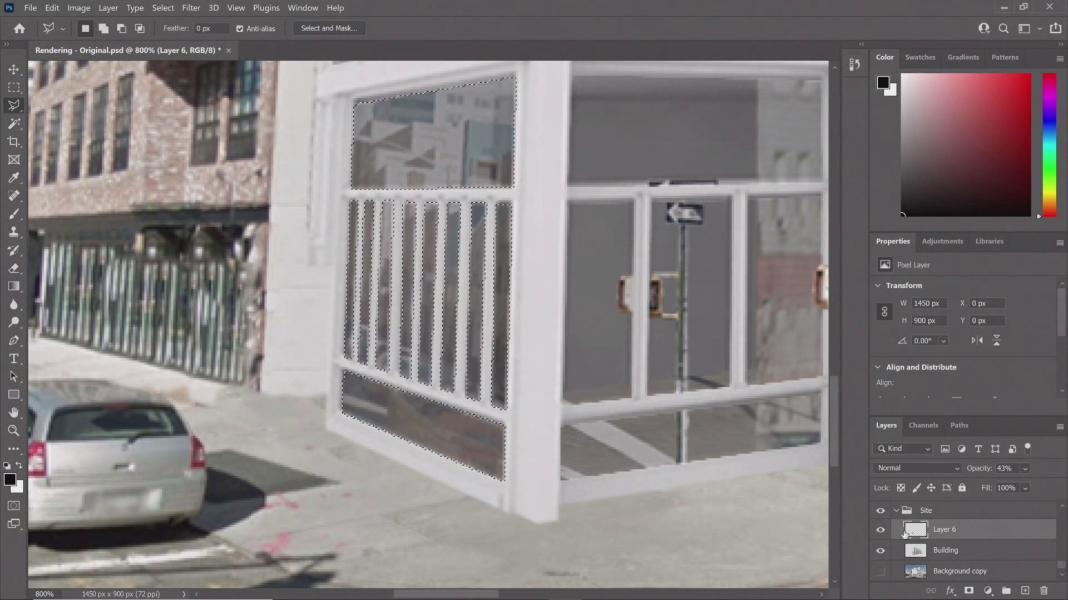
pyautogui.click(913, 425)
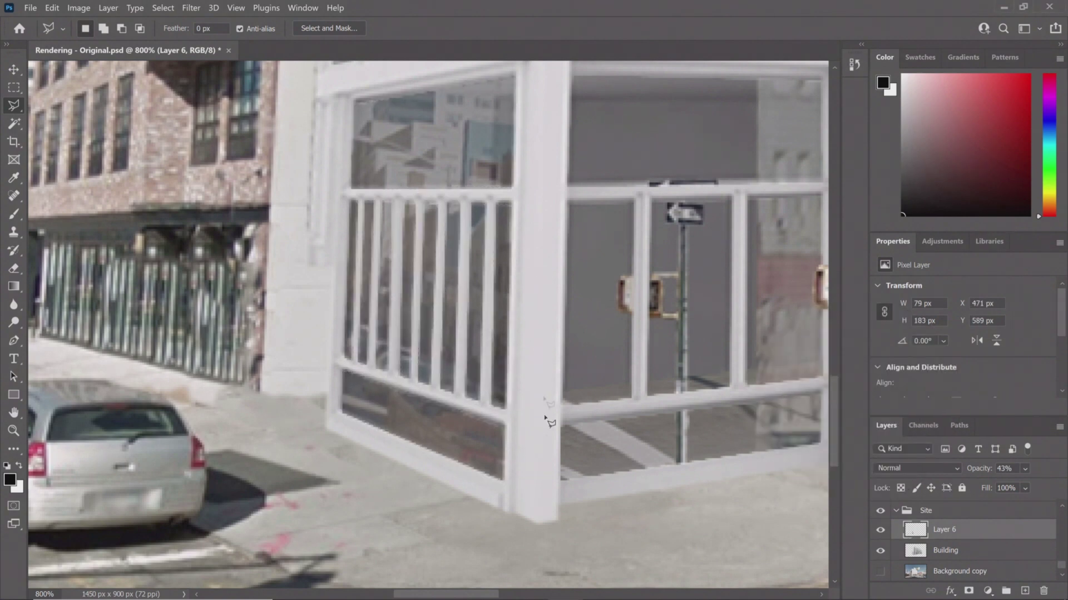
# - Set the street reflection layer's opacity to 50%
pyautogui.click(1024, 468)
pyautogui.moveTo(995, 485); pyautogui.dragTo(1000, 485)
pyautogui.scroll(-6, 325, 319)
pyautogui.scroll(4, 276, 384)
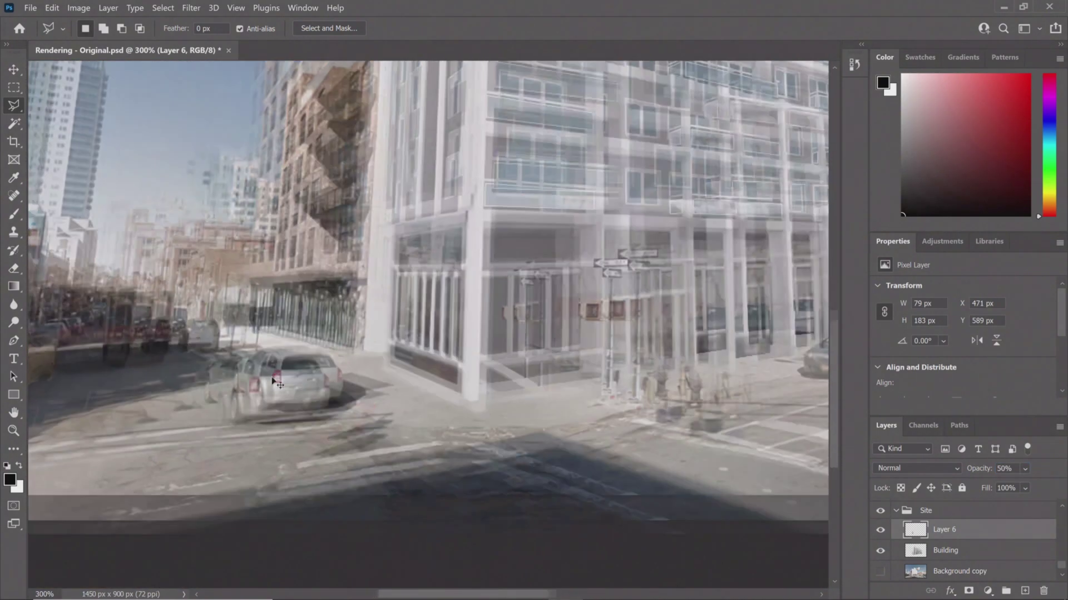
# - Select a rectangle of about 160 × 124 px around the silver car on the Background layer, and copy and paste it as a new layer
pyautogui.scroll(1, 276, 383)
pyautogui.middleClick(410, 356)
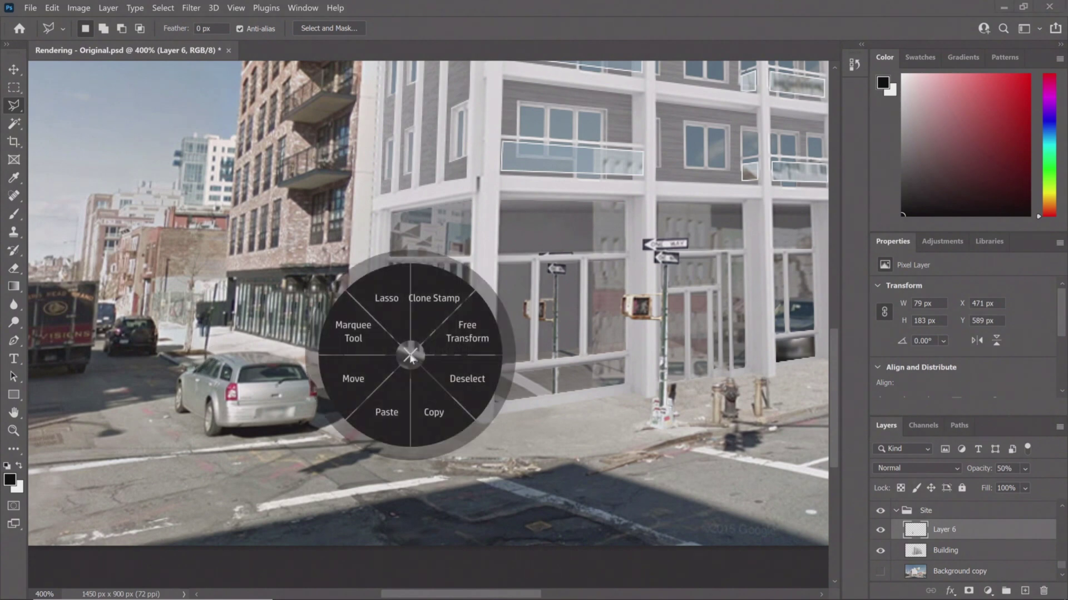
pyautogui.click(370, 340)
pyautogui.click(964, 573)
pyautogui.scroll(-1, 964, 573)
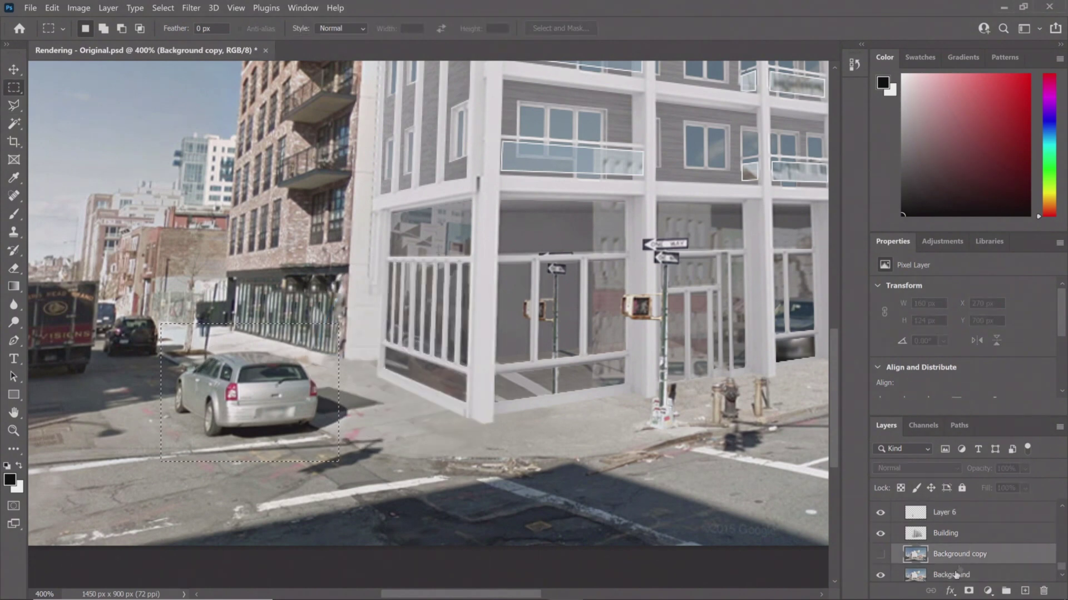
pyautogui.click(963, 571)
pyautogui.middleClick(312, 288)
pyautogui.click(342, 340)
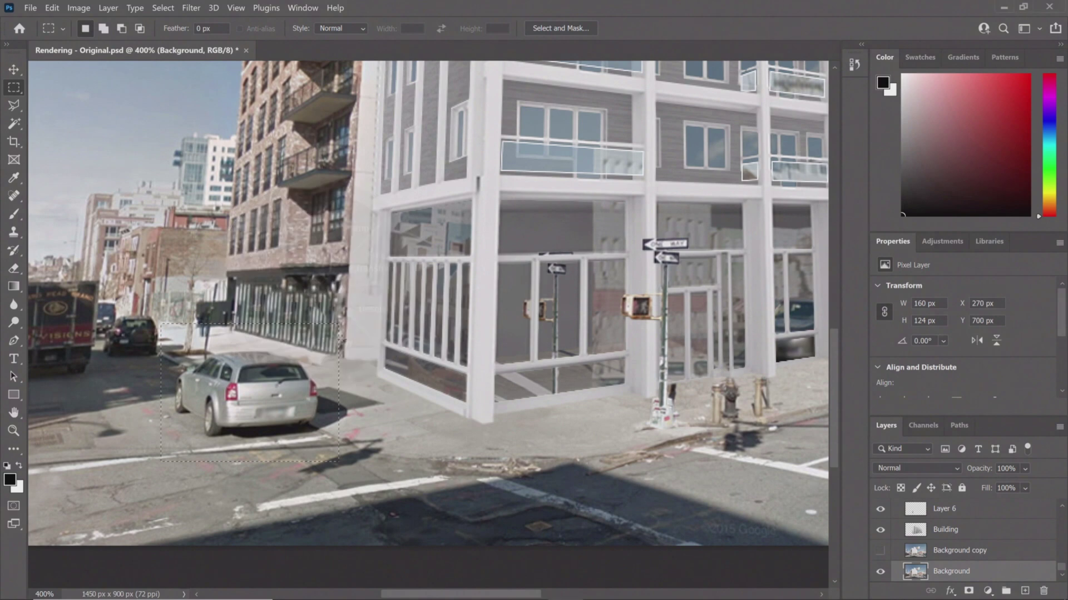
pyautogui.middleClick(307, 251)
pyautogui.click(299, 297)
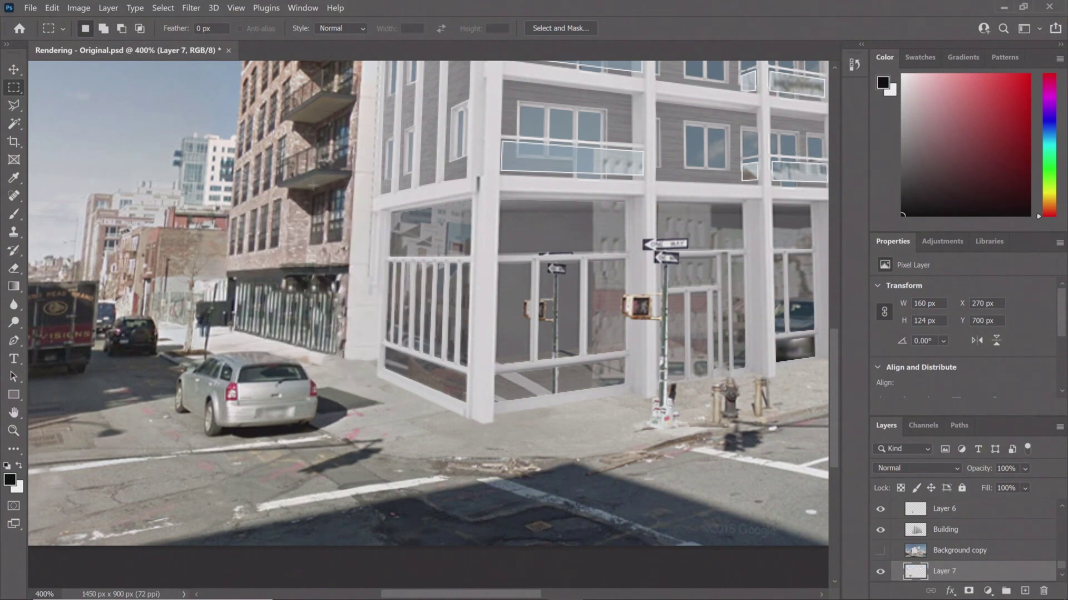
# - Move the pasted car piece straight up above the original silver car, to about X 274 px, Y 608 px
pyautogui.middleClick(315, 183)
pyautogui.click(255, 210)
pyautogui.moveTo(278, 383); pyautogui.dragTo(281, 277)
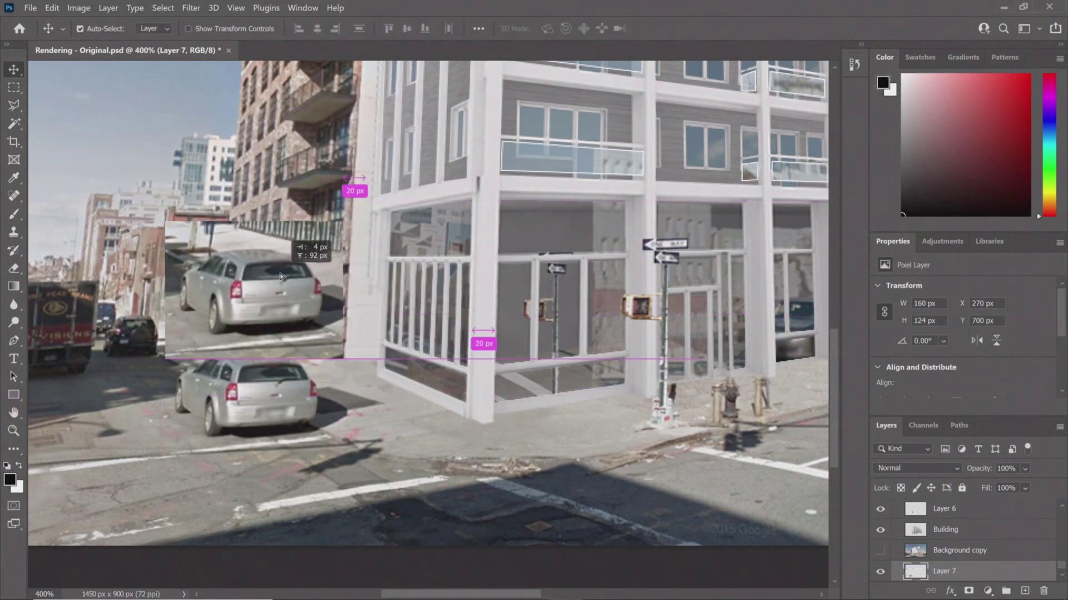
pyautogui.hotkey('ctrl', 't')
pyautogui.scroll(2, 281, 276)
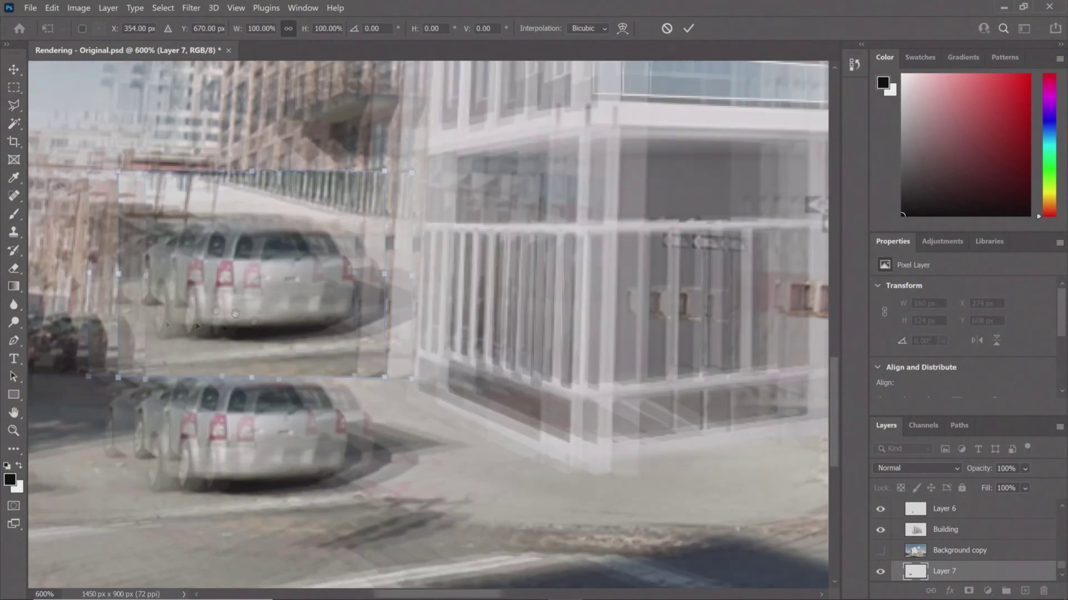
pyautogui.press('Return')
# - Trace the pasted car with the Polygonal Lasso, remove its surroundings so only the car of about 129 × 78 px remains, and deselect
pyautogui.scroll(2, 300, 210)
pyautogui.middleClick(300, 210)
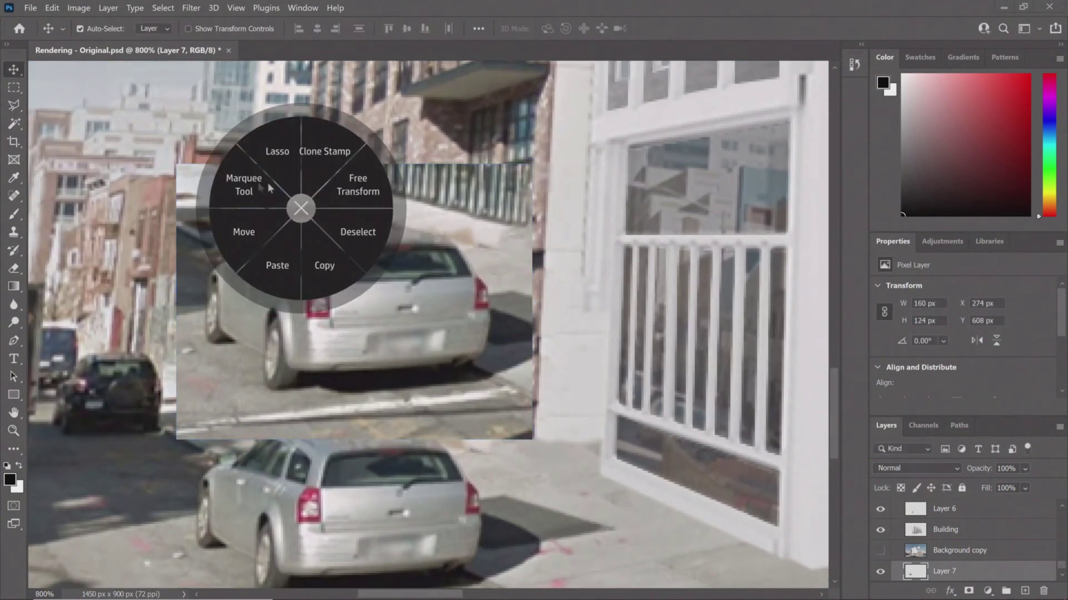
pyautogui.click(275, 158)
pyautogui.scroll(1, 152, 263)
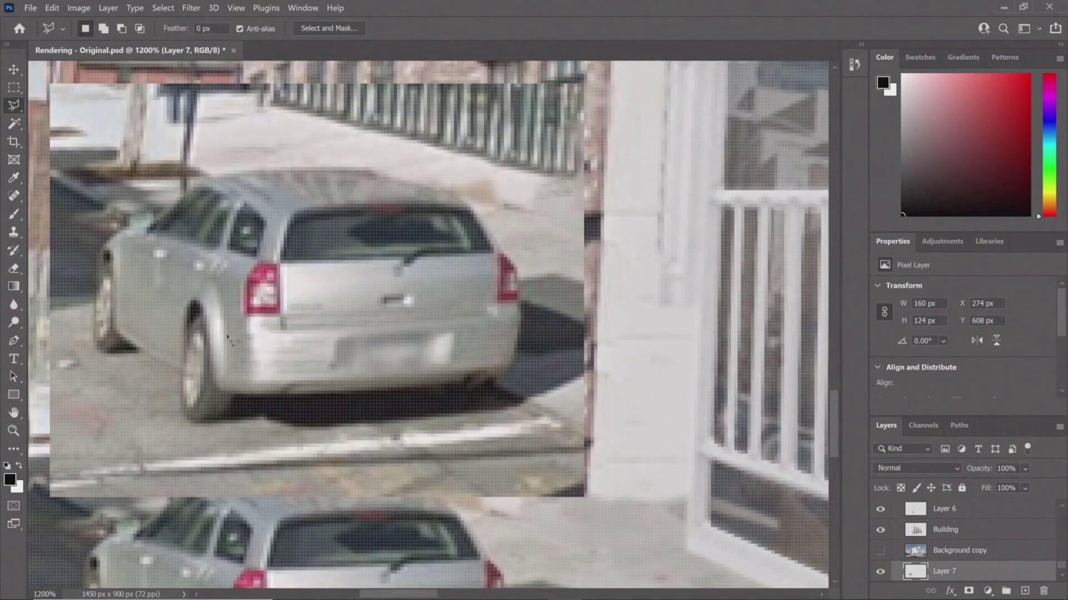
pyautogui.moveTo(128, 250); pyautogui.dragTo(284, 262)
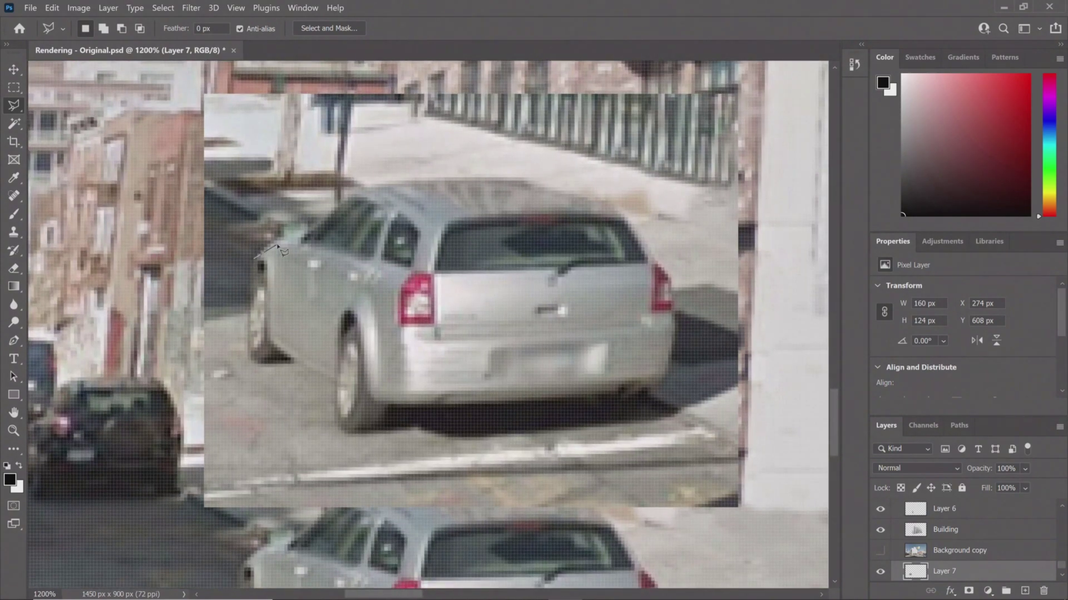
pyautogui.click(363, 190)
pyautogui.click(527, 182)
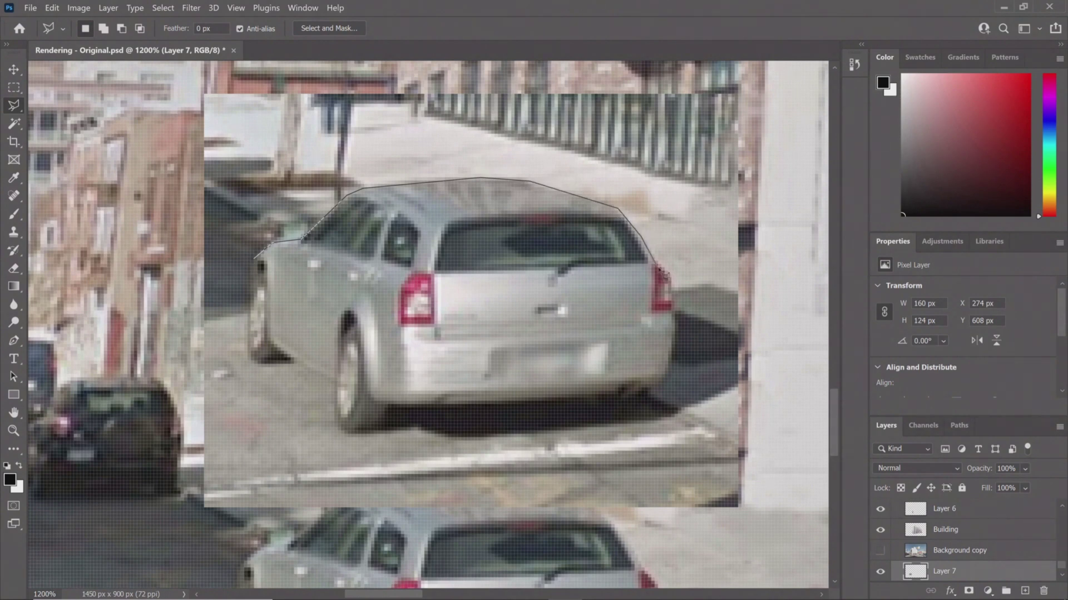
pyautogui.click(674, 340)
pyautogui.click(668, 371)
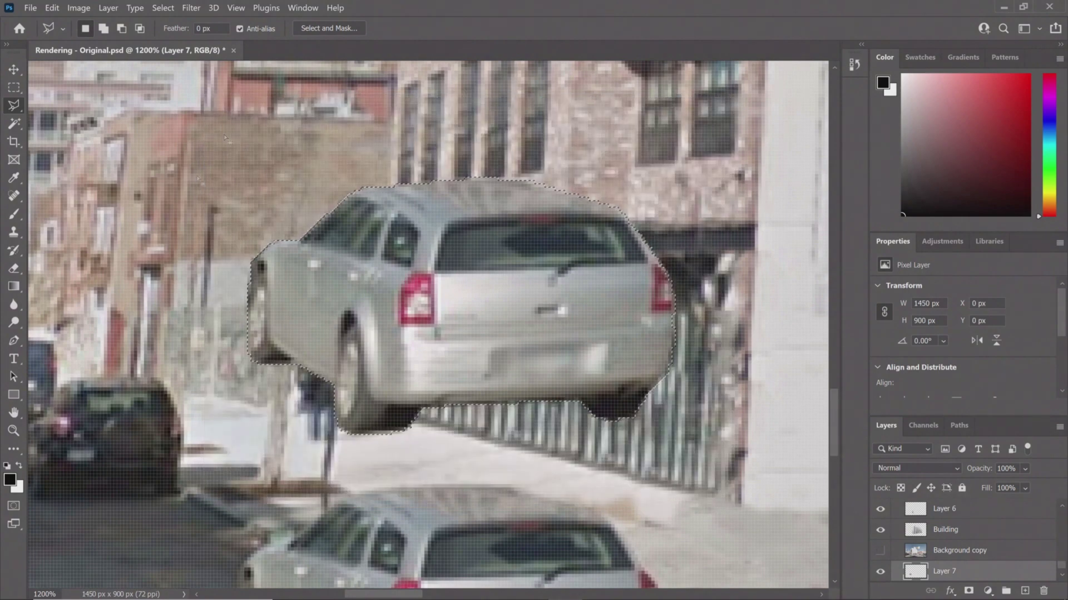
pyautogui.middleClick(423, 231)
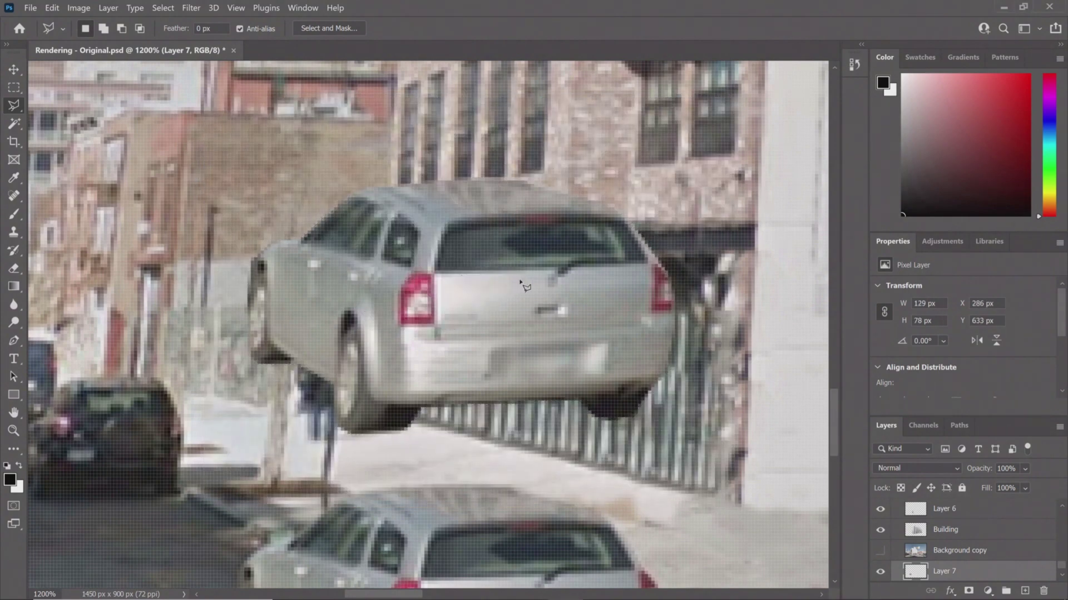
# - Move the cut-out car onto the corner storefront at about X 481 px, Y 694 px, and raise its layer to the top of the Site group
pyautogui.scroll(-2, 527, 271)
pyautogui.middleClick(511, 279)
pyautogui.click(453, 286)
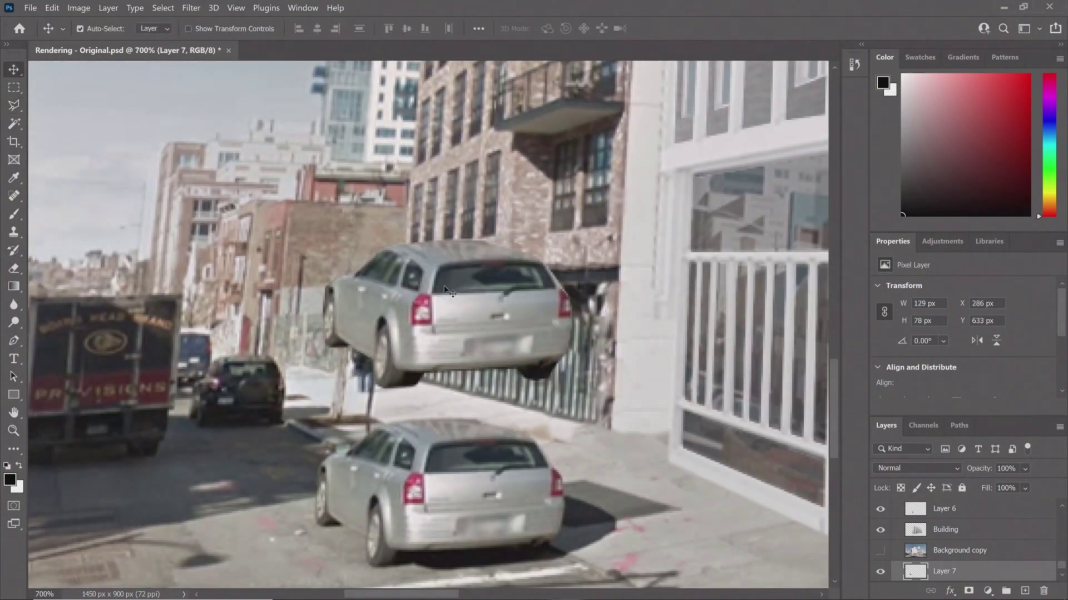
pyautogui.scroll(-2, 489, 283)
pyautogui.moveTo(491, 282); pyautogui.dragTo(697, 358)
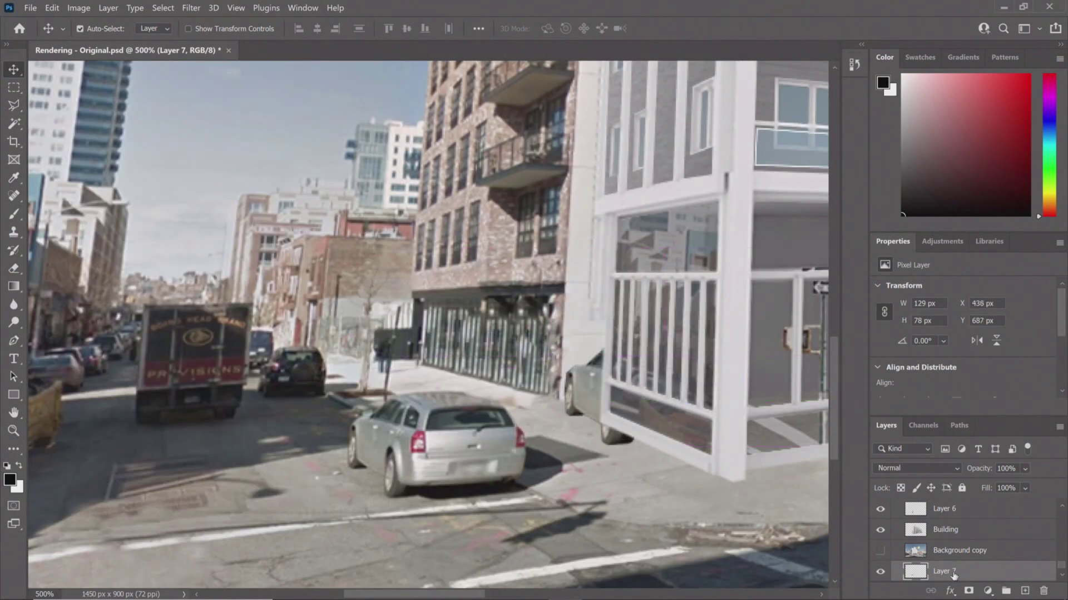
pyautogui.moveTo(948, 572); pyautogui.dragTo(962, 514)
pyautogui.click(952, 527)
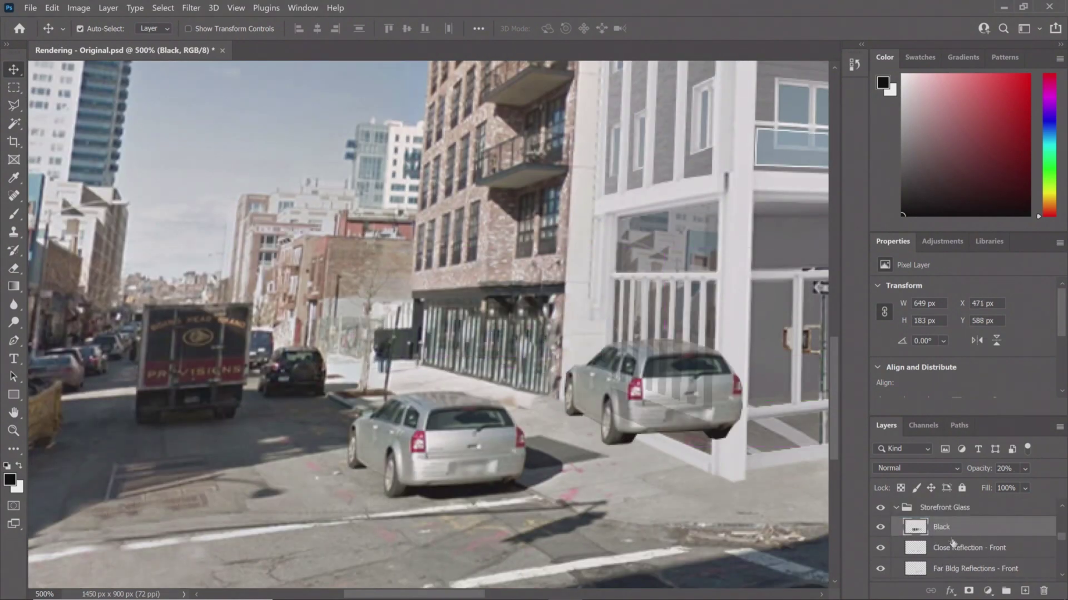
pyautogui.moveTo(573, 396); pyautogui.dragTo(635, 405)
# - Rotate the cut-out car by about -4.72° with Free Transform and shift it to about X 493 px, Y 687 px
pyautogui.middleClick(671, 357)
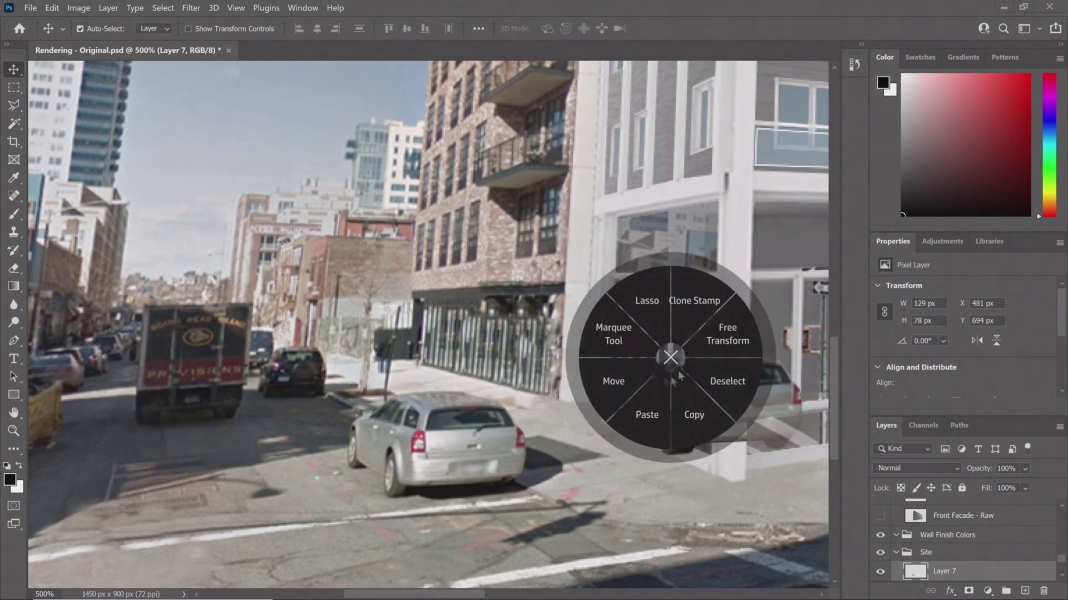
pyautogui.click(718, 326)
pyautogui.moveTo(810, 461); pyautogui.dragTo(821, 471)
pyautogui.moveTo(761, 415); pyautogui.dragTo(776, 405)
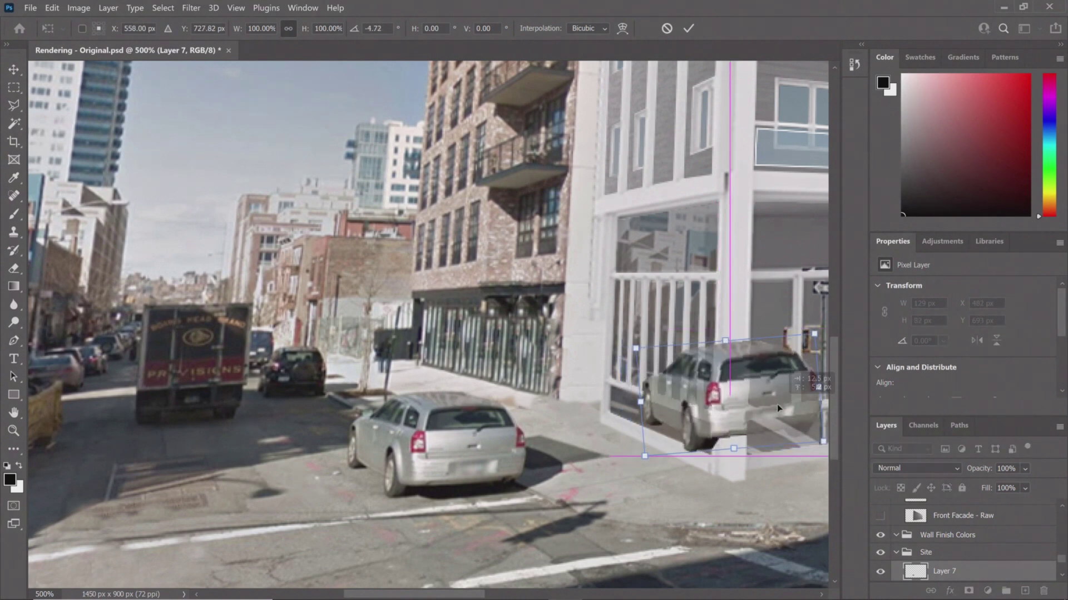
pyautogui.press('Return')
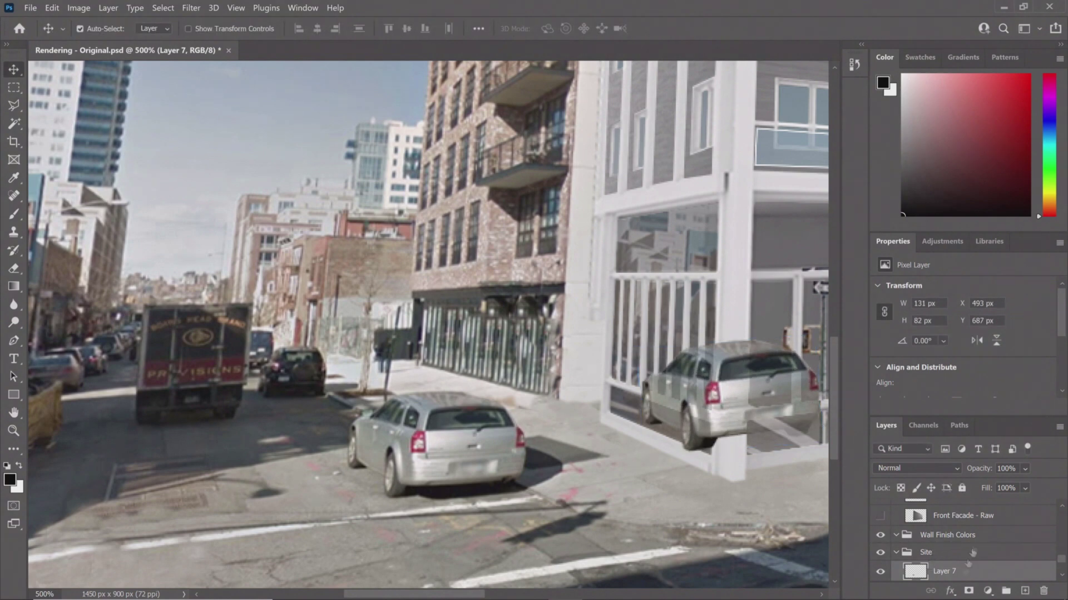
# - Using a Magic Wand selection of the area around the glass on Layer 6, delete the car parts on Layer 7 outside the glass and deselect
pyautogui.scroll(-2, 972, 552)
pyautogui.click(954, 558)
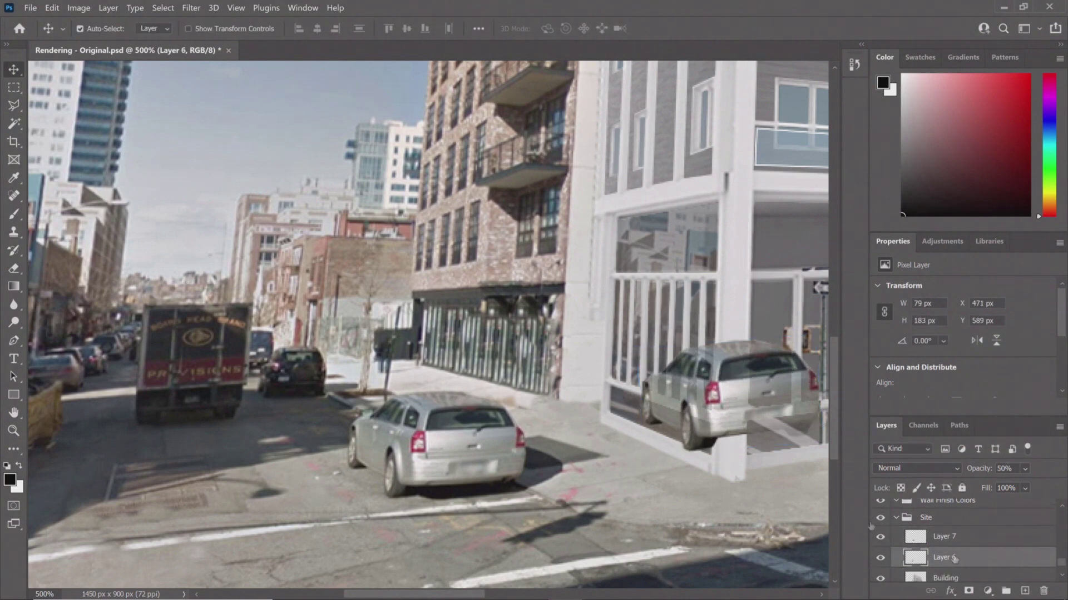
pyautogui.click(14, 124)
pyautogui.click(600, 359)
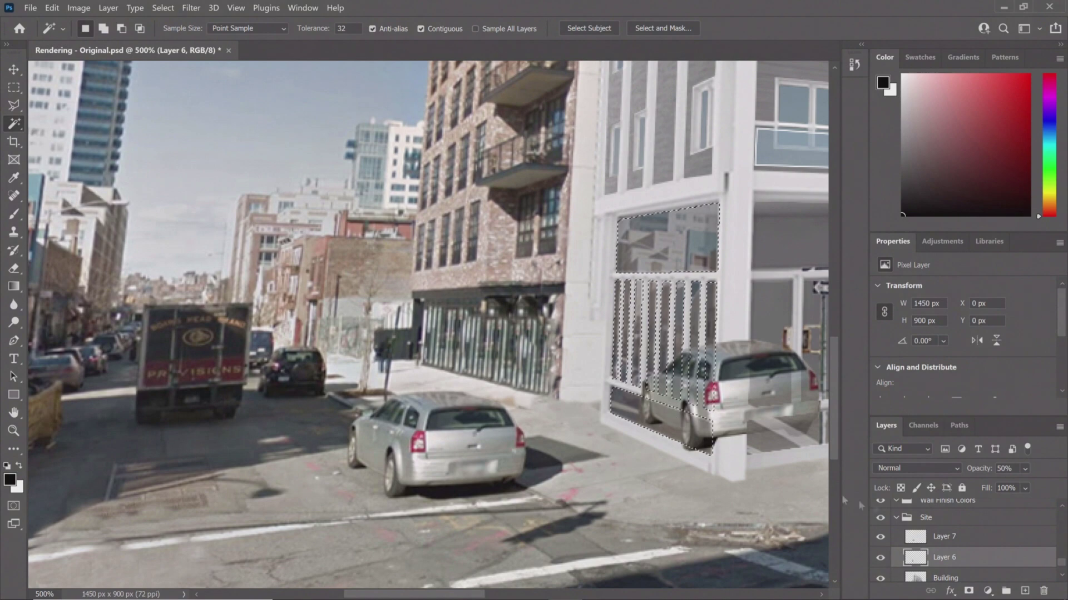
pyautogui.click(954, 538)
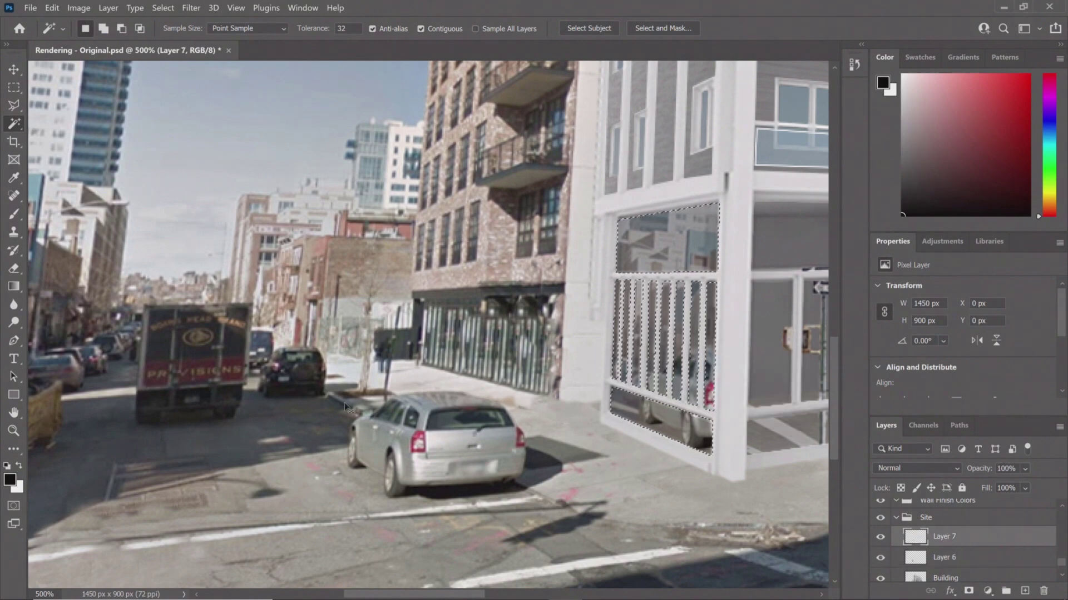
pyautogui.rightClick(432, 341)
pyautogui.click(494, 382)
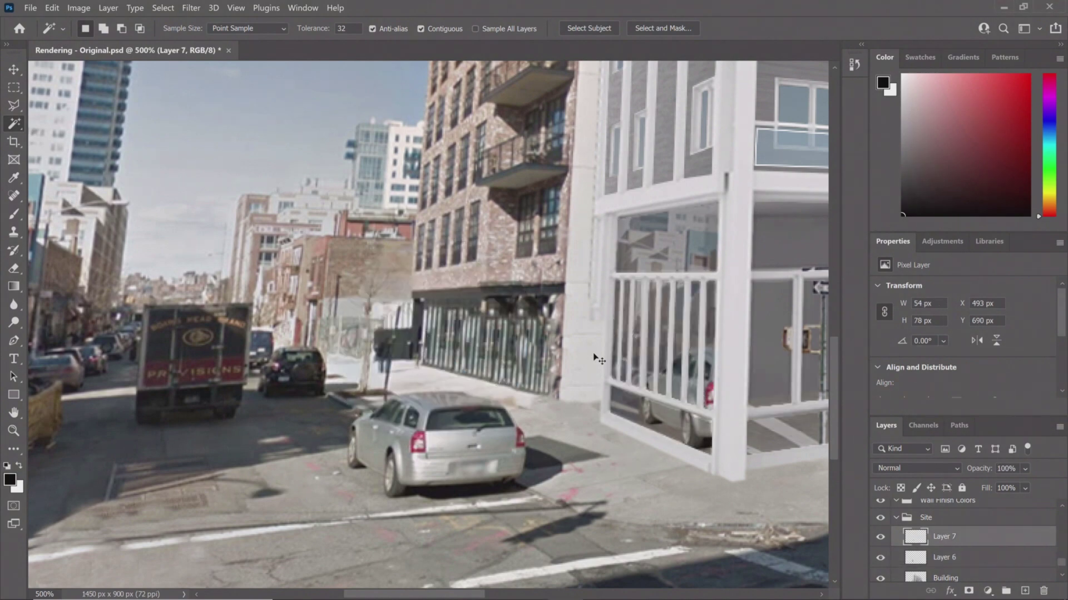
pyautogui.hotkey('ctrl', '0')
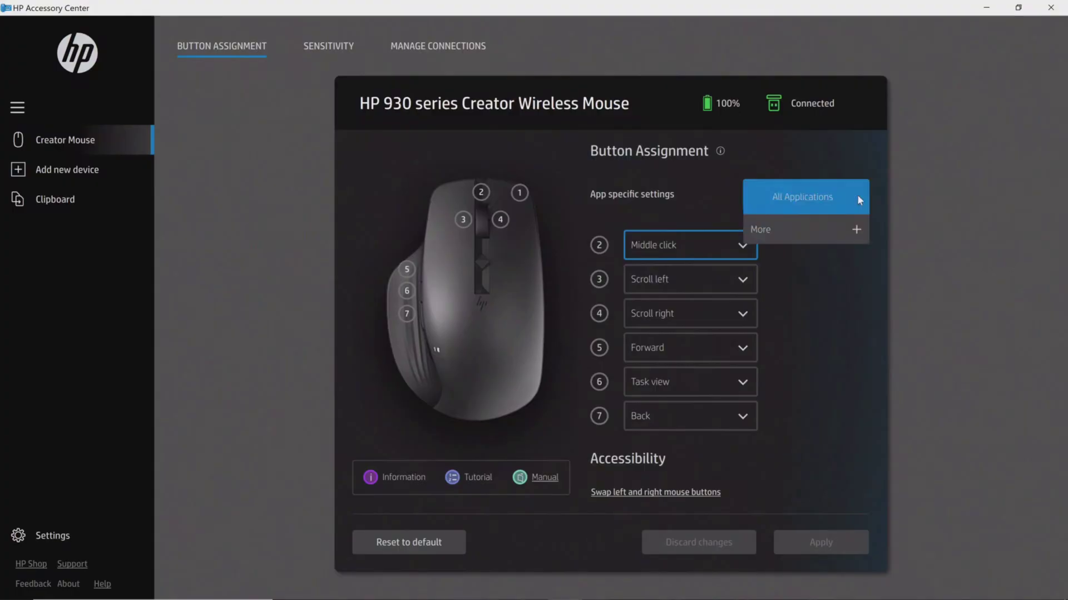
# - In HP Accessory Center, switch the app-specific settings to AutoCAD 2022 and review the AutoCad App commands available for button 3
pyautogui.click(800, 229)
pyautogui.click(695, 328)
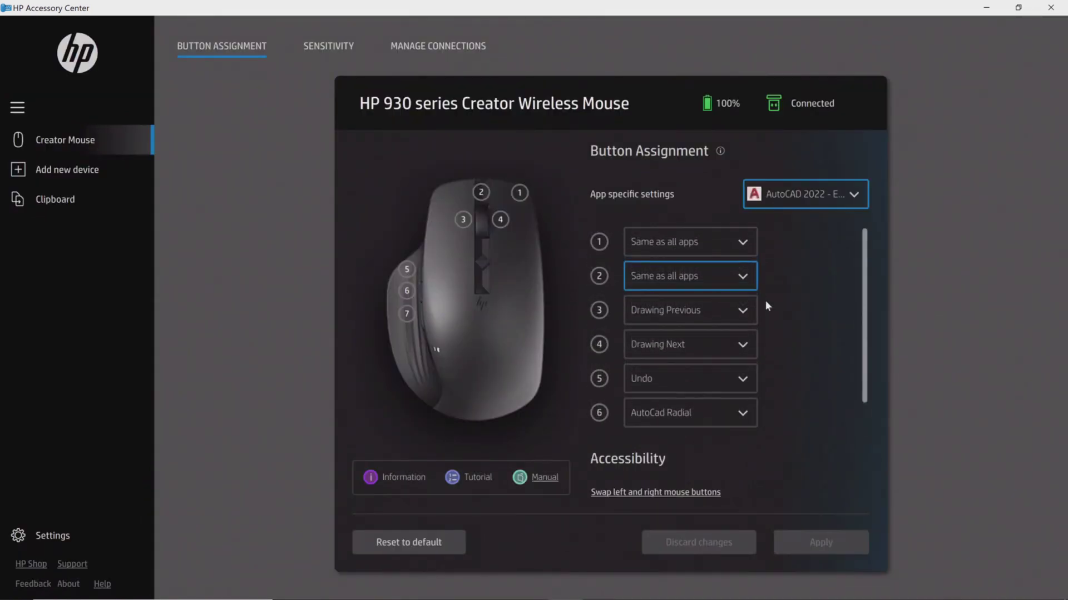
pyautogui.click(744, 310)
pyautogui.click(667, 421)
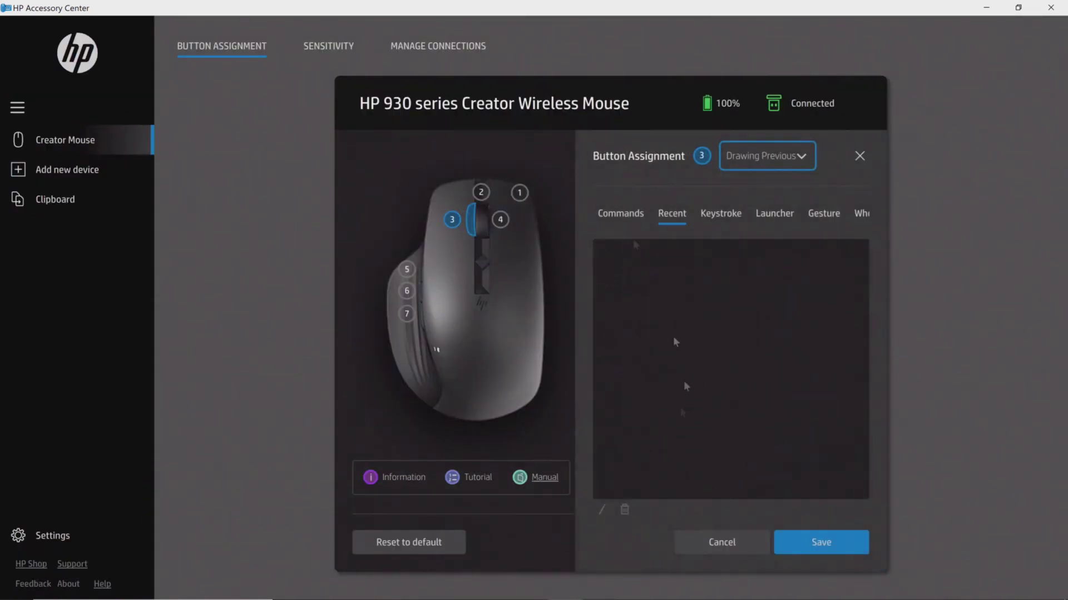
pyautogui.click(627, 432)
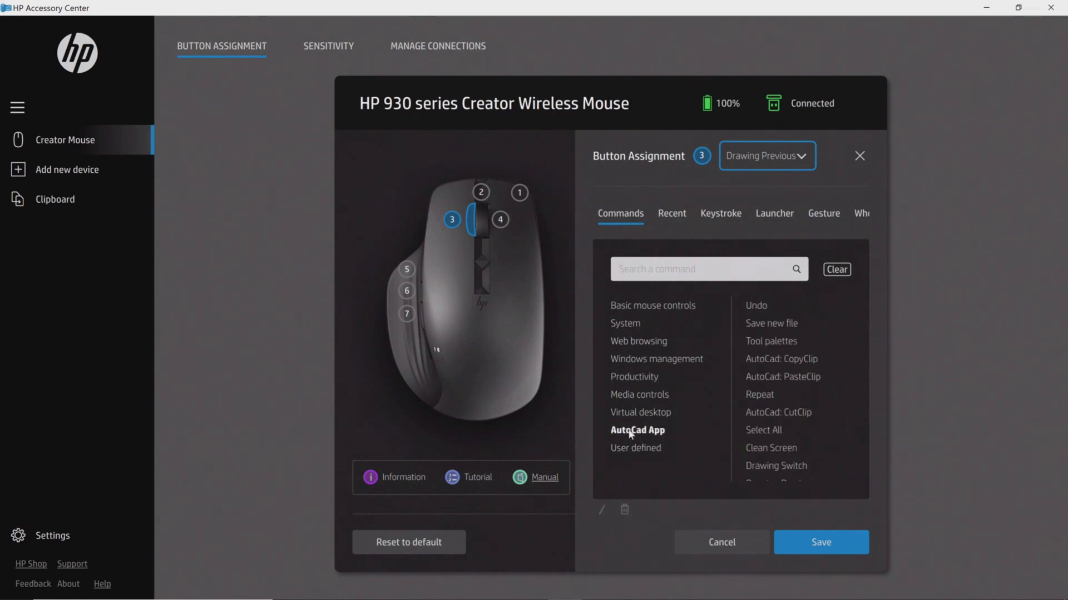
pyautogui.scroll(-5, 825, 421)
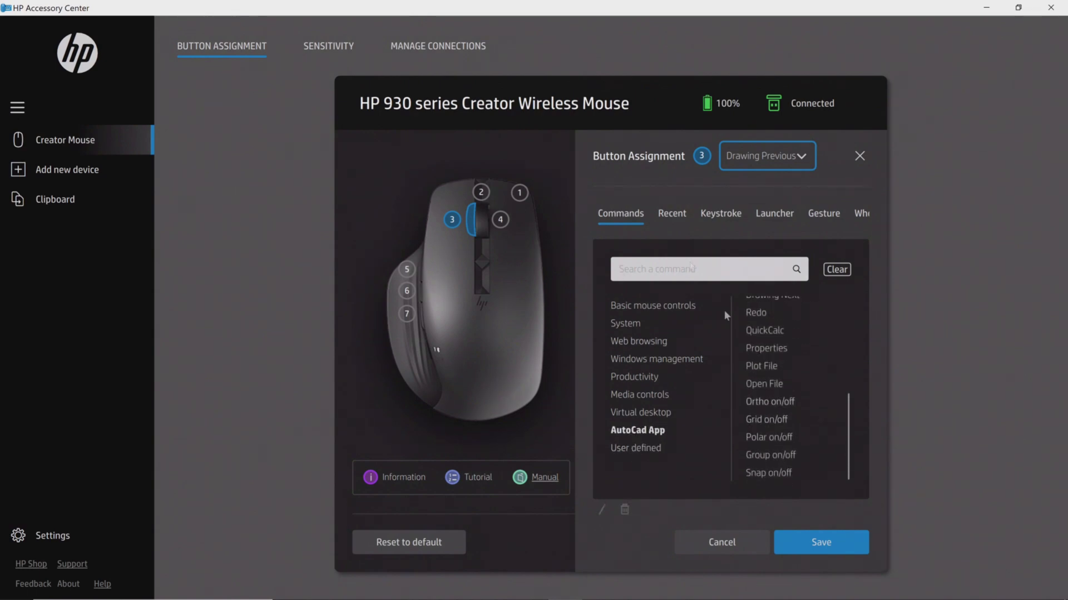
# - Assign button 3 a keystroke named Polyline with the key sequence P L, and save it
pyautogui.click(721, 214)
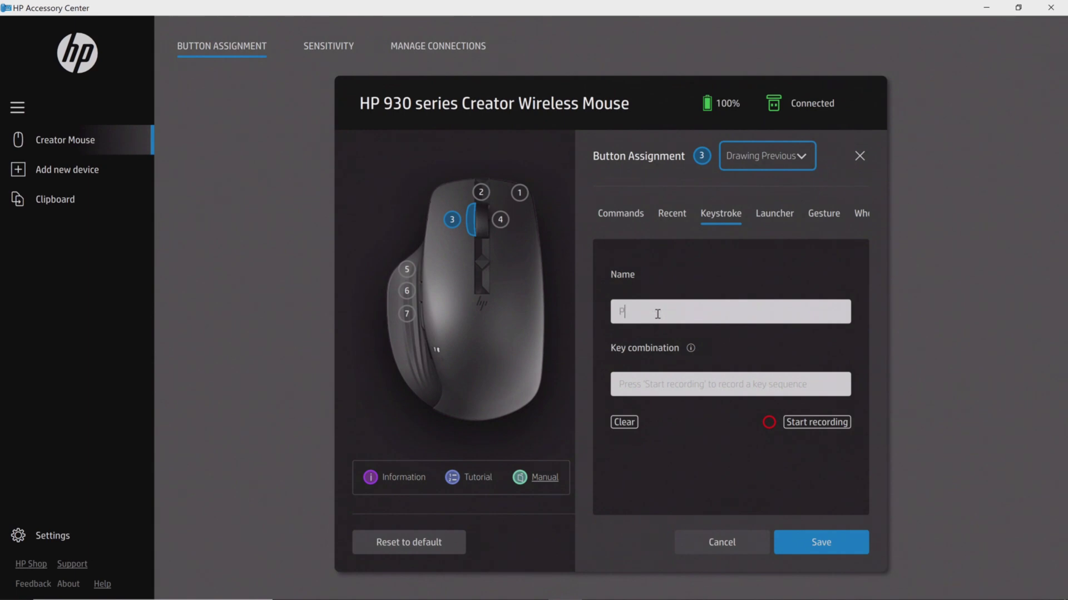
pyautogui.click(770, 423)
pyautogui.press('p')
pyautogui.press('l')
pyautogui.click(770, 424)
pyautogui.click(808, 544)
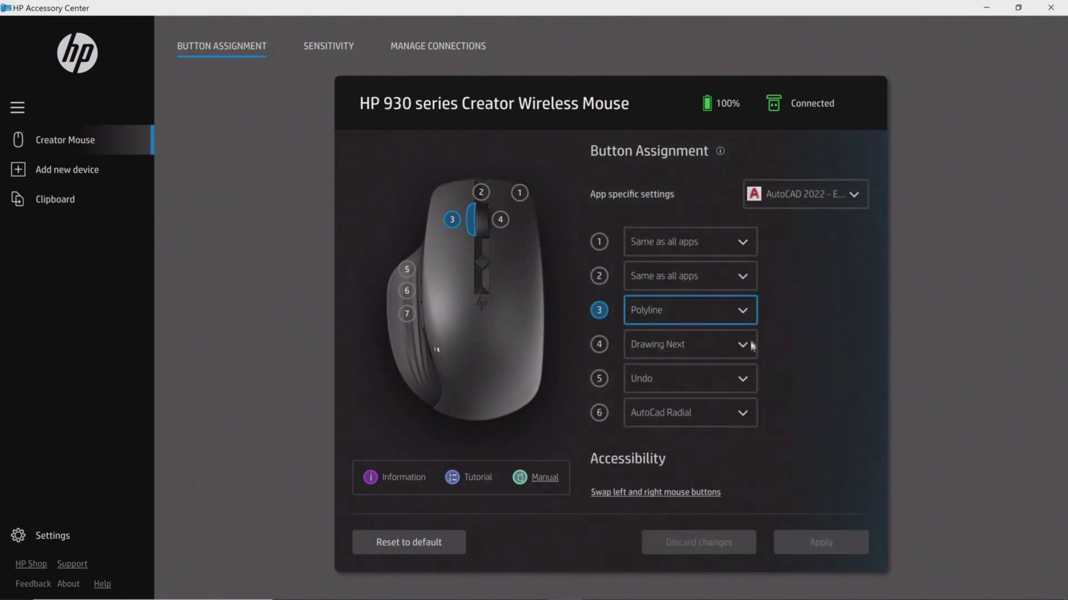
# - Assign button 4 a keystroke named Line with the key L, and save it
pyautogui.click(752, 346)
pyautogui.click(681, 480)
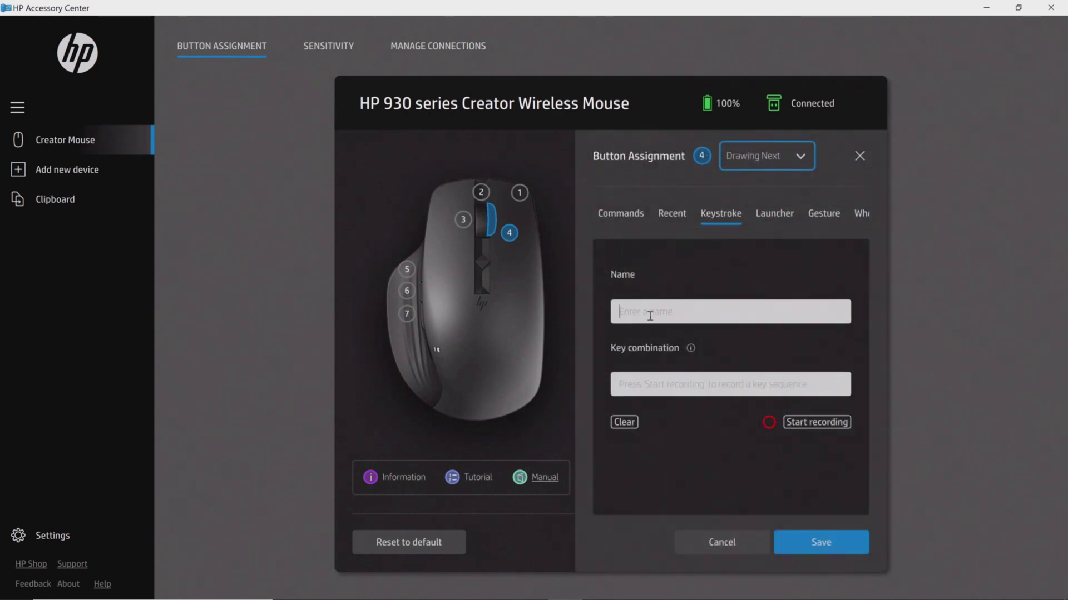
pyautogui.click(771, 424)
pyautogui.press('l')
pyautogui.click(801, 536)
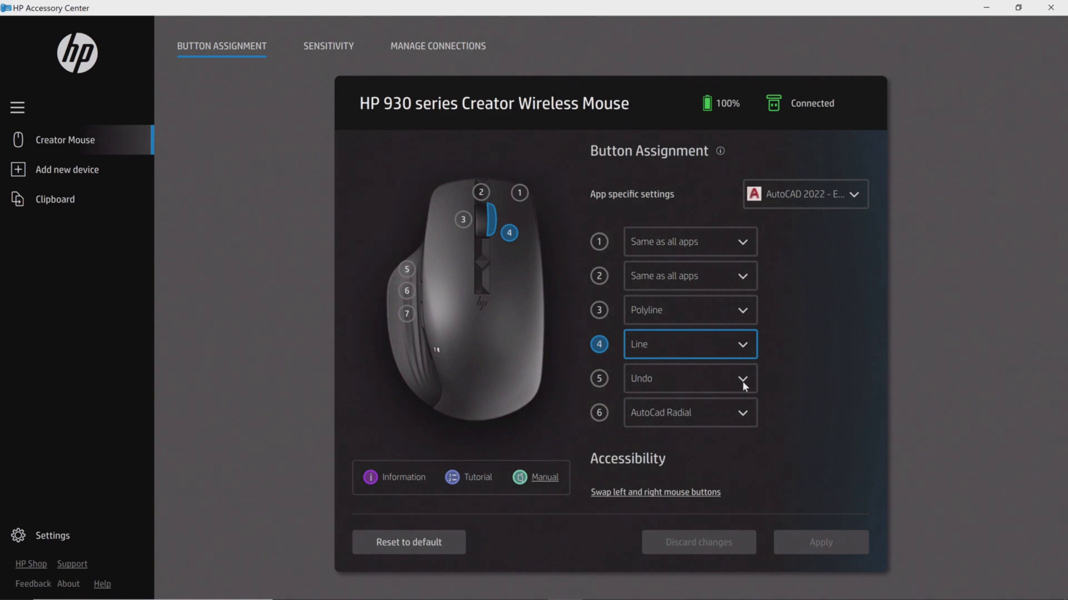
# - Assign button 5 a keystroke named Make Current Layer with the key sequence LAYMCUR, and save it
pyautogui.click(742, 382)
pyautogui.click(664, 544)
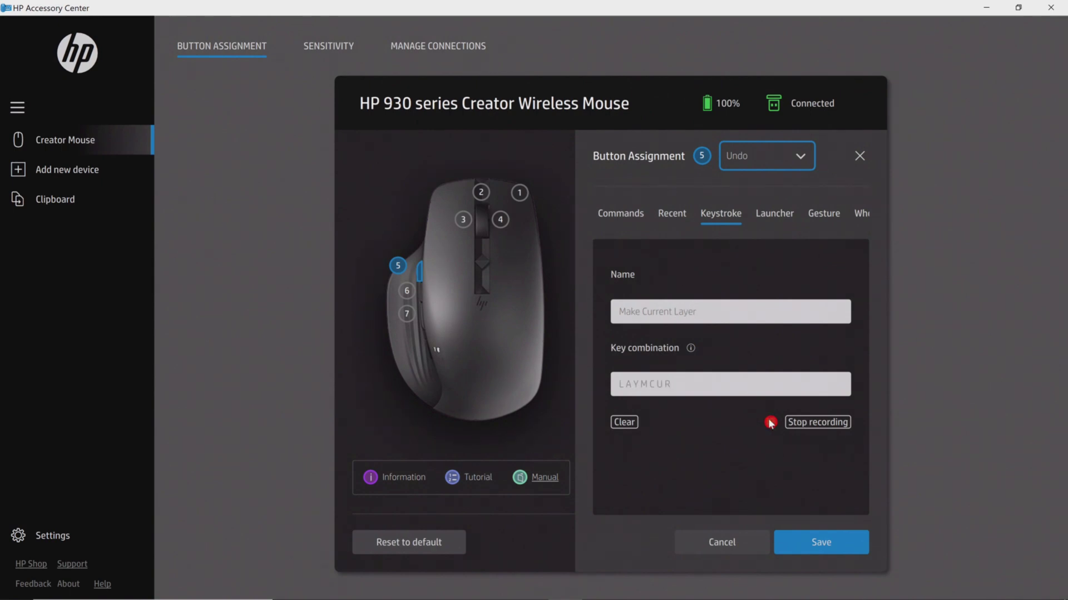
pyautogui.click(821, 542)
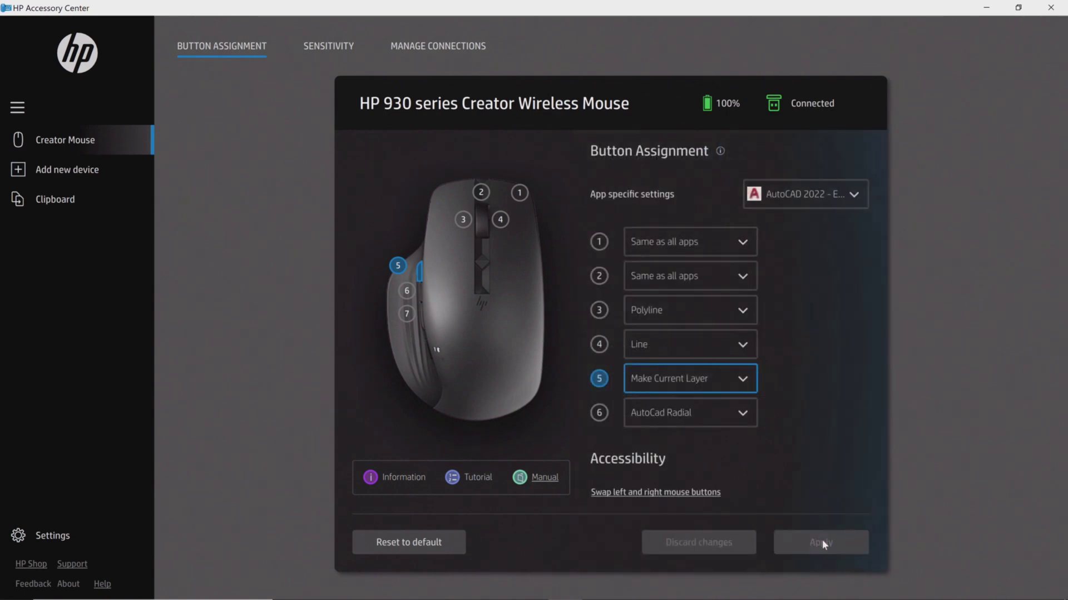
# - Assign the AutoCad App command Ortho on/off to button 6 and save it
pyautogui.click(739, 413)
pyautogui.click(708, 415)
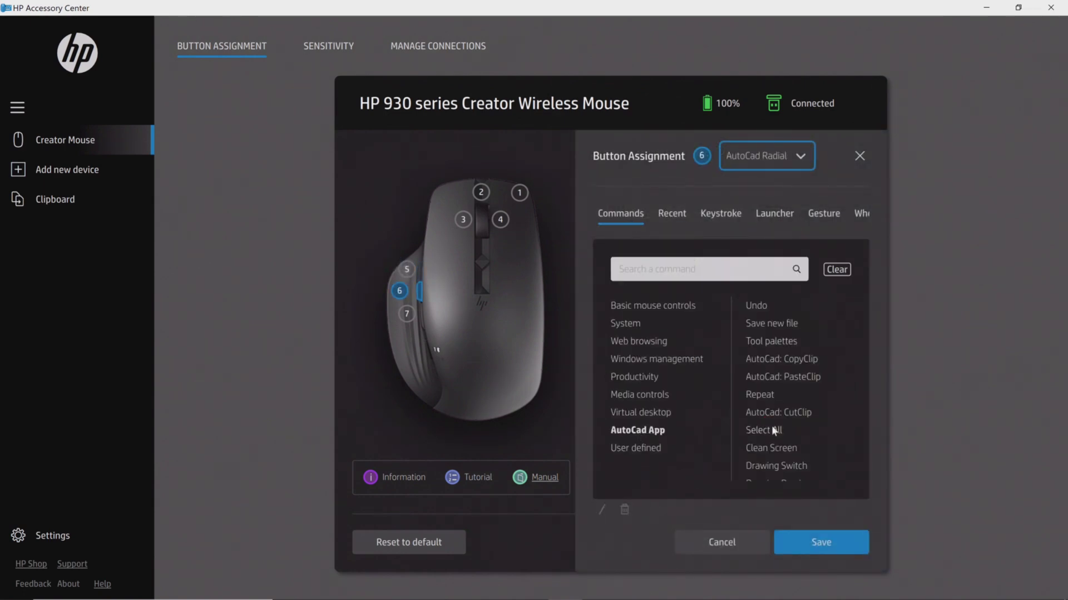
pyautogui.scroll(-3, 772, 429)
pyautogui.click(768, 404)
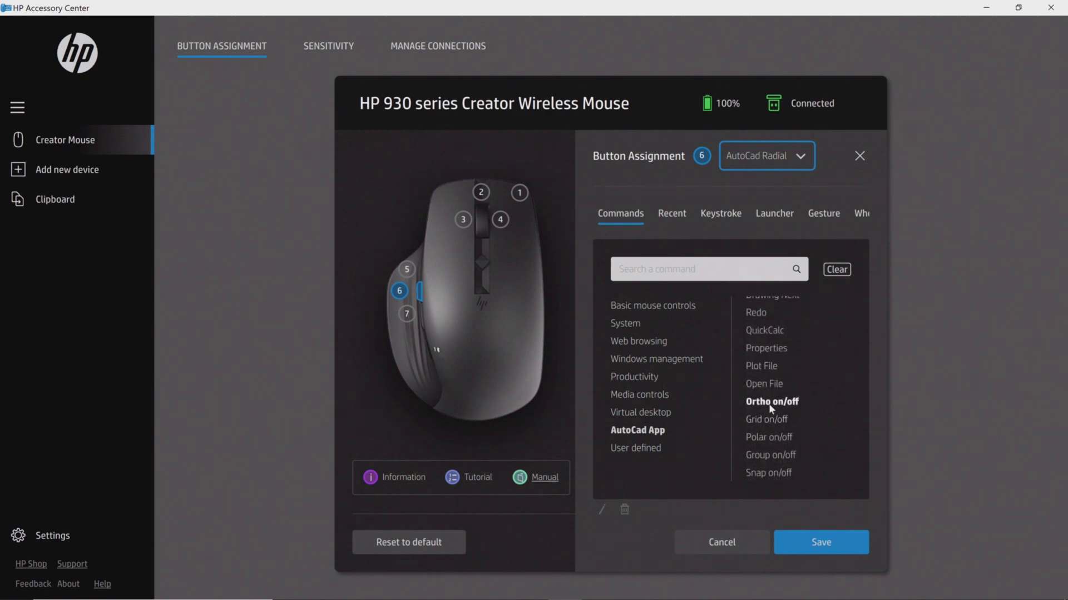
pyautogui.click(814, 546)
# - Start a wheel menu for button 7 and fill its two slices with the user-defined Copy and Move commands
pyautogui.scroll(-2, 734, 437)
pyautogui.click(744, 421)
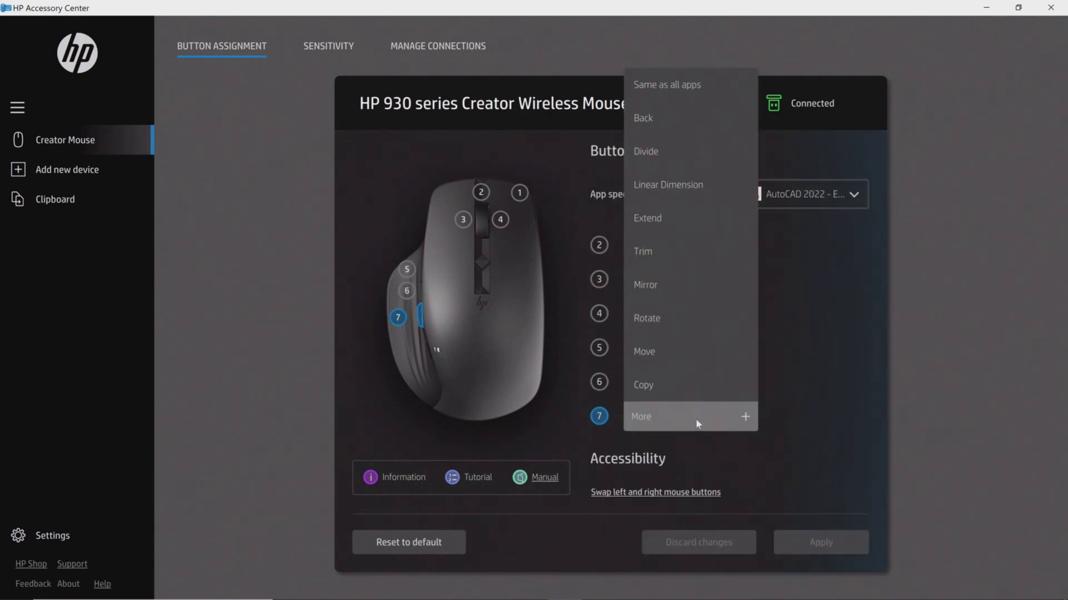
pyautogui.click(696, 418)
pyautogui.click(853, 213)
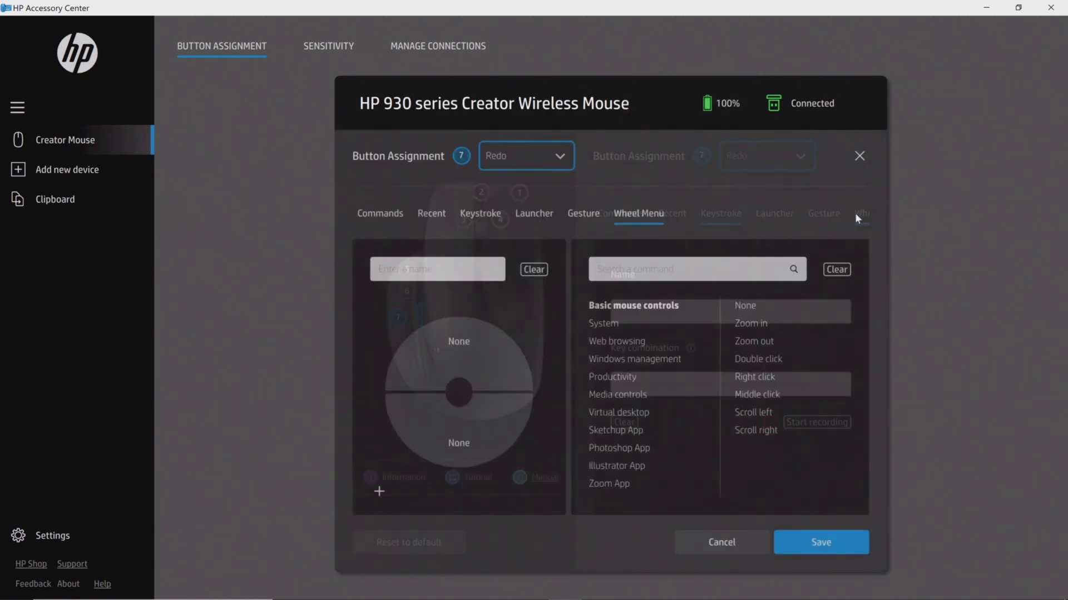
pyautogui.click(441, 368)
pyautogui.scroll(-5, 623, 420)
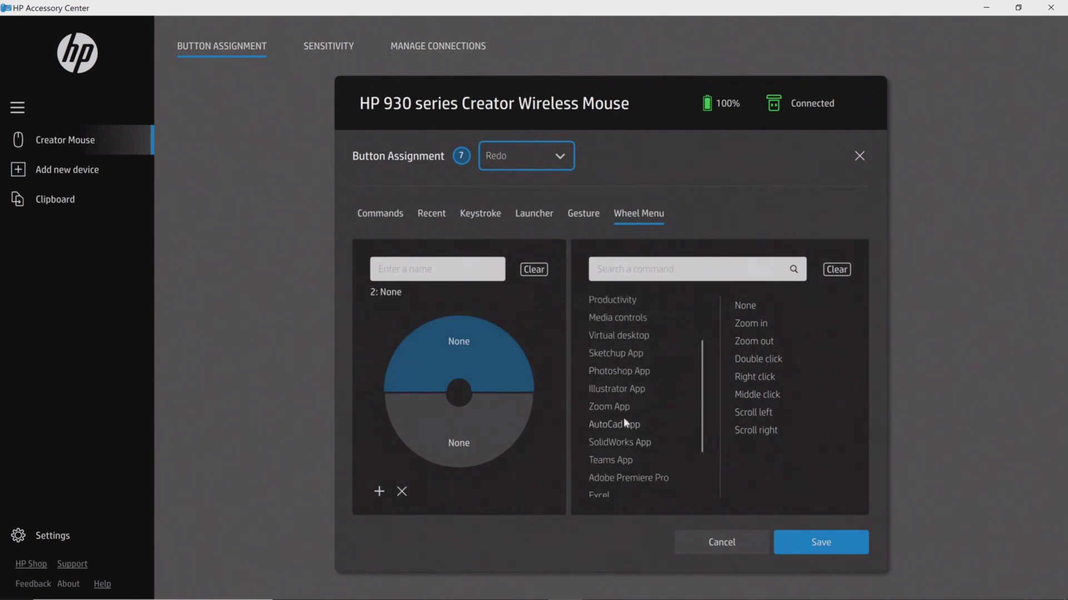
pyautogui.click(621, 489)
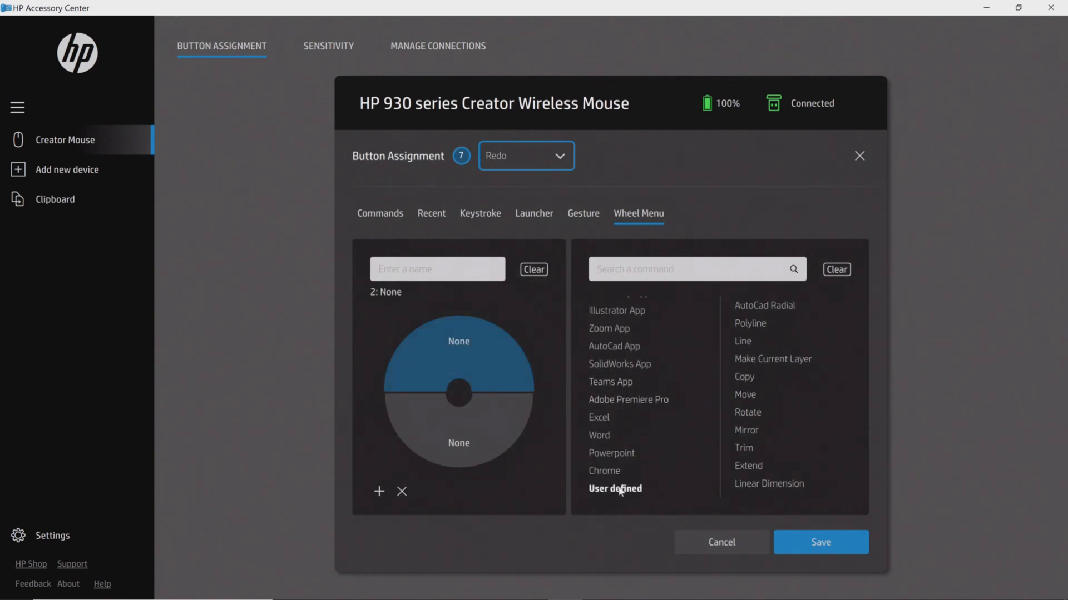
pyautogui.scroll(-1, 775, 345)
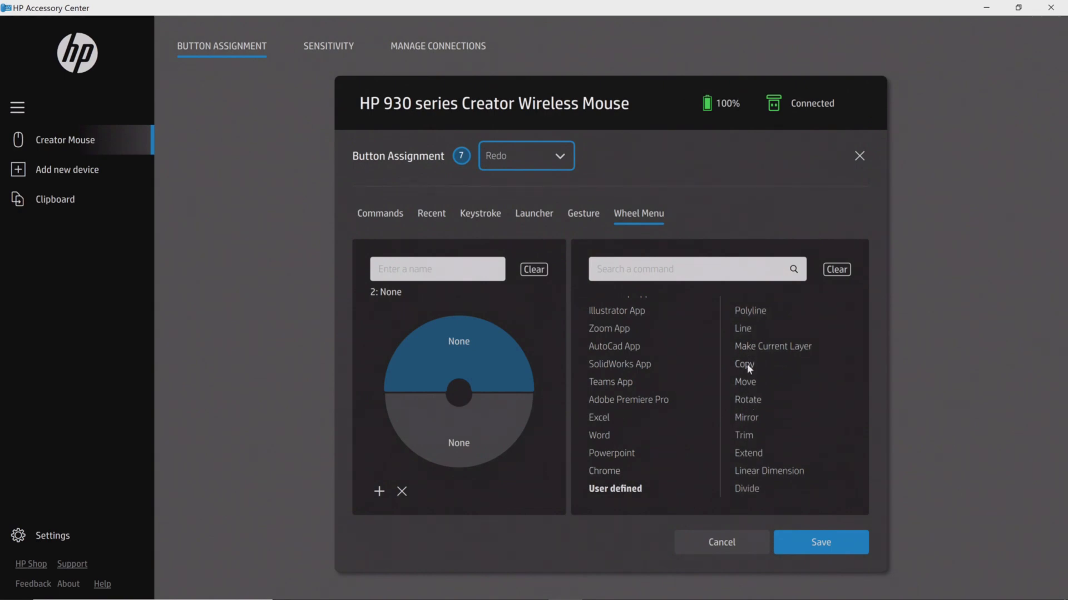
pyautogui.click(747, 364)
pyautogui.click(456, 425)
pyautogui.click(758, 382)
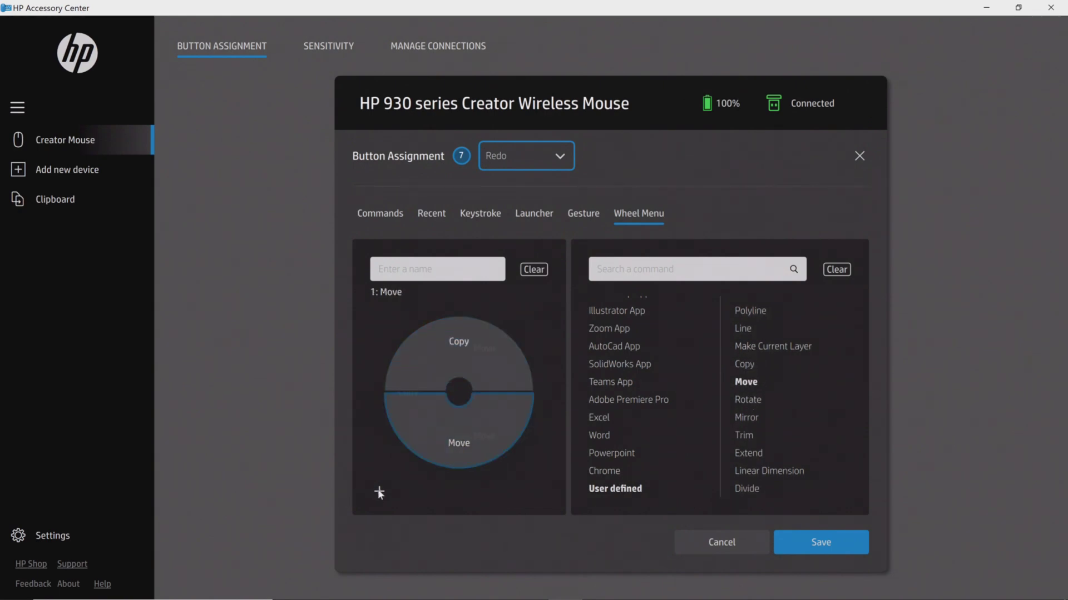
# - Add two slices to the wheel menu for the user-defined Rotate and Mirror commands
pyautogui.click(379, 492)
pyautogui.click(380, 490)
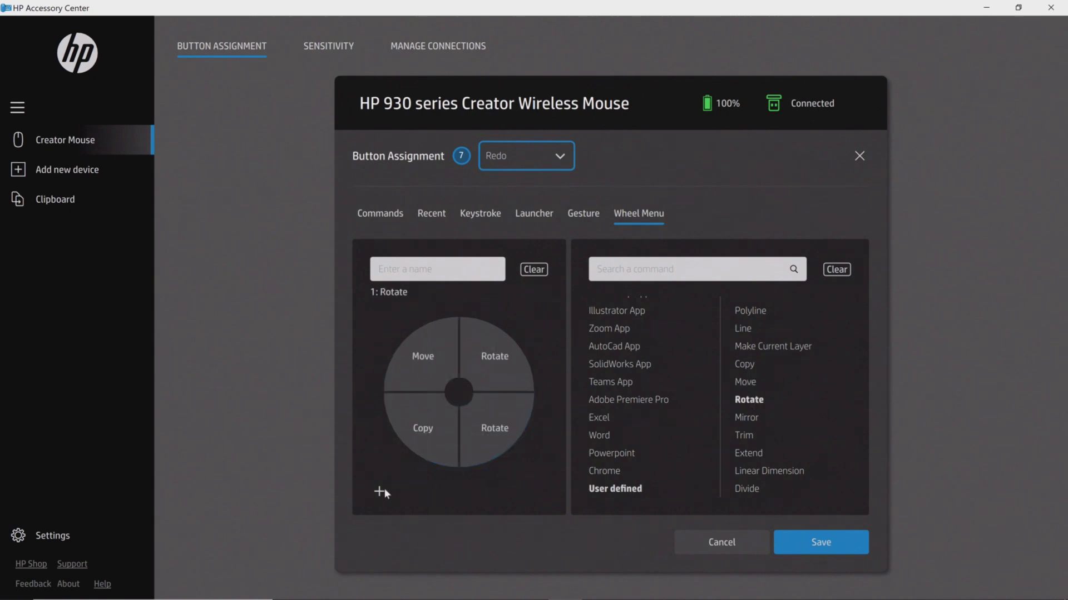
pyautogui.click(493, 428)
pyautogui.click(748, 417)
# - Add wheel slices for Trim, Extend, Linear Dimension and Divide, and save the wheel menu to button 7
pyautogui.click(382, 491)
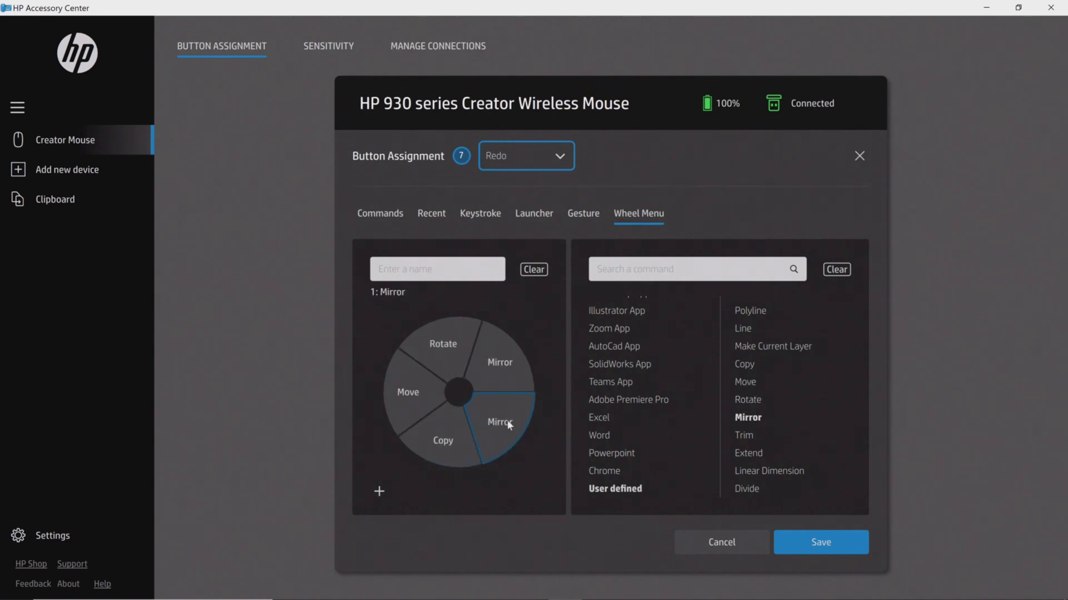
pyautogui.click(379, 492)
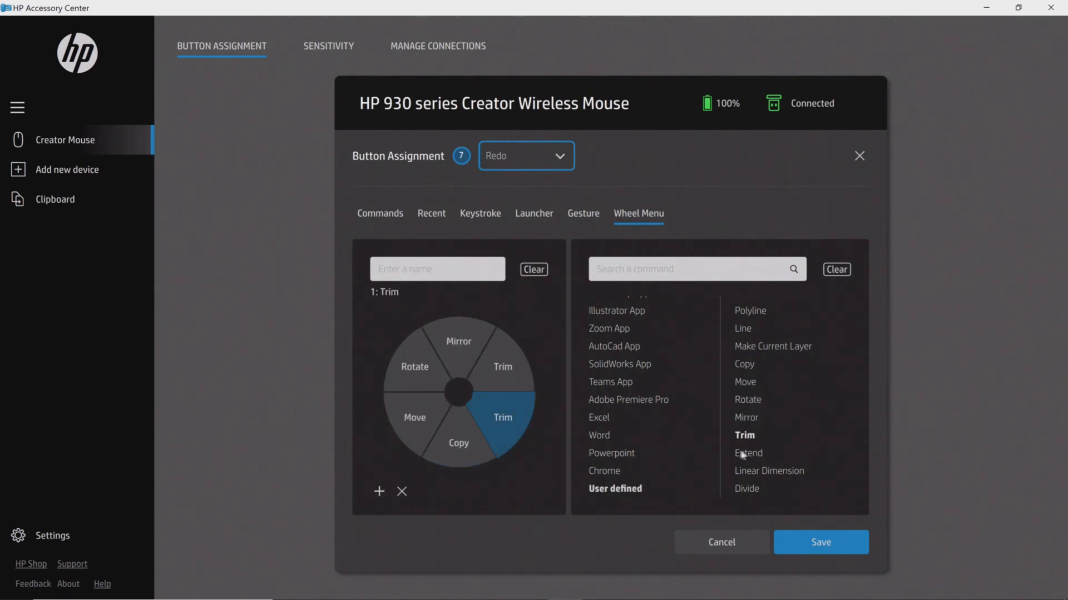
pyautogui.click(380, 492)
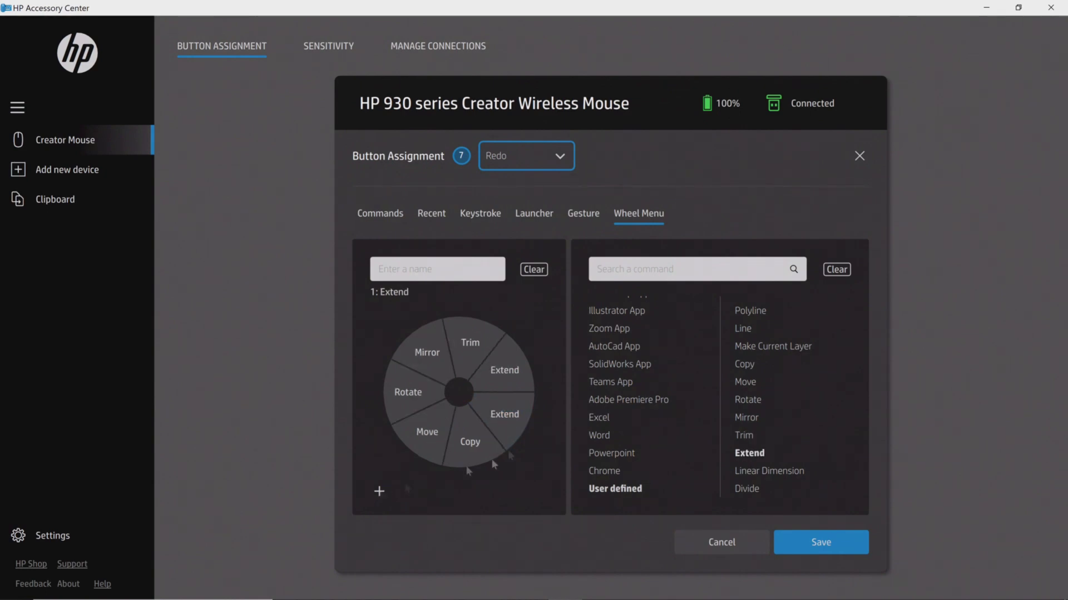
pyautogui.click(748, 471)
pyautogui.click(379, 491)
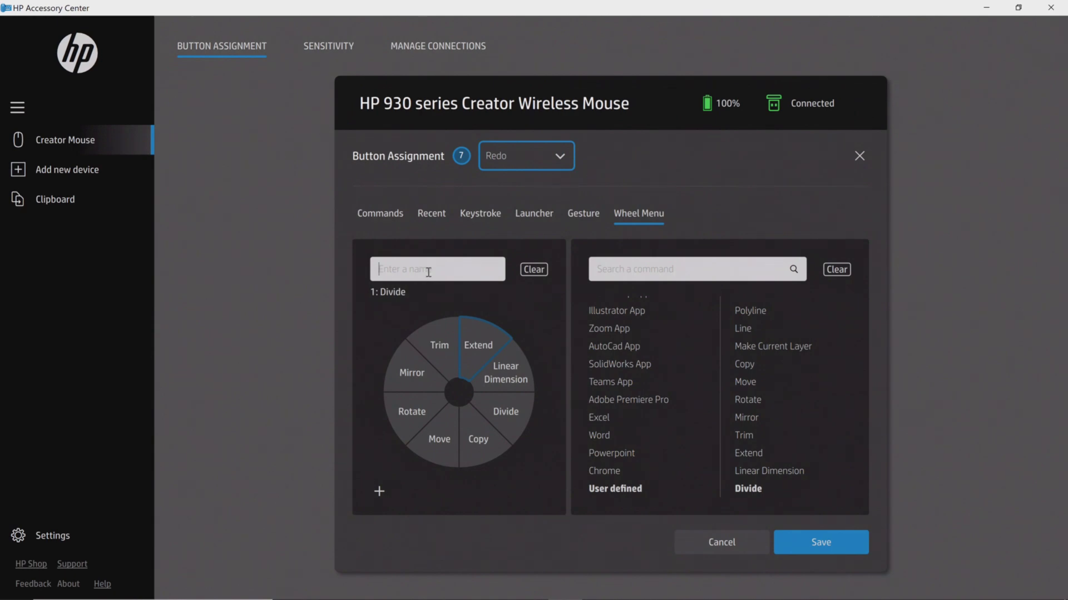
pyautogui.click(805, 545)
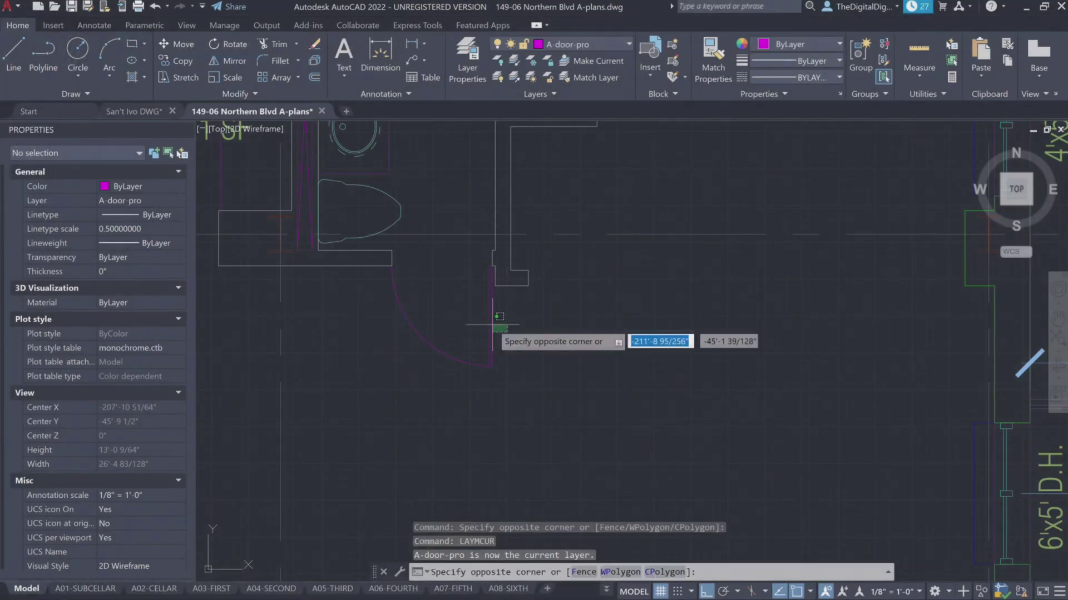
# - In AutoCAD, copy the magenta door below the bathroom horizontally into the open area, using the lower wall corner as base point
pyautogui.click(499, 316)
pyautogui.middleClick(491, 312)
pyautogui.click(512, 370)
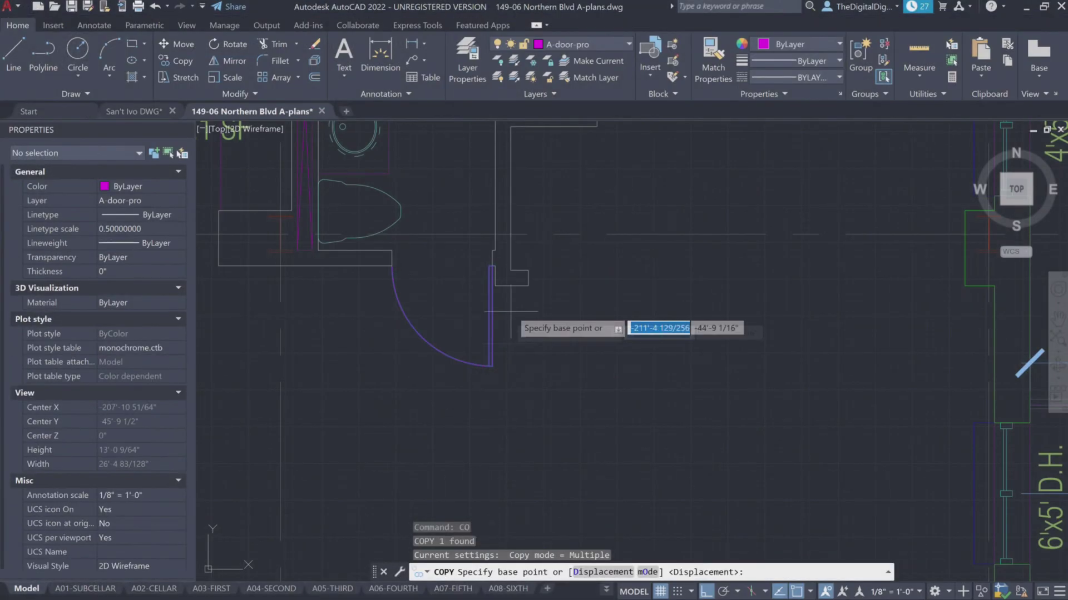
pyautogui.click(527, 286)
pyautogui.click(736, 285)
pyautogui.press('Escape')
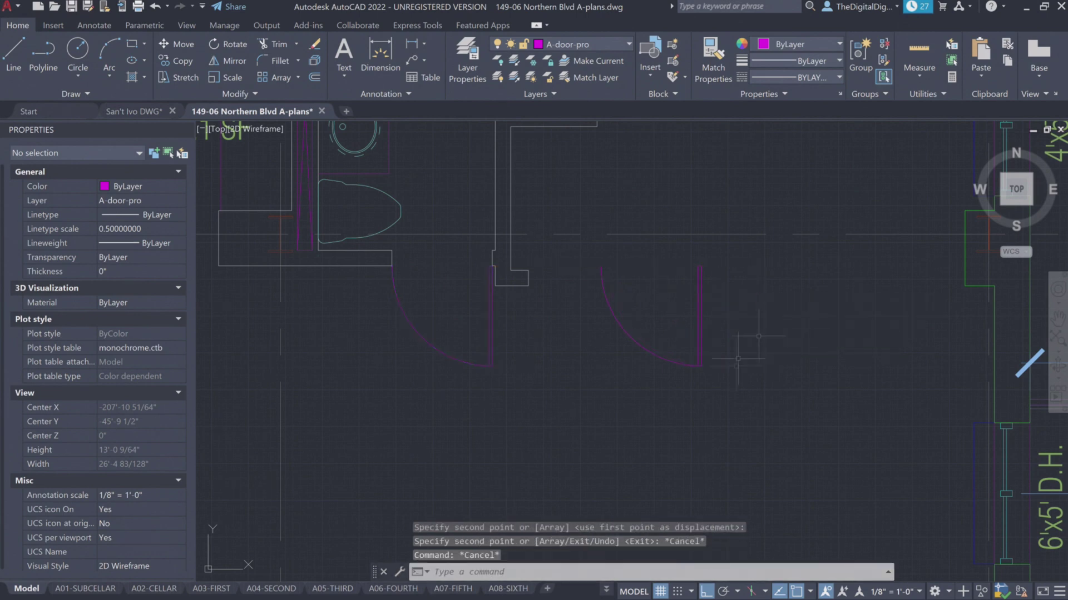
# - Rotate the copied door by 180° about the upper end of its leaf
pyautogui.click(729, 376)
pyautogui.click(638, 323)
pyautogui.middleClick(637, 310)
pyautogui.click(567, 335)
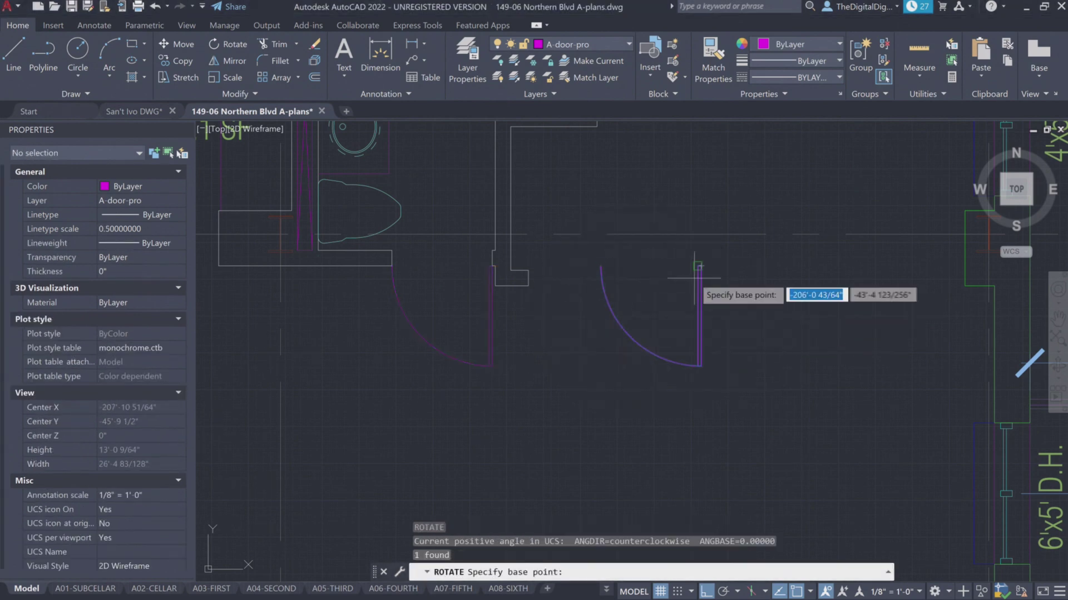
pyautogui.click(699, 267)
pyautogui.press('Return')
# - Move the rotated door from its hinge point onto the upper outer corner of the short wall end
pyautogui.click(808, 281)
pyautogui.click(651, 223)
pyautogui.middleClick(682, 244)
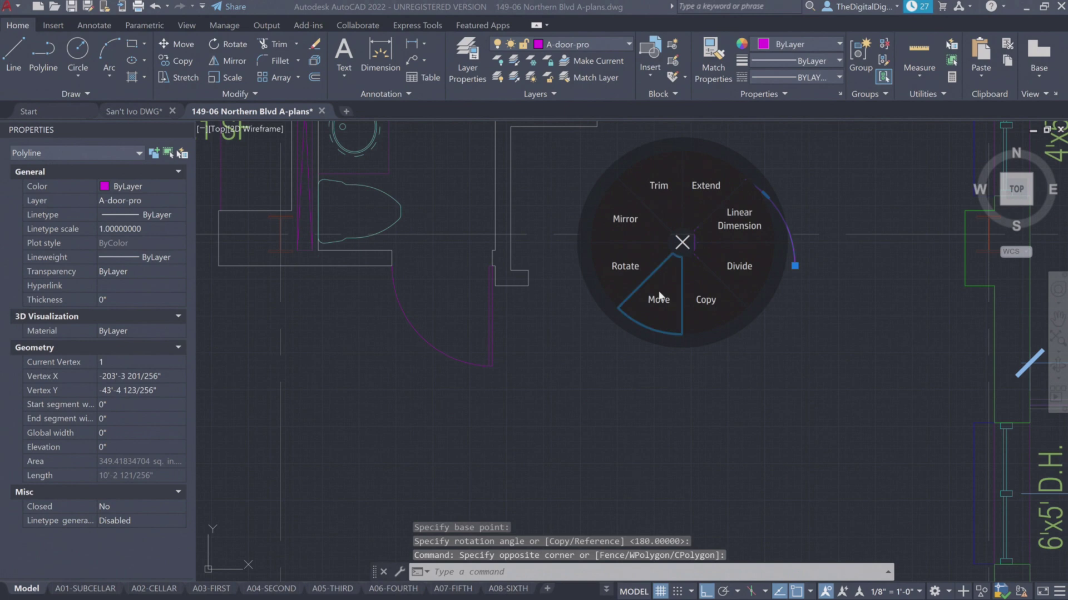
pyautogui.click(659, 297)
pyautogui.click(695, 267)
pyautogui.click(529, 271)
# - Select the two wall lines that close the short wall end below the moved door
pyautogui.click(544, 300)
pyautogui.click(523, 280)
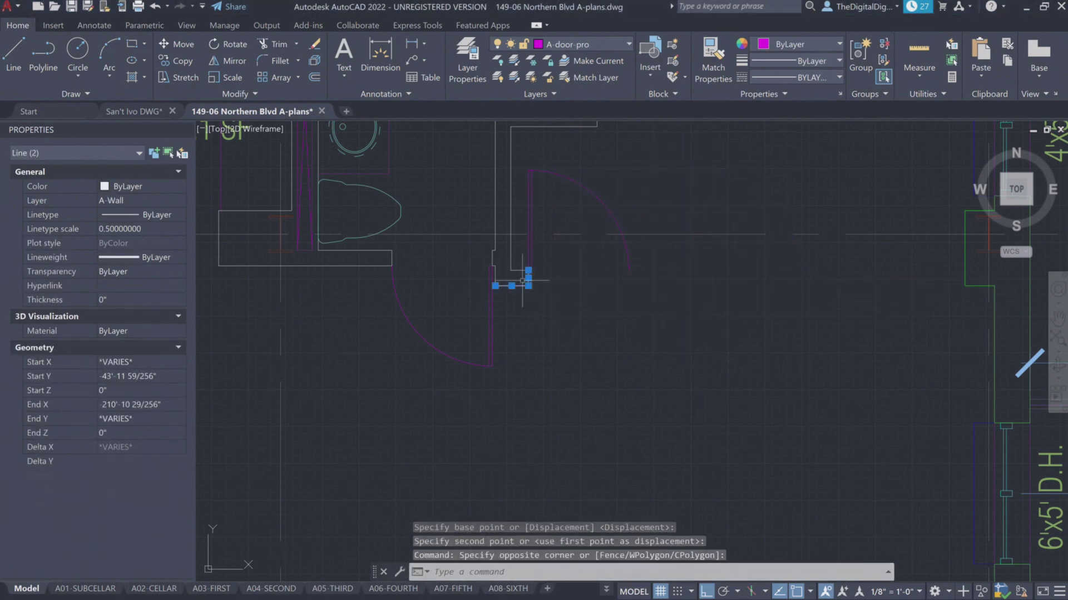
# - Copy the vertical blue dashed line below the bathroom sideways by one wall thickness to form a parallel pair
pyautogui.click(637, 334)
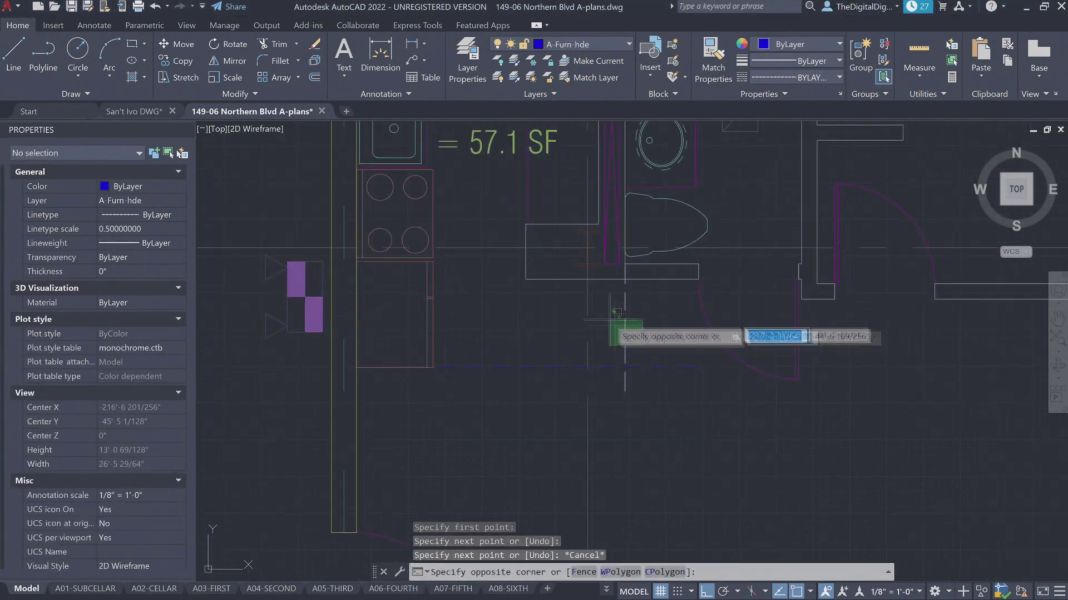
pyautogui.click(607, 325)
pyautogui.middleClick(644, 283)
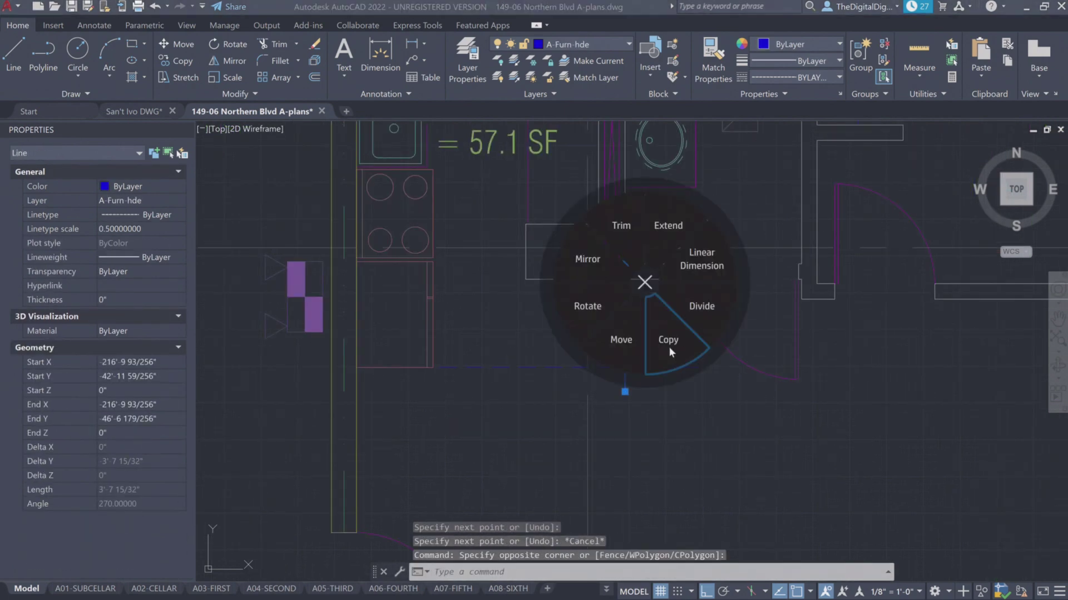
pyautogui.click(671, 352)
pyautogui.click(834, 222)
pyautogui.click(823, 228)
pyautogui.press('Escape')
pyautogui.press('Escape')
# - Copy the horizontal blue dashed line upward by one wall thickness, using the lower wall corner beside the bathroom door as base point
pyautogui.click(608, 303)
pyautogui.click(449, 384)
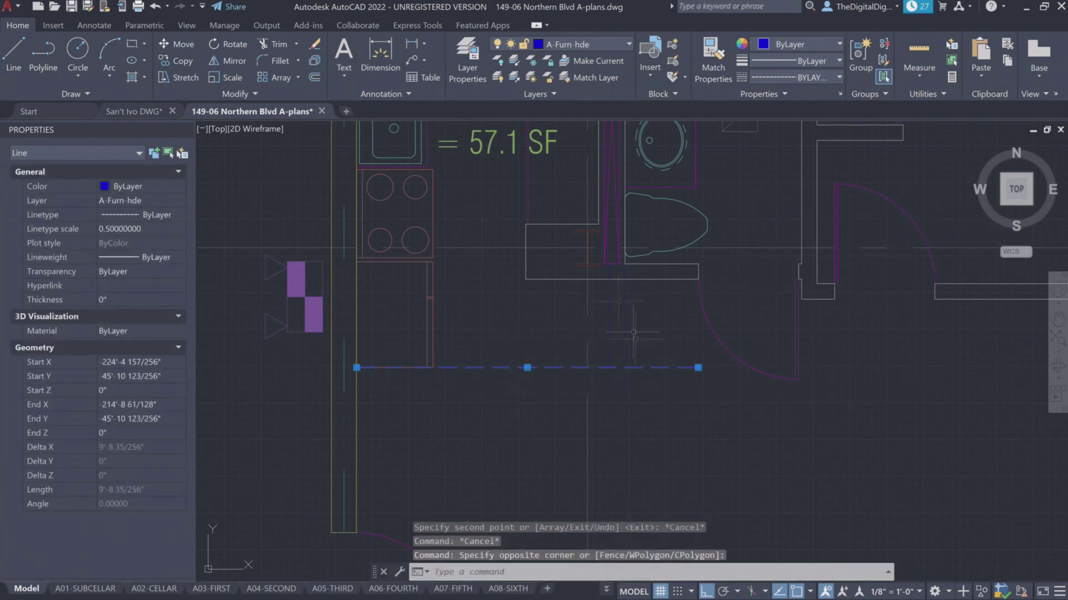
pyautogui.middleClick(631, 296)
pyautogui.click(667, 353)
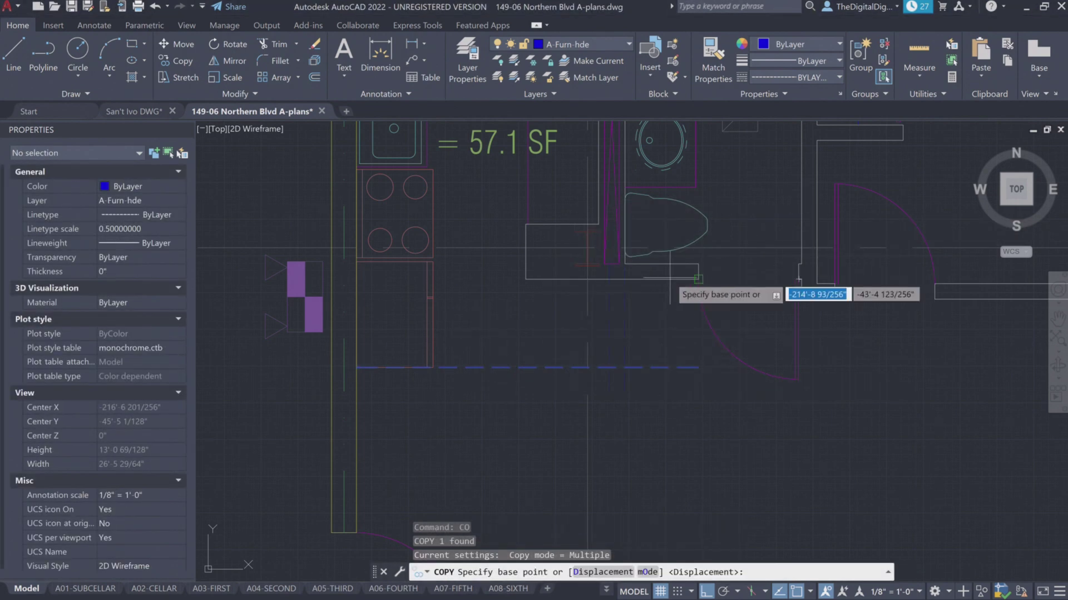
pyautogui.click(698, 279)
pyautogui.press('Escape')
pyautogui.press('Escape')
# - Trim the overhanging ends of the four blue dashed lines with a fence so they meet in a clean double-line corner
pyautogui.click(628, 384)
pyautogui.click(581, 344)
pyautogui.middleClick(622, 322)
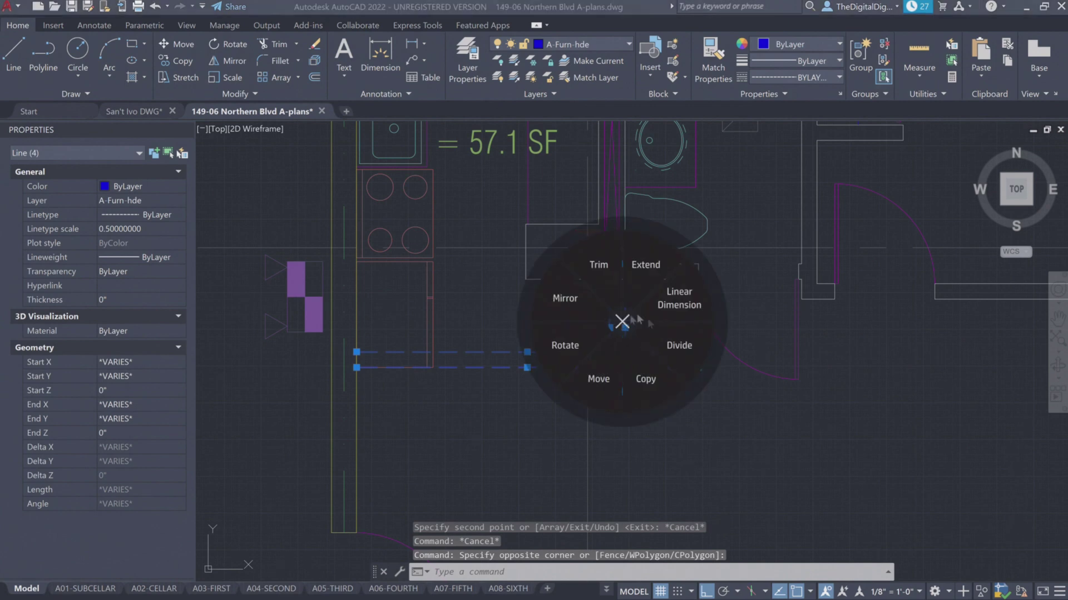
pyautogui.click(602, 269)
pyautogui.click(664, 382)
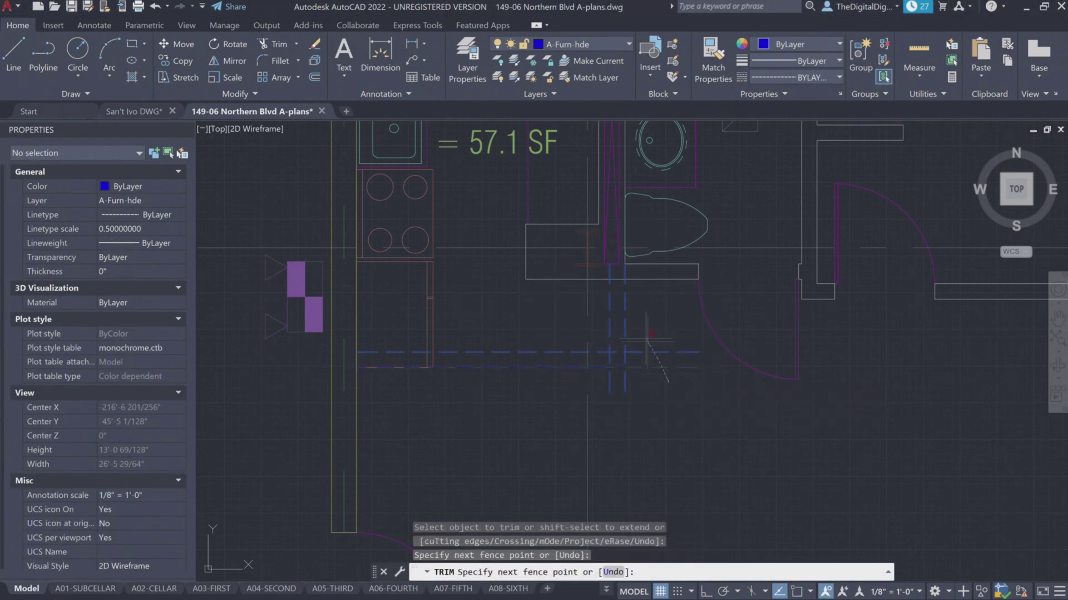
pyautogui.press('Return')
pyautogui.scroll(2, 620, 367)
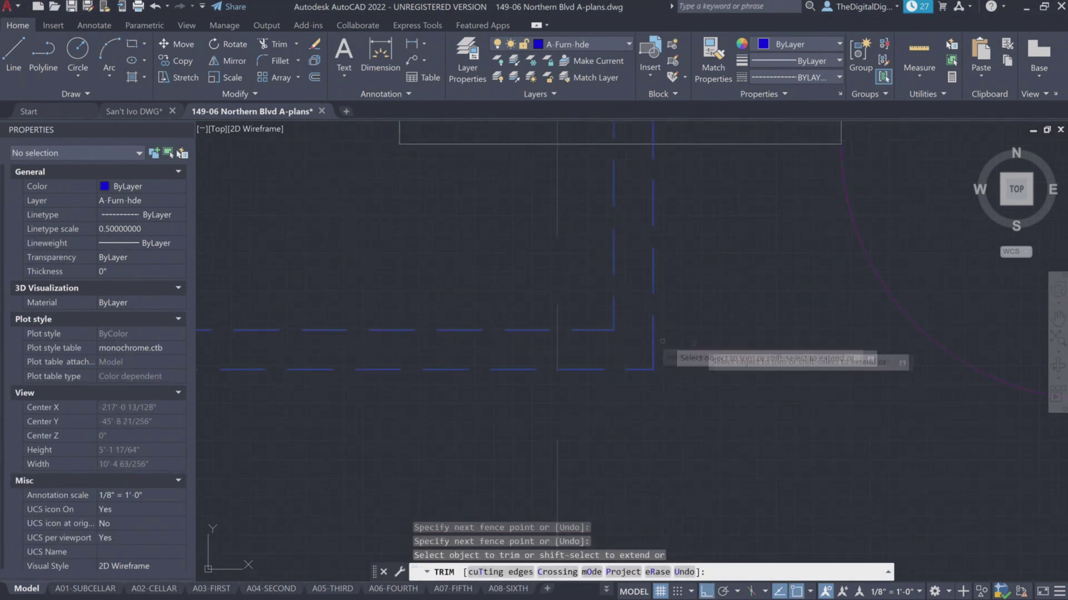
pyautogui.press('Escape')
pyautogui.press('Escape')
# - Switch to the San't Ivo DWG drawing and divide the small circle of the middle tower's top ornament into 8 segments
pyautogui.scroll(-5, 704, 345)
pyautogui.hotkey('ctrl', 'Tab')
pyautogui.scroll(6, 573, 317)
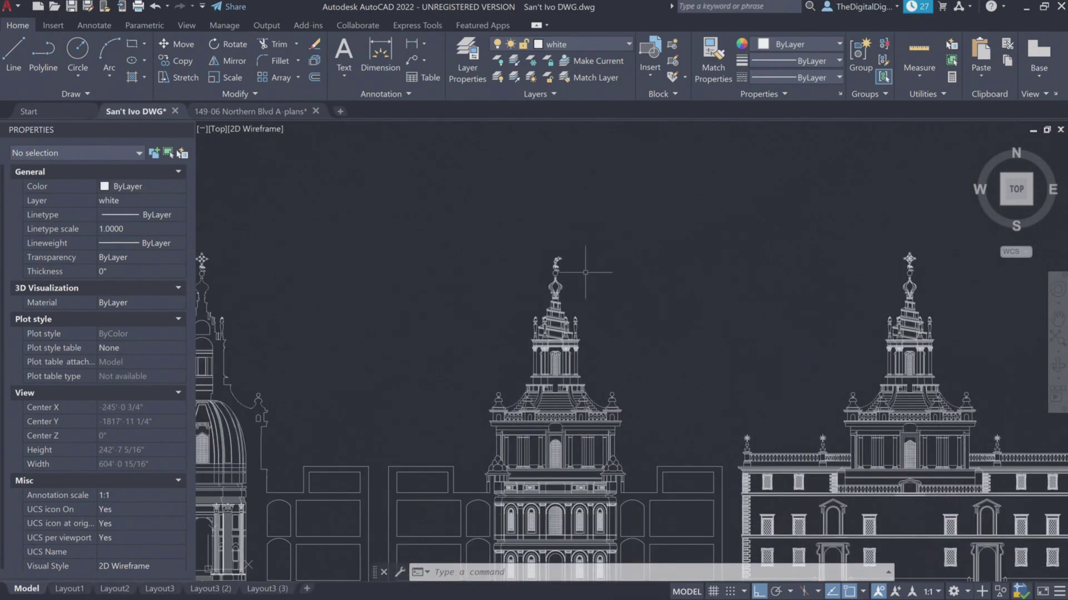
pyautogui.scroll(5, 573, 317)
pyautogui.click(524, 336)
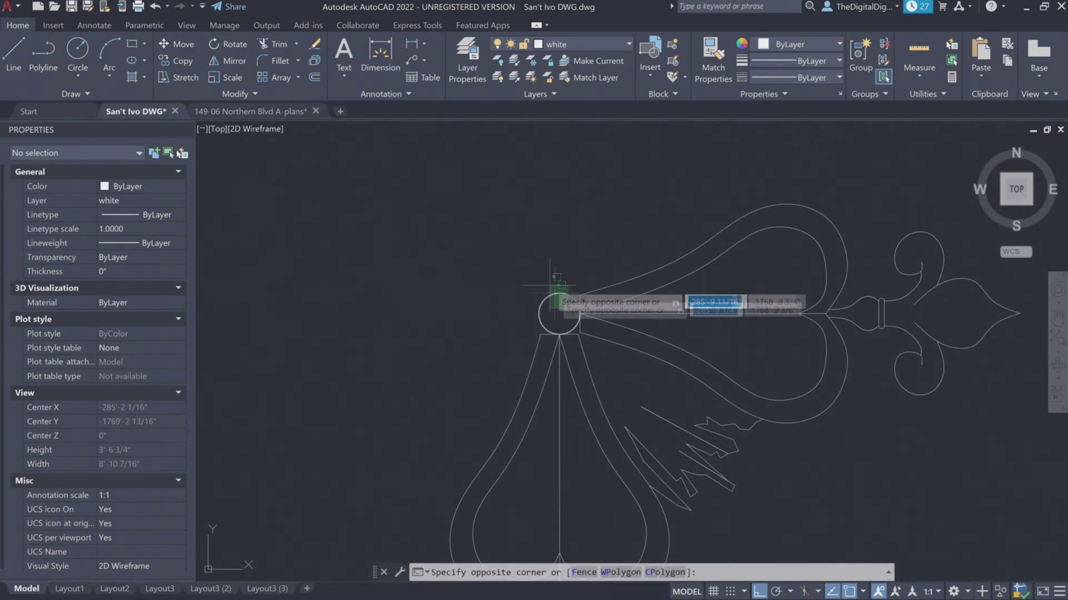
pyautogui.click(667, 258)
pyautogui.rightClick(556, 302)
pyautogui.click(622, 325)
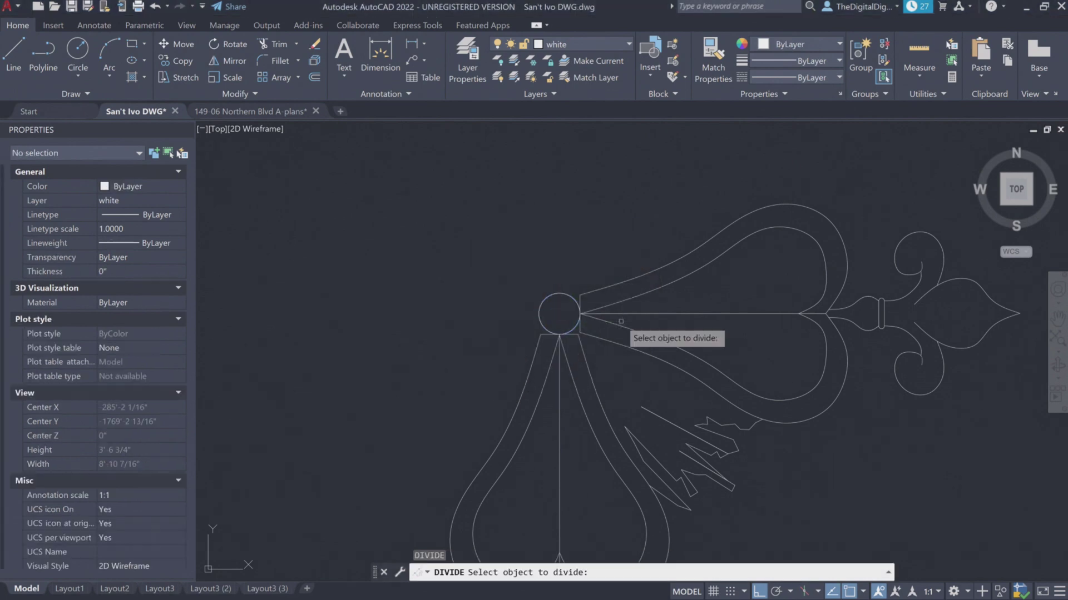
pyautogui.click(566, 294)
pyautogui.press('Return')
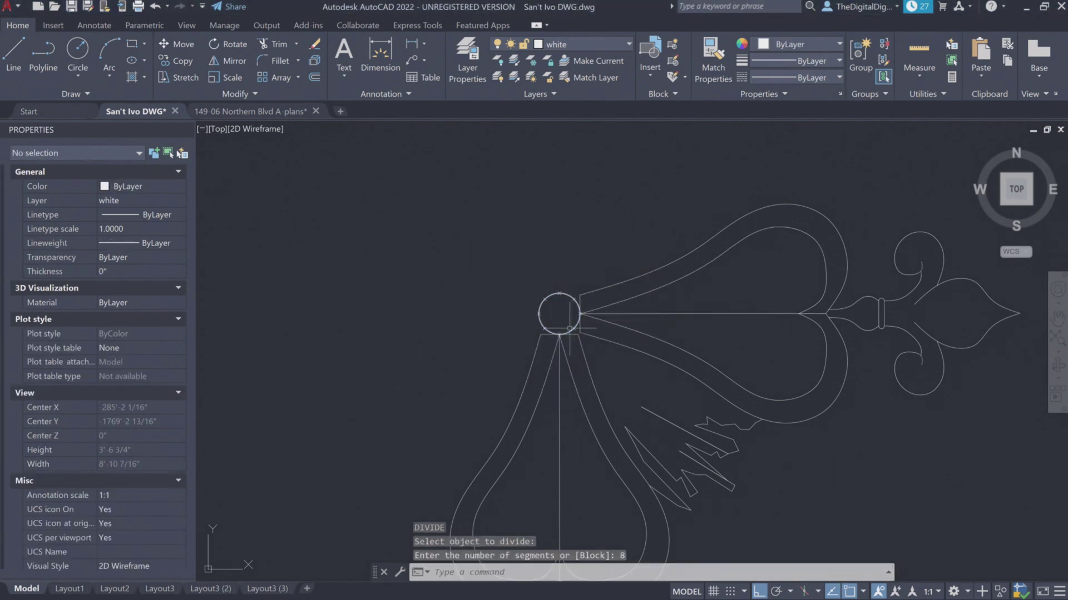
# - Mirror the ornament's right arm and its jagged rays, without the circle, about the diagonal through the circle's division points, keeping the originals
pyautogui.scroll(-4, 575, 311)
pyautogui.click(511, 242)
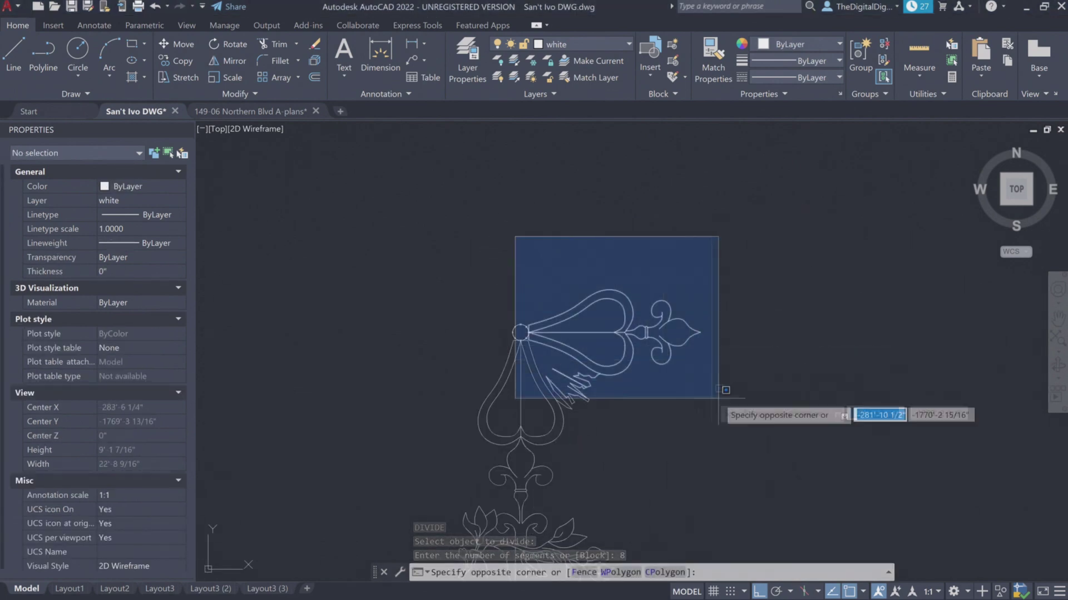
pyautogui.click(748, 415)
pyautogui.scroll(4, 525, 332)
pyautogui.keyDown('shift'); pyautogui.click(470, 381); pyautogui.keyUp('shift')
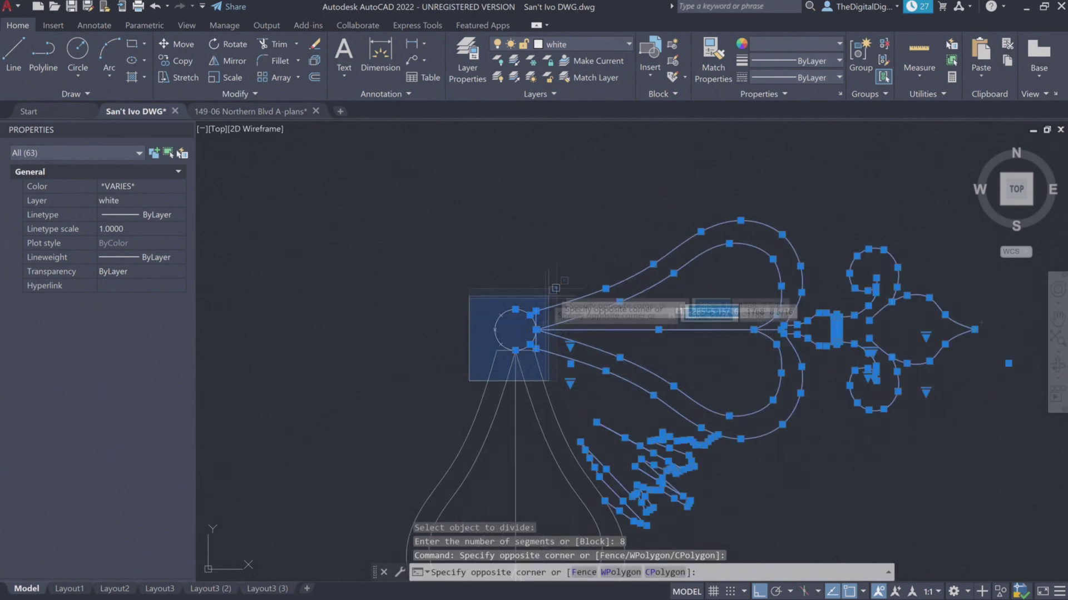
pyautogui.keyDown('shift'); pyautogui.click(559, 298); pyautogui.keyUp('shift')
pyautogui.middleClick(513, 314)
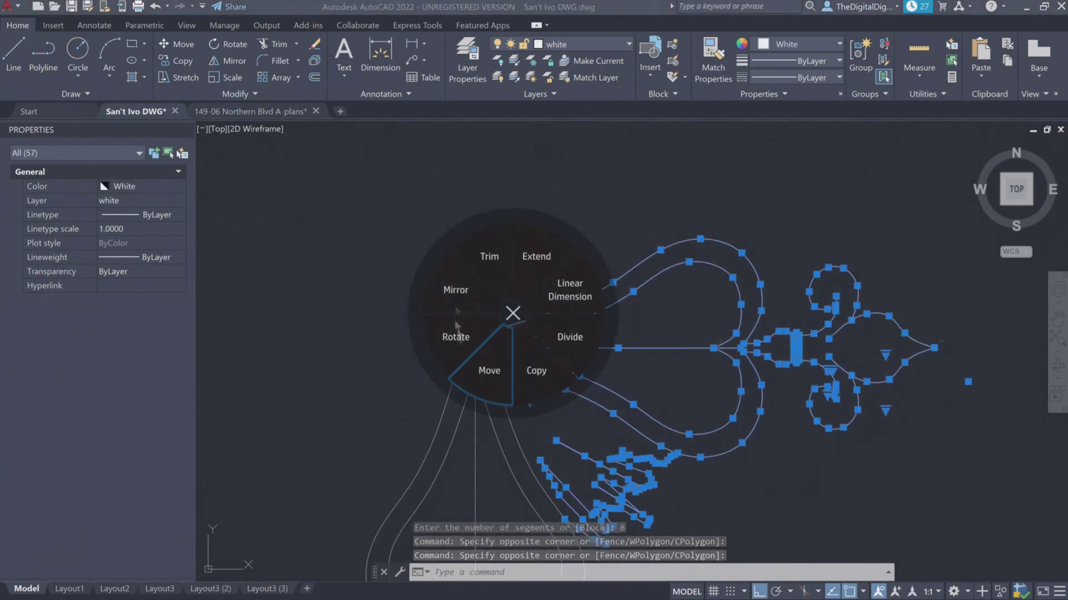
pyautogui.click(456, 291)
pyautogui.scroll(5, 459, 364)
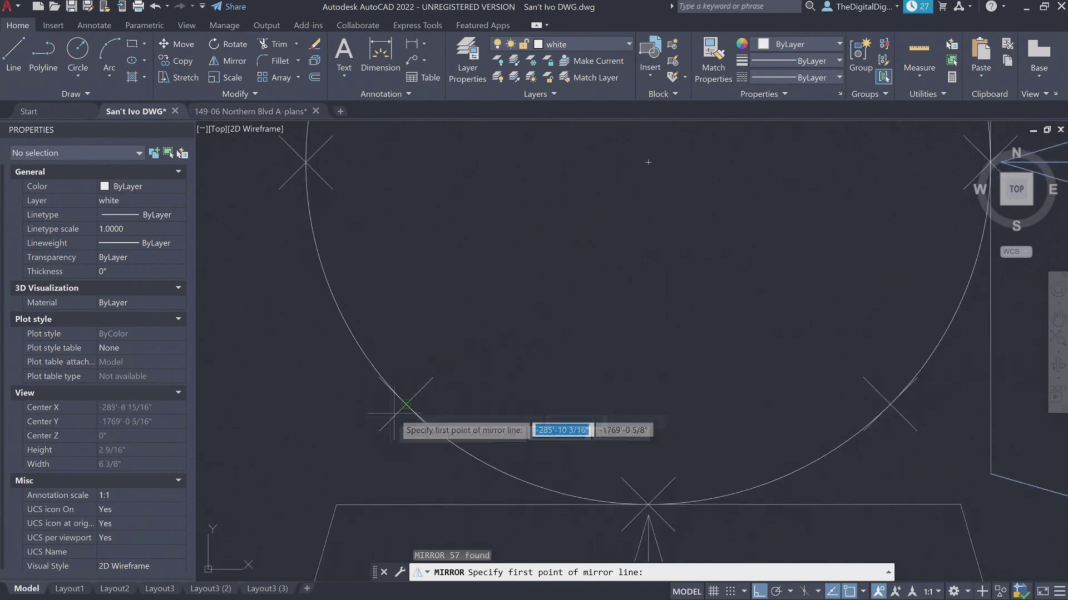
pyautogui.scroll(-3, 445, 364)
pyautogui.click(444, 364)
pyautogui.click(567, 264)
pyautogui.scroll(-4, 568, 284)
pyautogui.press('Return')
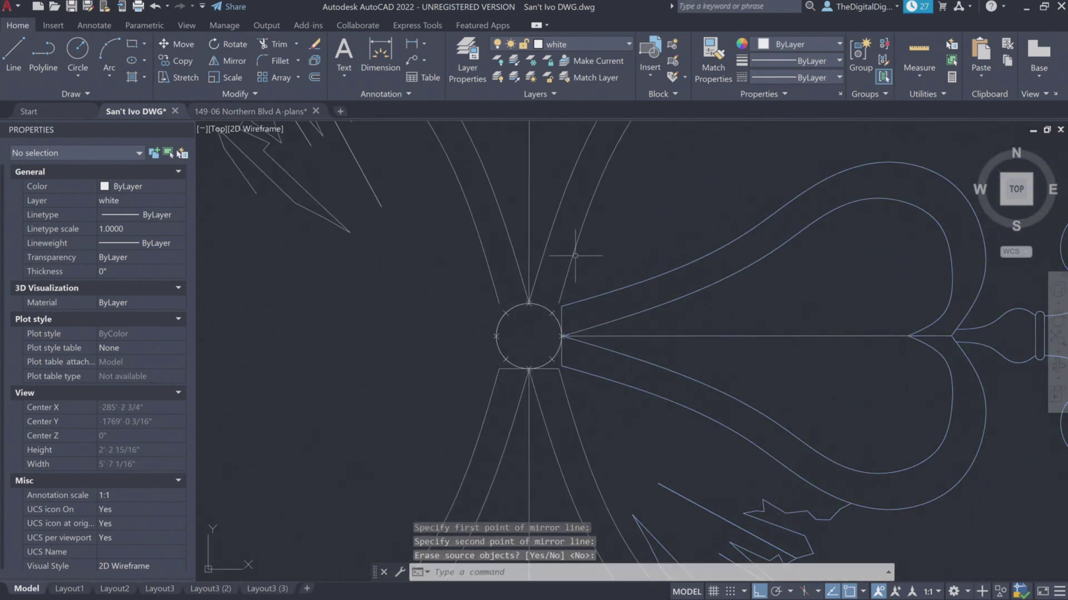
# - Mirror the jagged rays beside the upper arm across the vertical centre line to its other side, keeping the originals
pyautogui.scroll(-4, 565, 233)
pyautogui.click(428, 302)
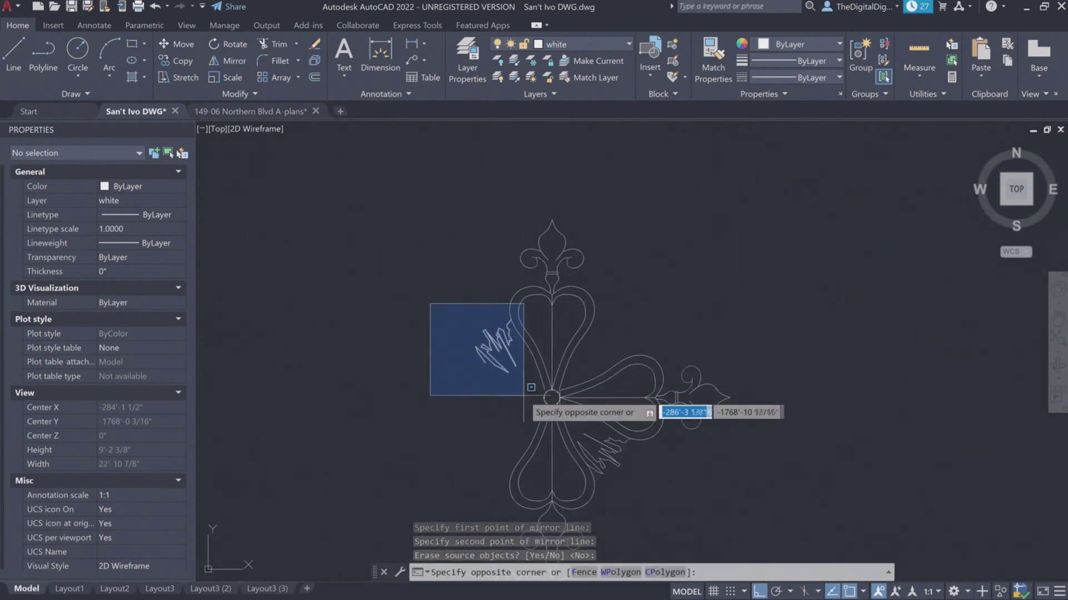
pyautogui.click(524, 405)
pyautogui.click(488, 341)
pyautogui.scroll(5, 556, 406)
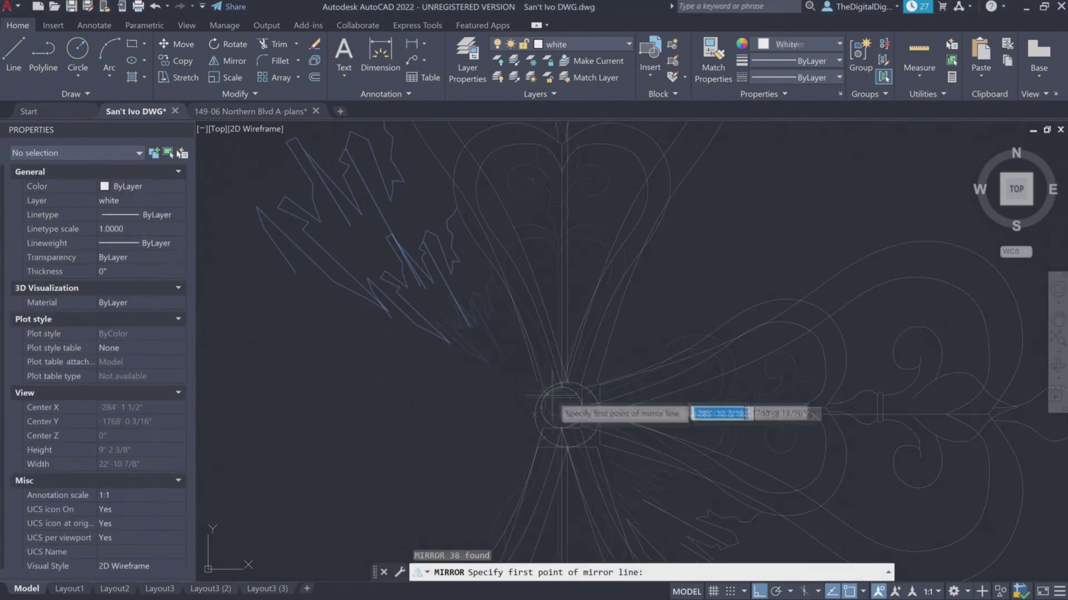
pyautogui.click(559, 410)
pyautogui.scroll(-4, 558, 410)
pyautogui.click(595, 334)
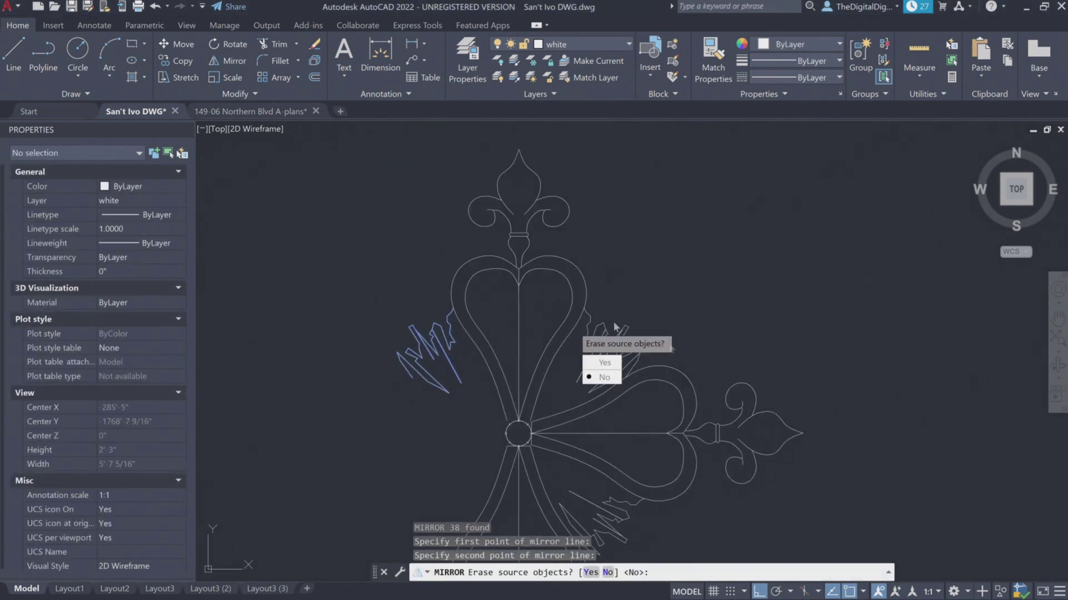
pyautogui.press('Return')
# - Mirror the right arm with its upper and lower jagged rays, without the circle, across the circle's vertical axis, keeping the originals
pyautogui.scroll(-5, 640, 334)
pyautogui.click(525, 240)
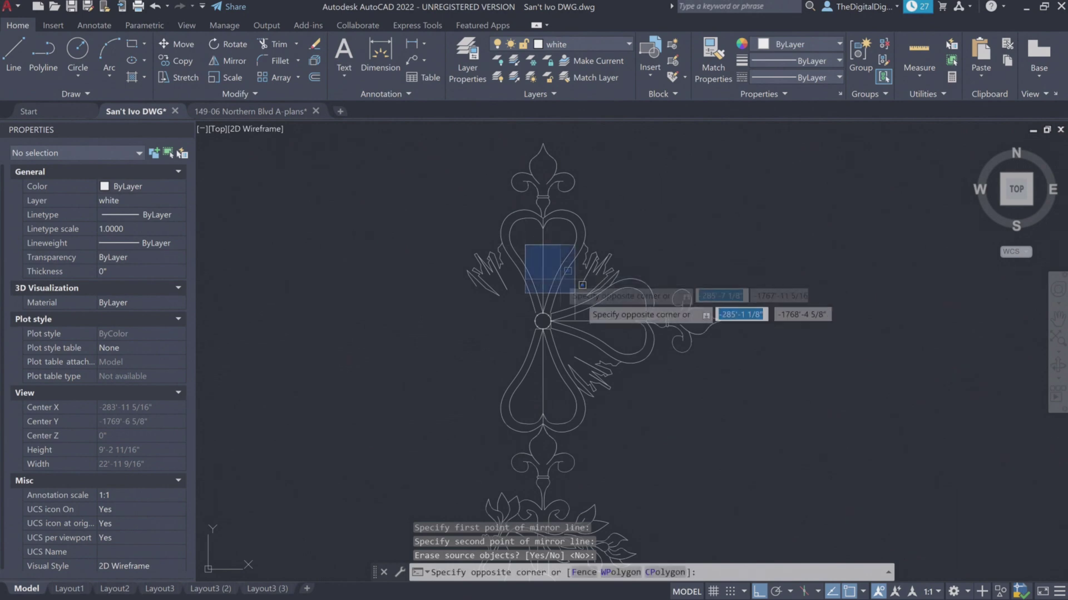
pyautogui.click(749, 384)
pyautogui.click(507, 232)
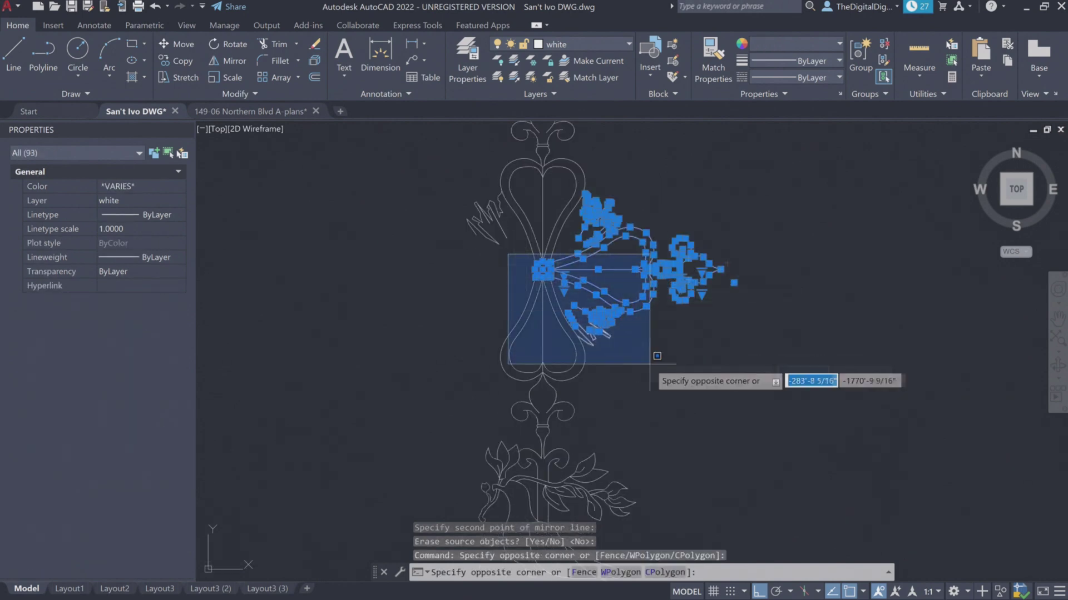
pyautogui.click(656, 360)
pyautogui.scroll(5, 587, 236)
pyautogui.click(448, 181)
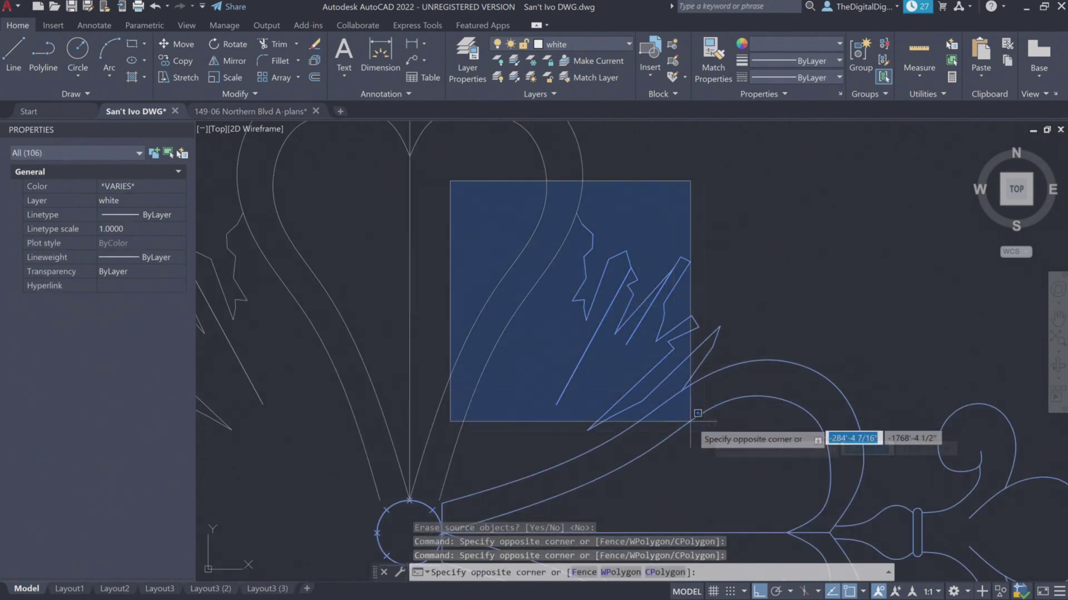
pyautogui.click(696, 434)
pyautogui.scroll(-3, 743, 369)
pyautogui.click(477, 315)
pyautogui.click(562, 367)
pyautogui.scroll(6, 551, 347)
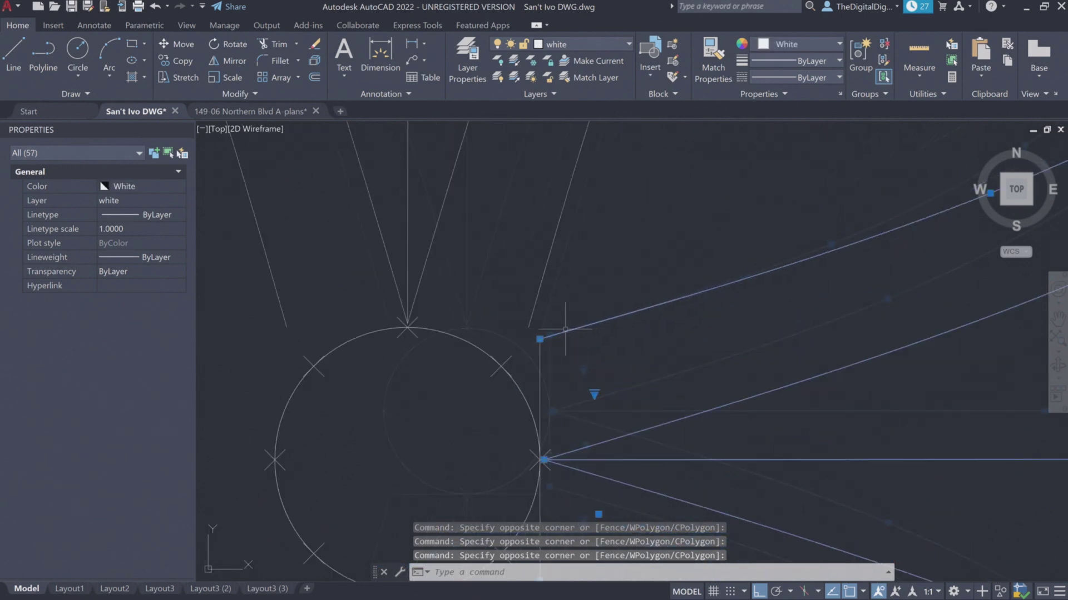
pyautogui.rightClick(581, 332)
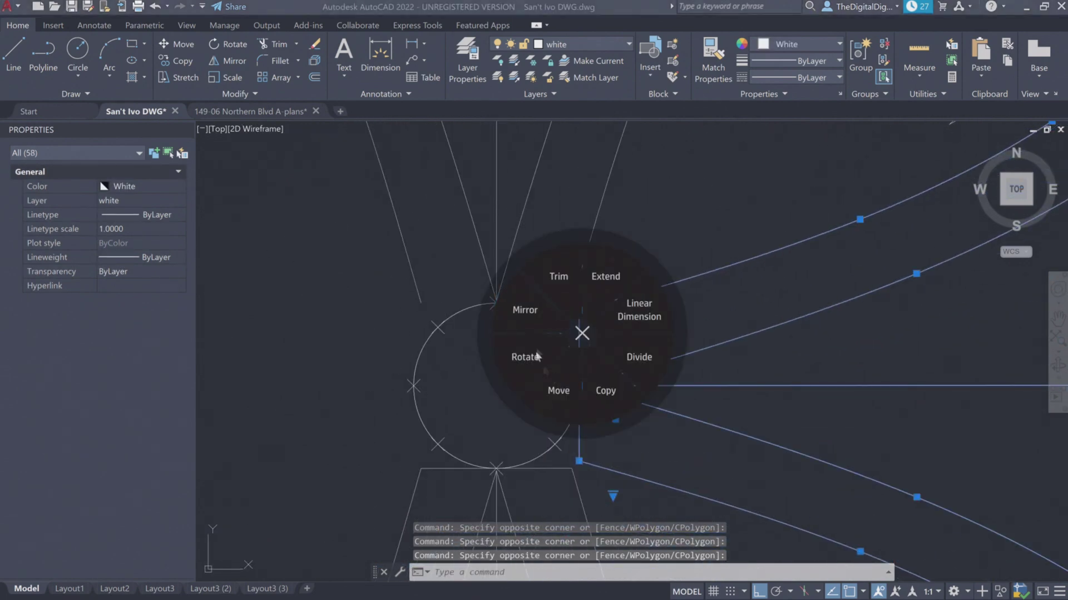
pyautogui.click(544, 315)
pyautogui.click(495, 303)
pyautogui.click(504, 438)
pyautogui.scroll(-6, 512, 431)
pyautogui.press('Return')
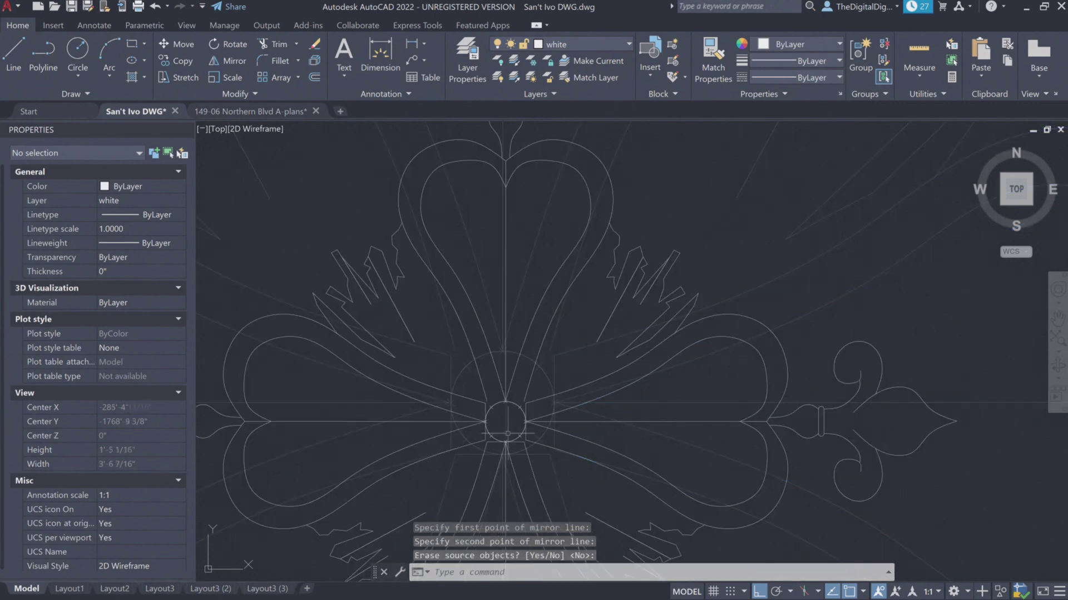
pyautogui.scroll(-5, 612, 350)
pyautogui.moveTo(627, 380); pyautogui.dragTo(672, 362)
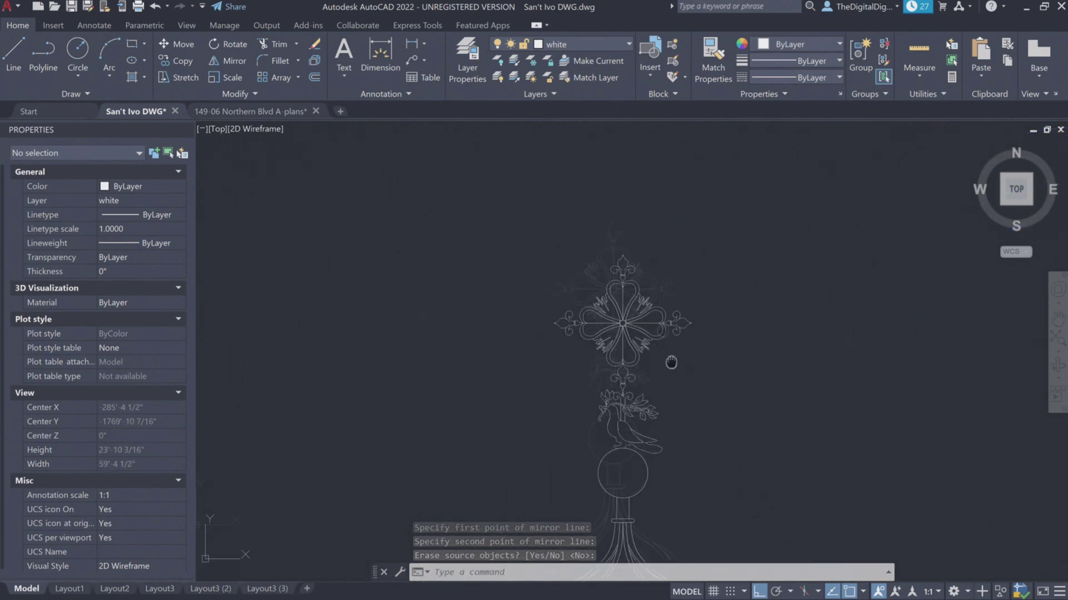